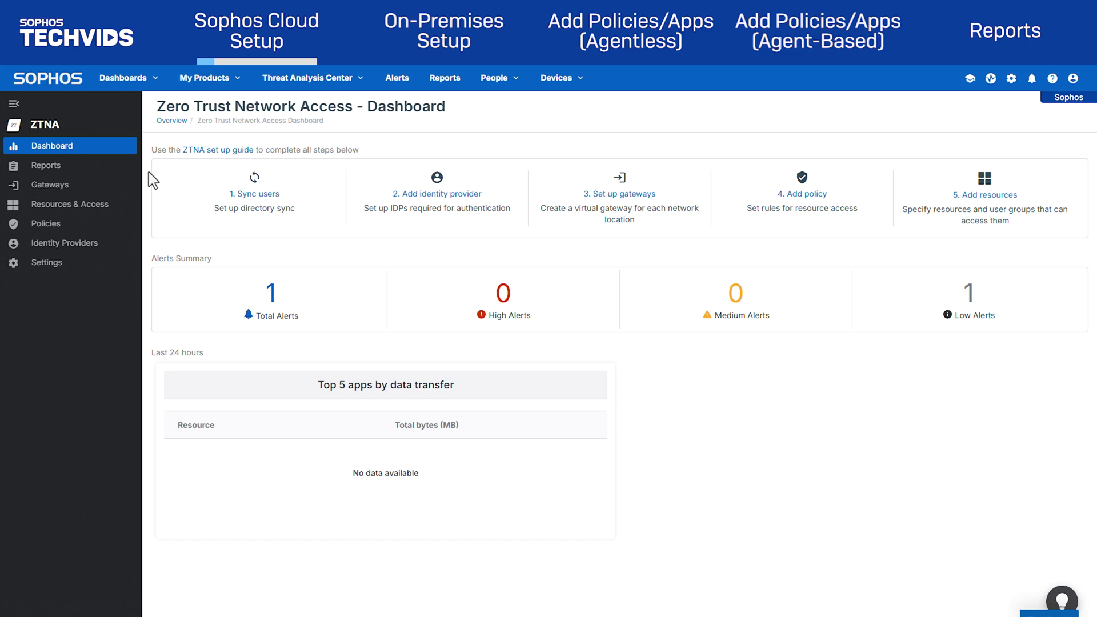
From the Gateways page, begin a Sophos Cloud gateway named noshutdown_Gateway located at Head Quarters
left_click(98, 186)
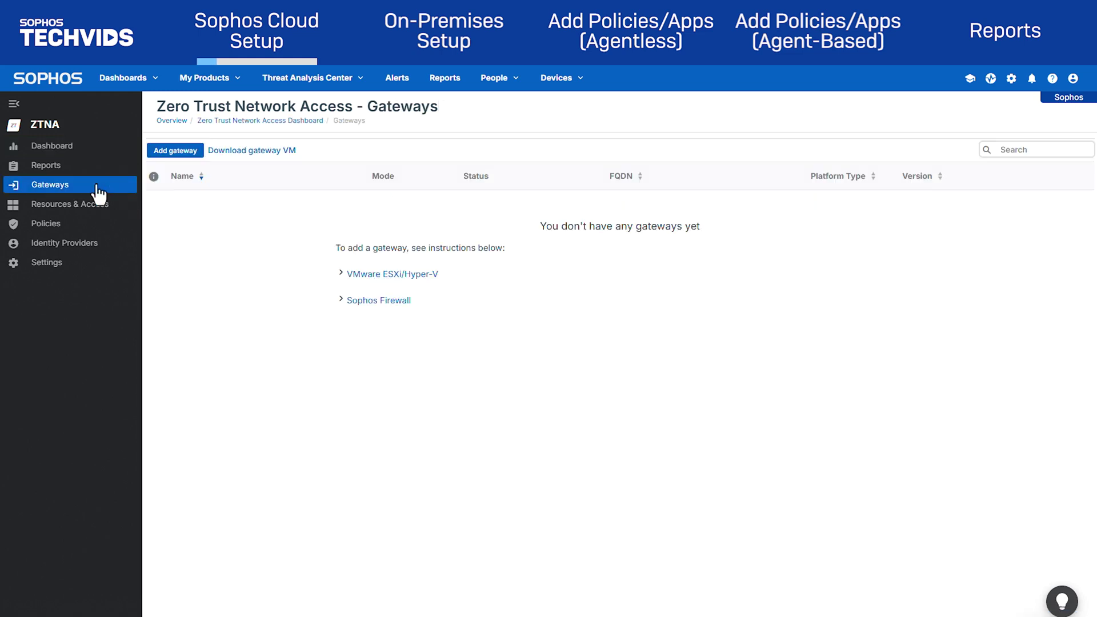
left_click(178, 152)
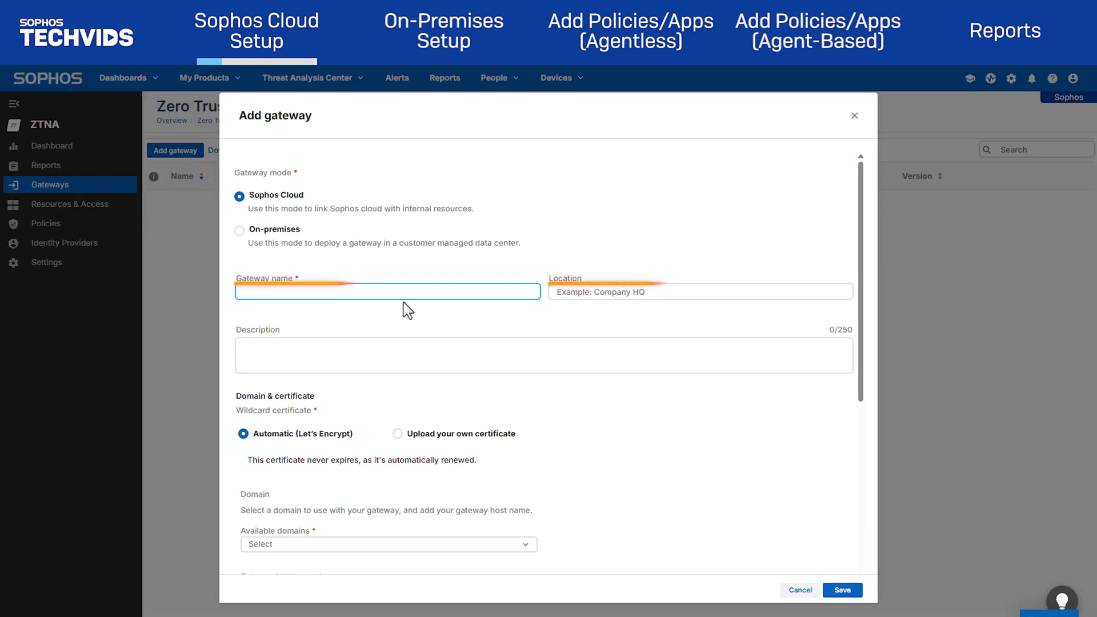
type("noshutdown_Gateway")
key("Tab")
type("Head Quarters")
scroll(380, 320, "down", 3)
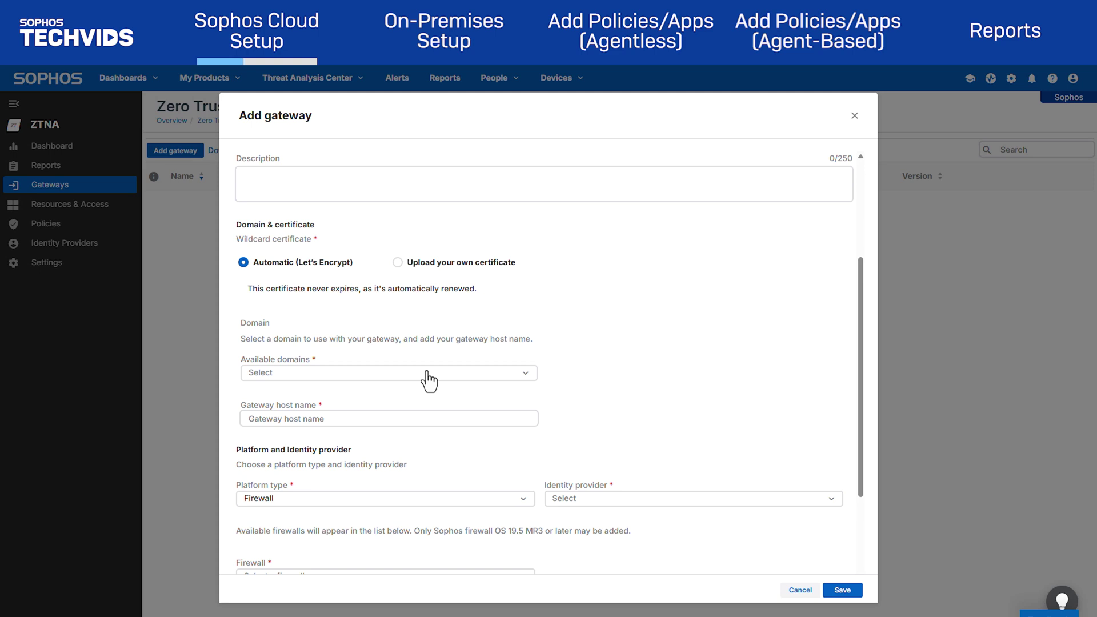
Choose noshutdown.ca as the gateway domain and enter ztna as the host name
left_click(449, 374)
left_click(417, 424)
scroll(560, 335, "down", 2)
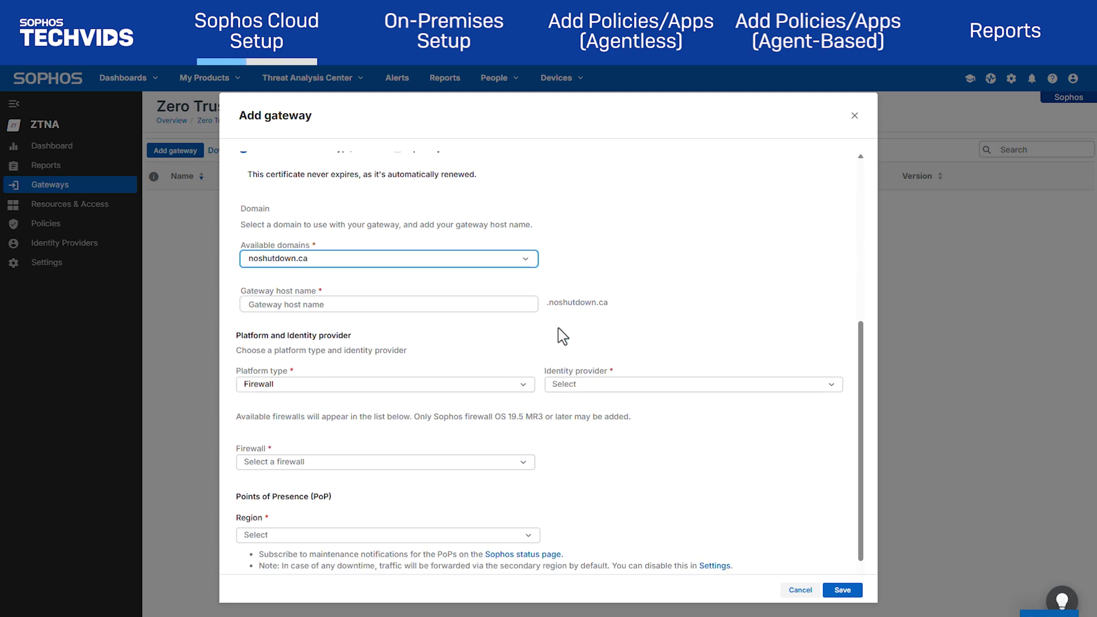
left_click(439, 308)
type("ztna")
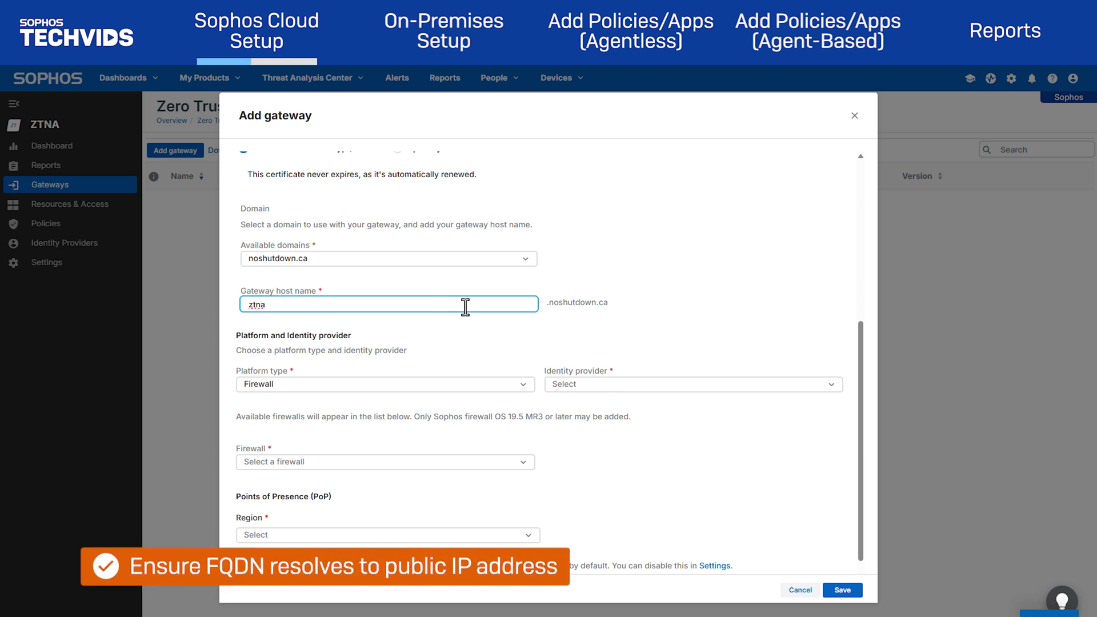
Keep Firewall as the platform type and select Azure-IDP as the identity provider
scroll(497, 335, "down", 1)
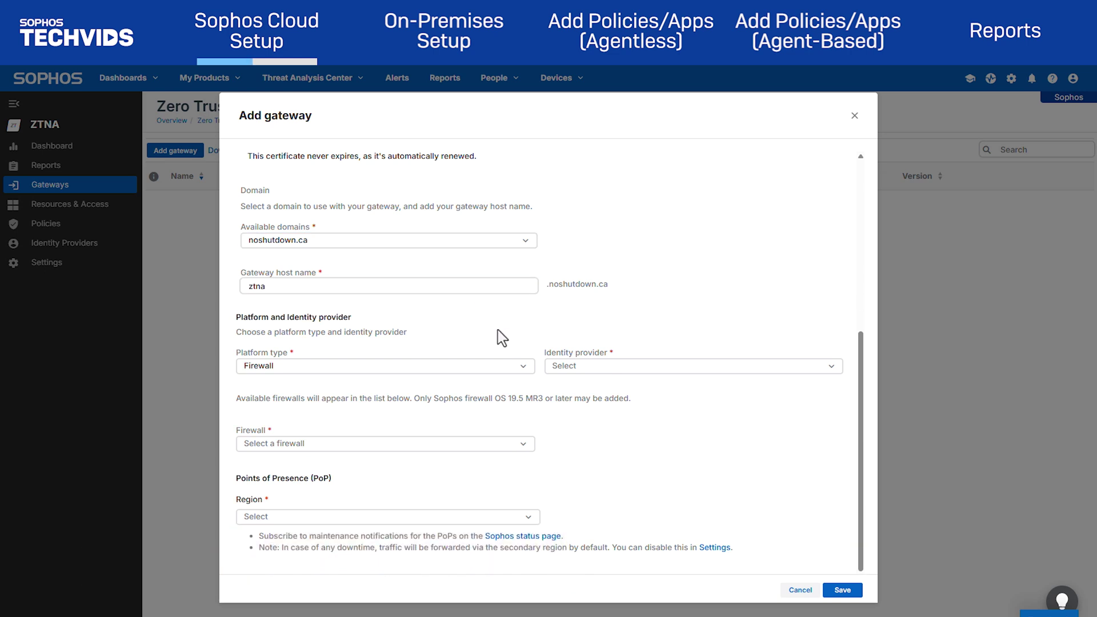
left_click(485, 369)
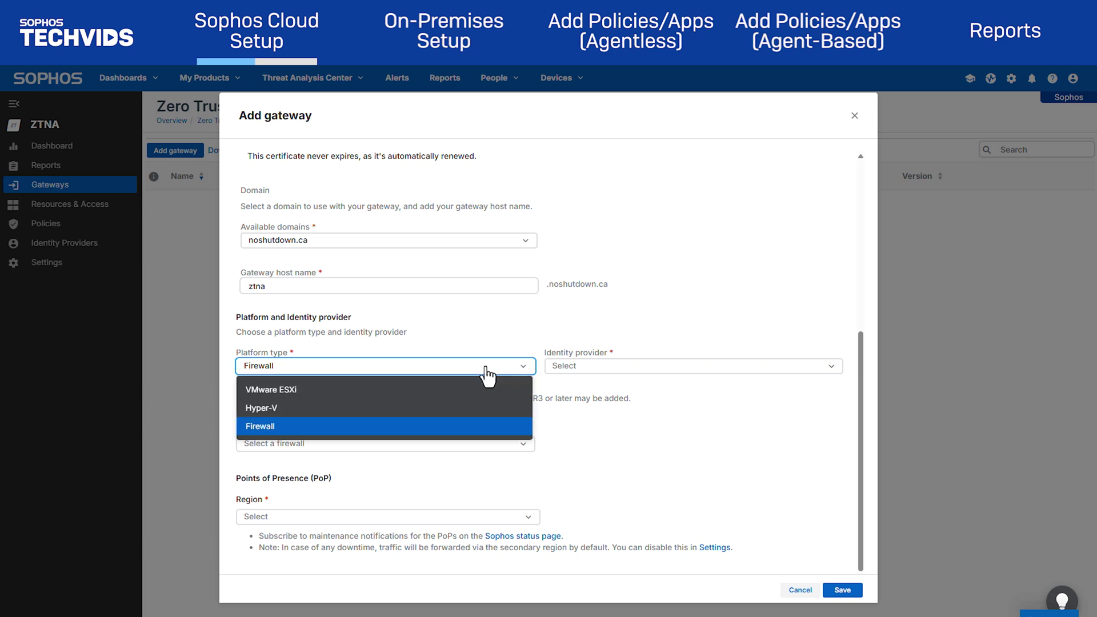
left_click(485, 368)
left_click(640, 368)
left_click(643, 392)
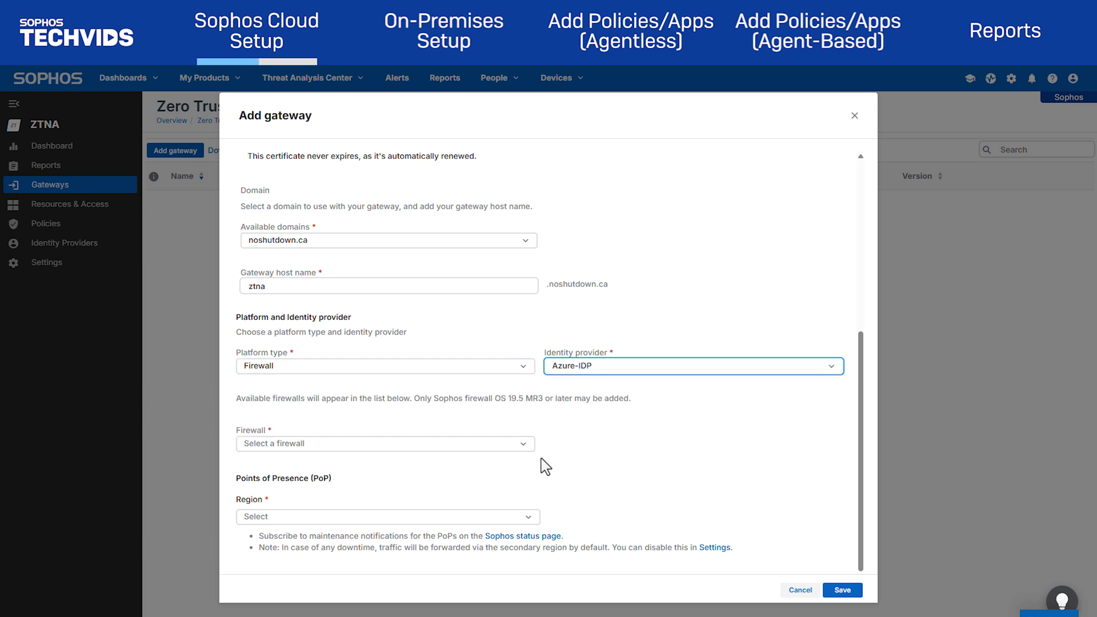
left_click(521, 451)
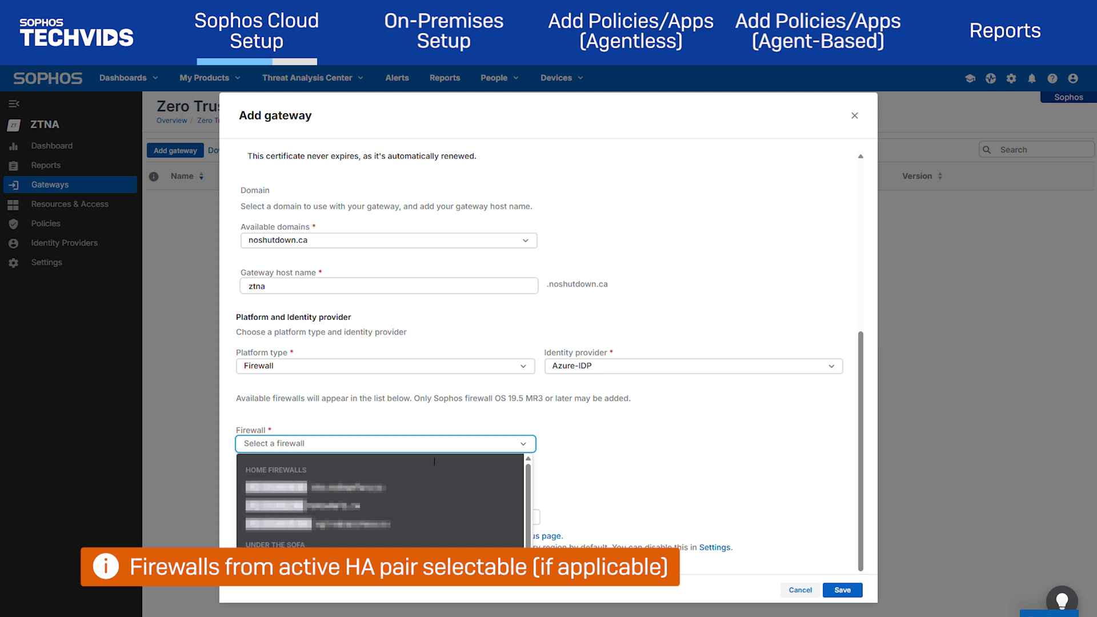
Assign firewall xg1.noshutdown.ca and the US West (Oregon) region, then save the gateway
left_click(434, 559)
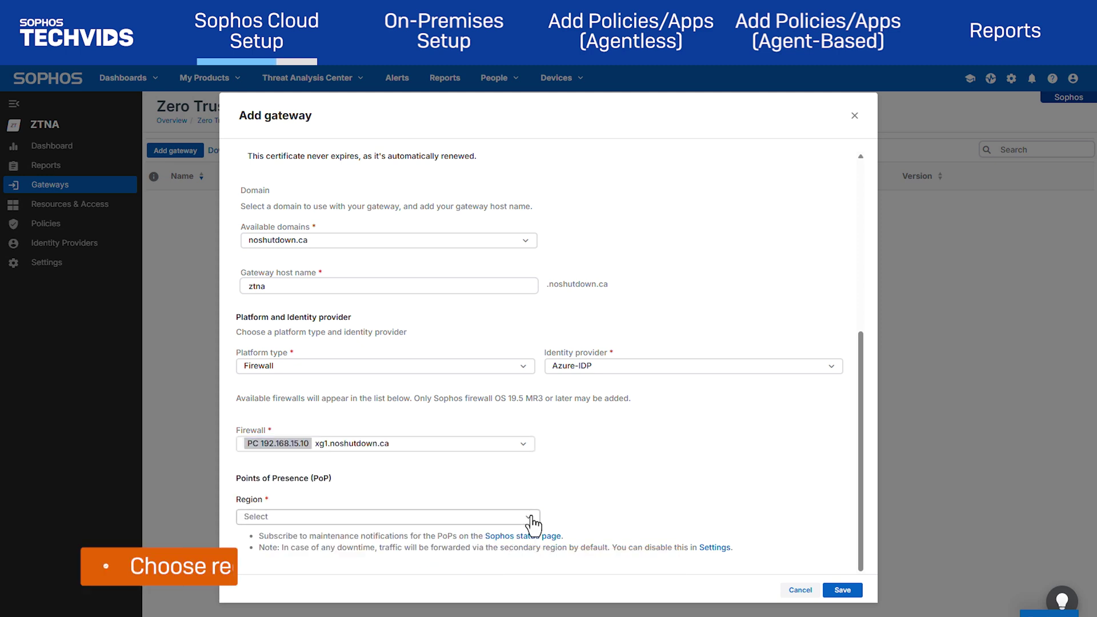
left_click(526, 516)
scroll(468, 481, "down", 1)
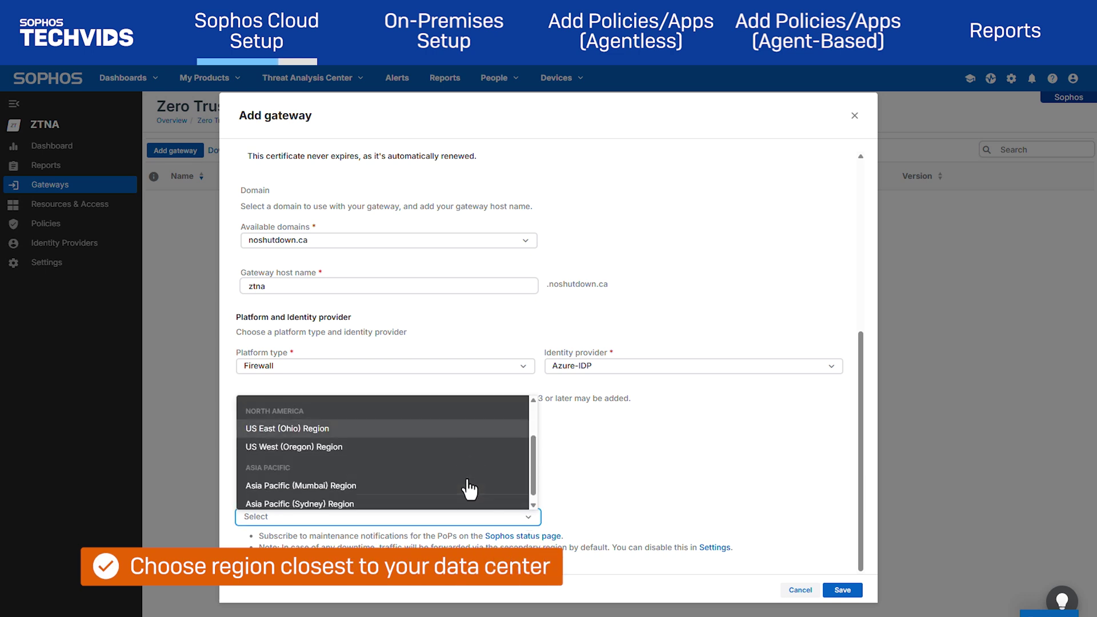
left_click(458, 448)
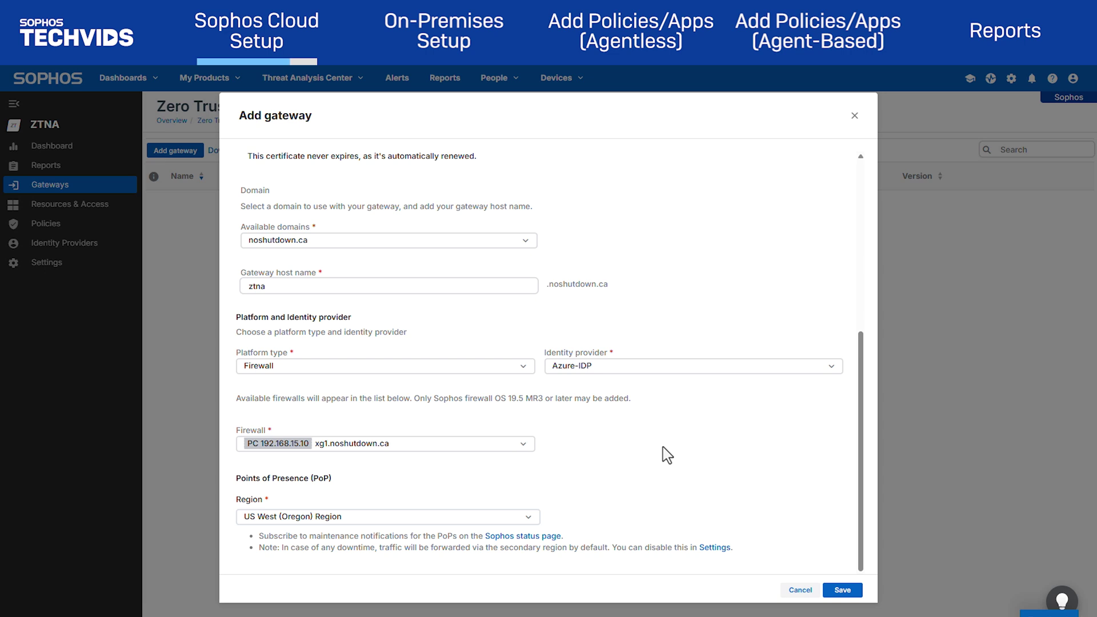
left_click(846, 592)
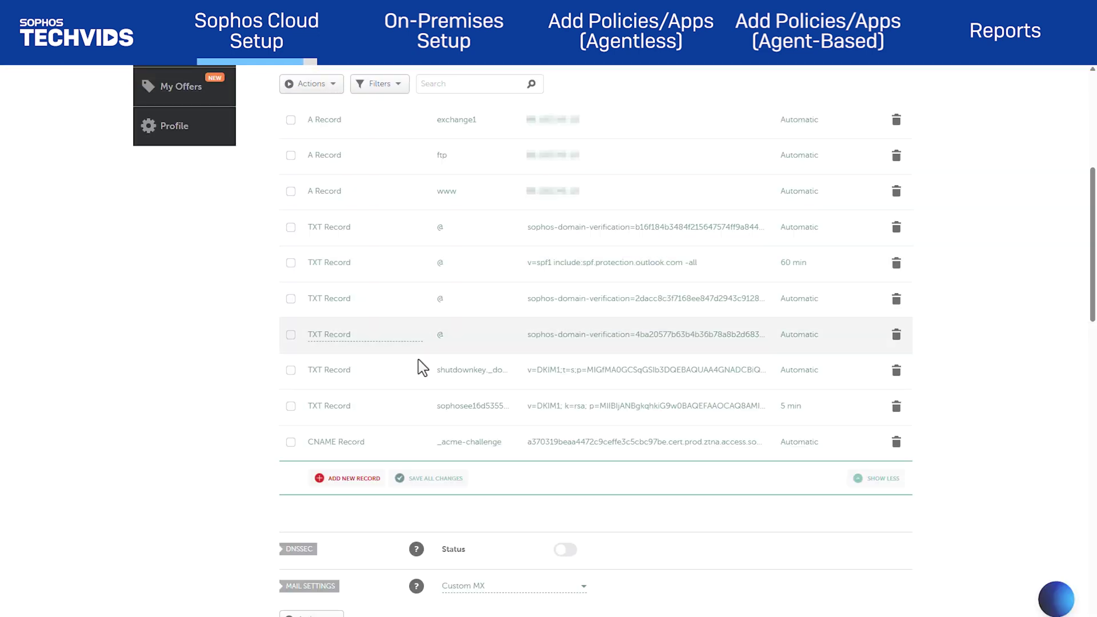
Create an ALIAS record with host ztna targeting the pasted gateway Sophos hostname
left_click(348, 478)
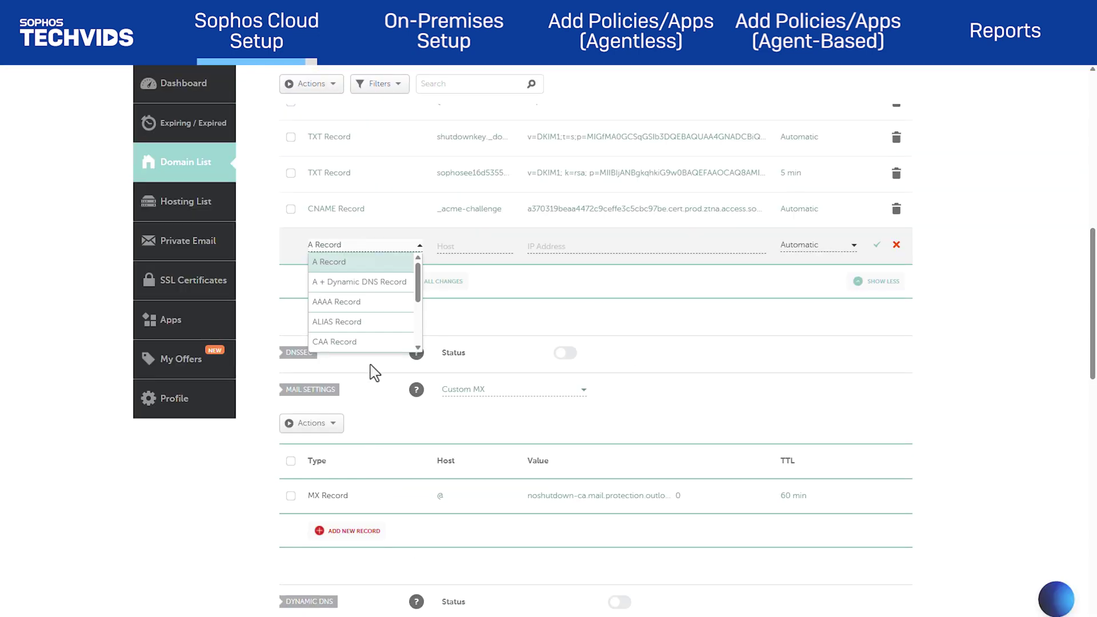
left_click(371, 326)
left_click(480, 248)
type("ztna")
key("Tab")
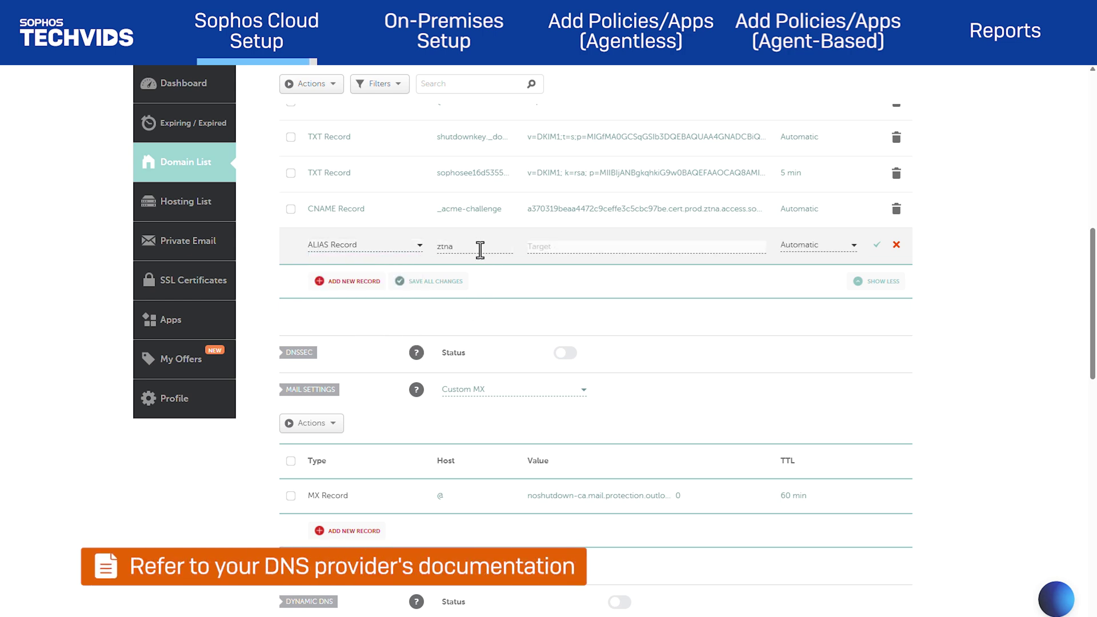
key("ctrl+v")
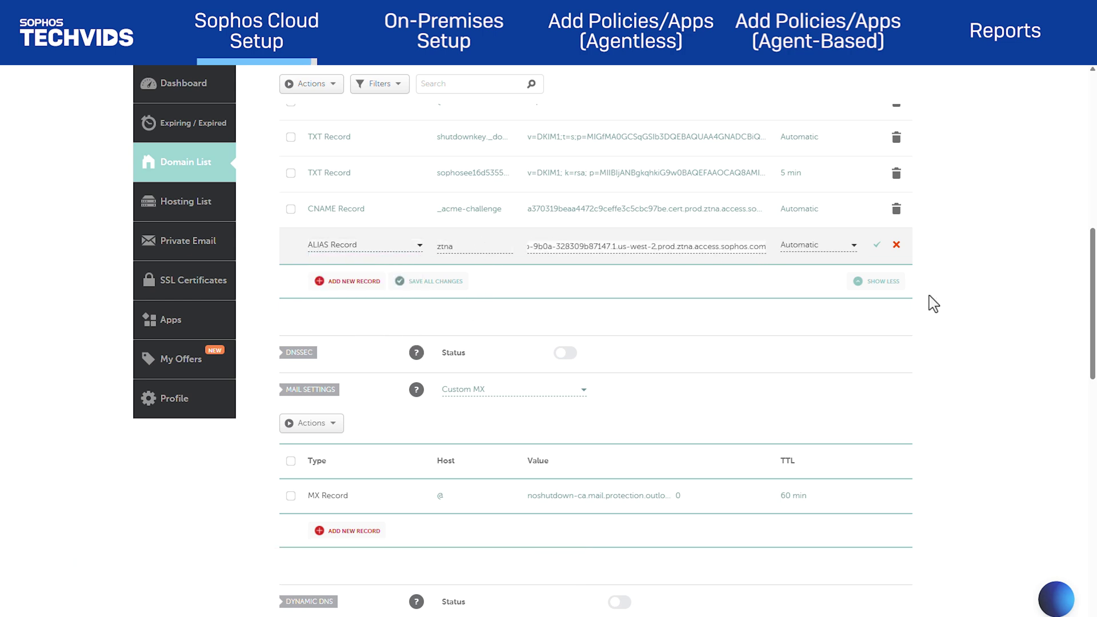
left_click(877, 246)
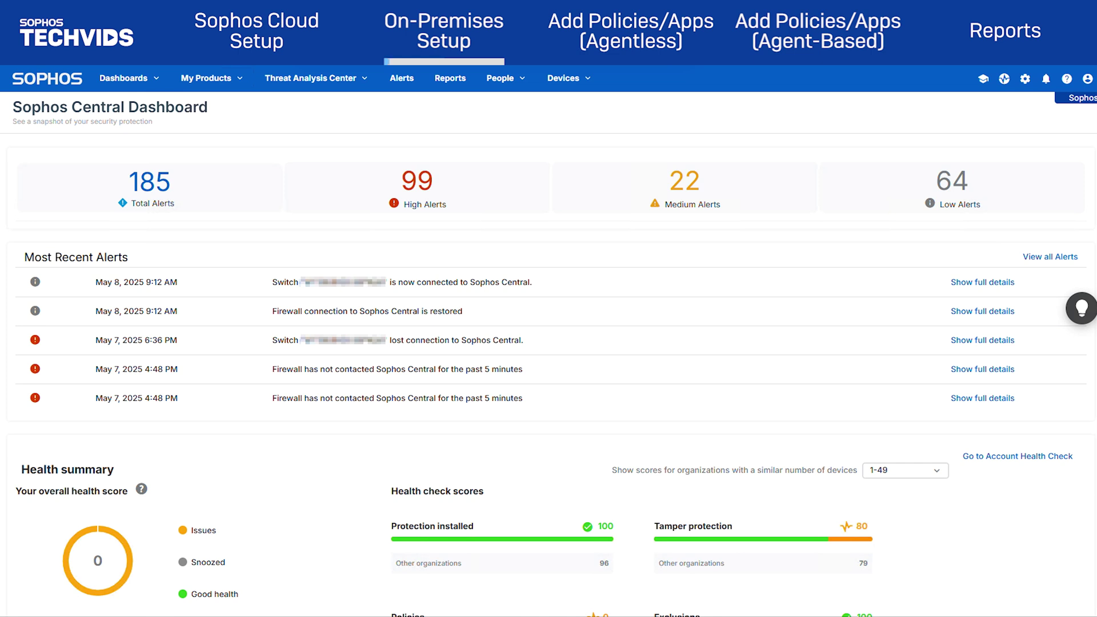
Download the Hyper-V gateway VM image from the ZTNA Gateways page
left_click(212, 80)
mouse_move(257, 318)
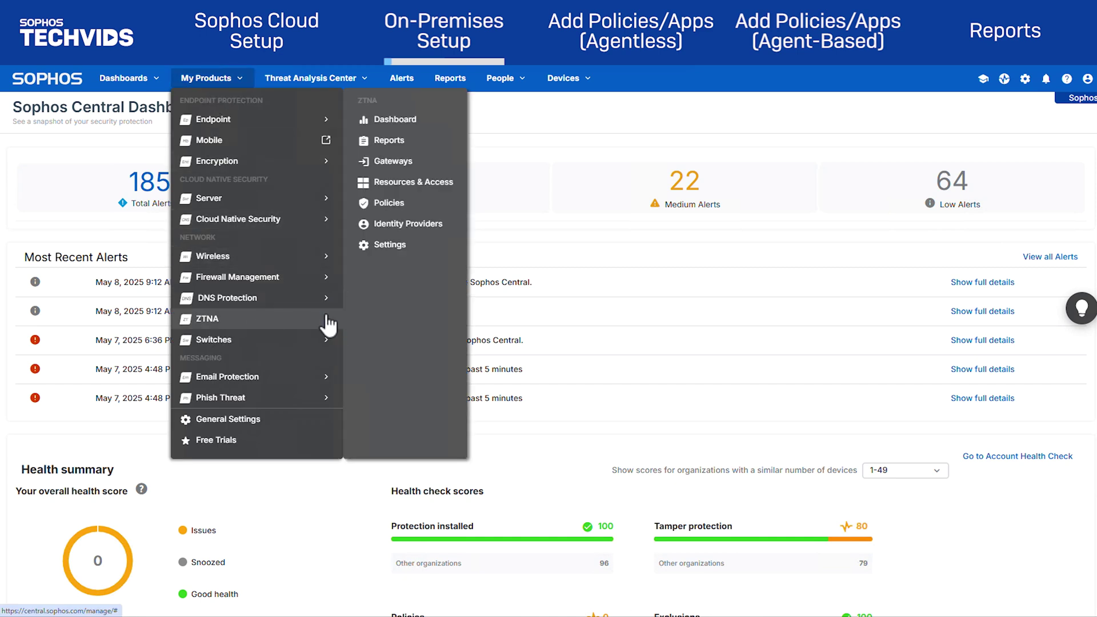
left_click(408, 169)
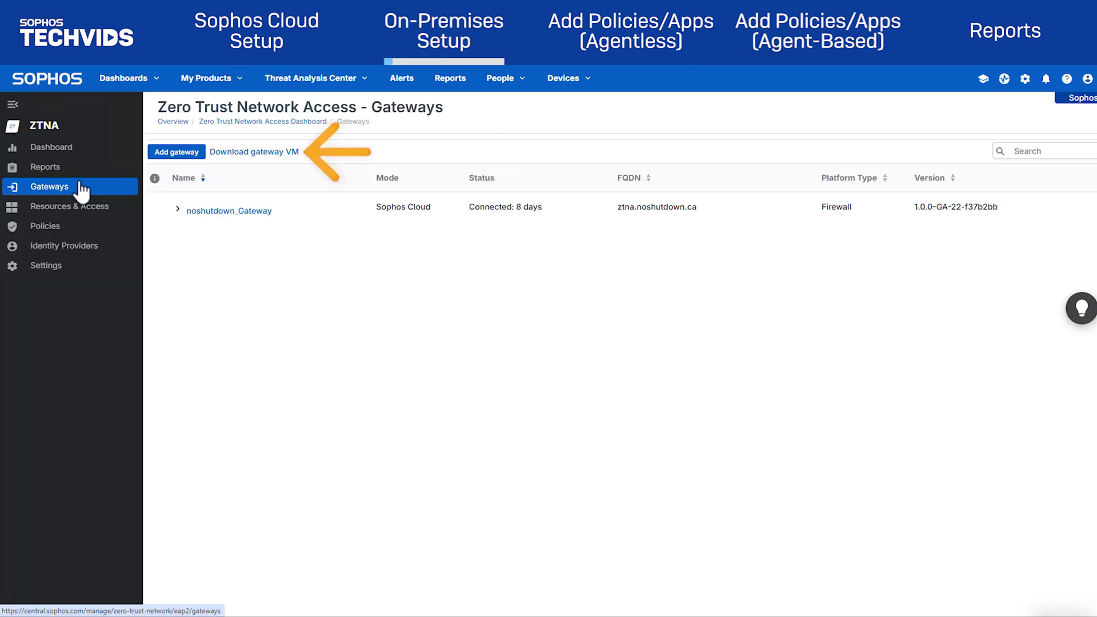
left_click(249, 153)
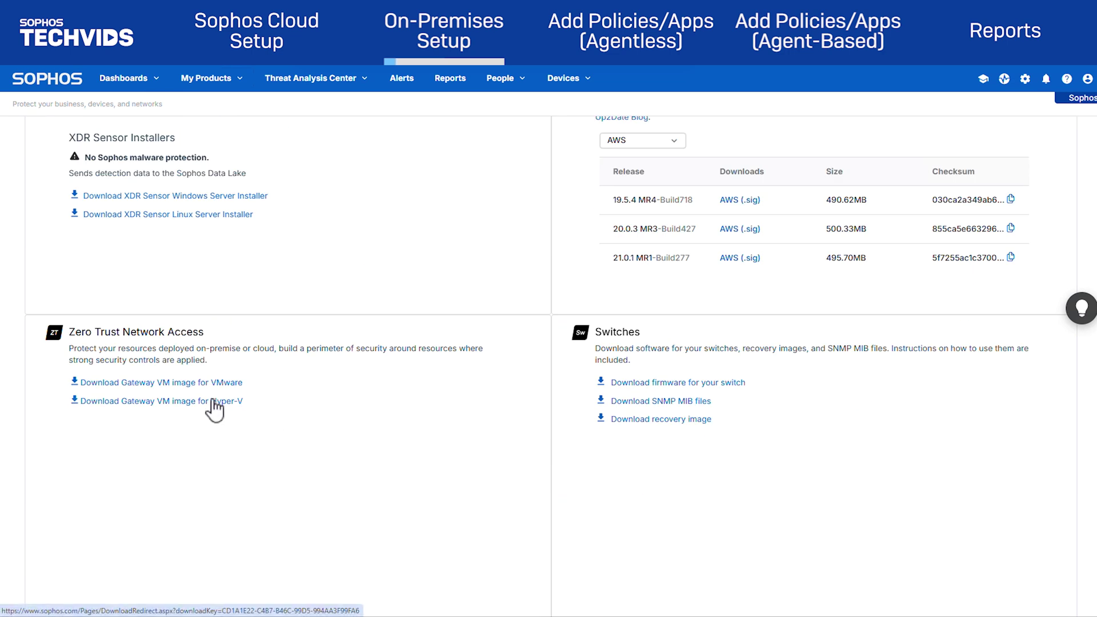
left_click(212, 401)
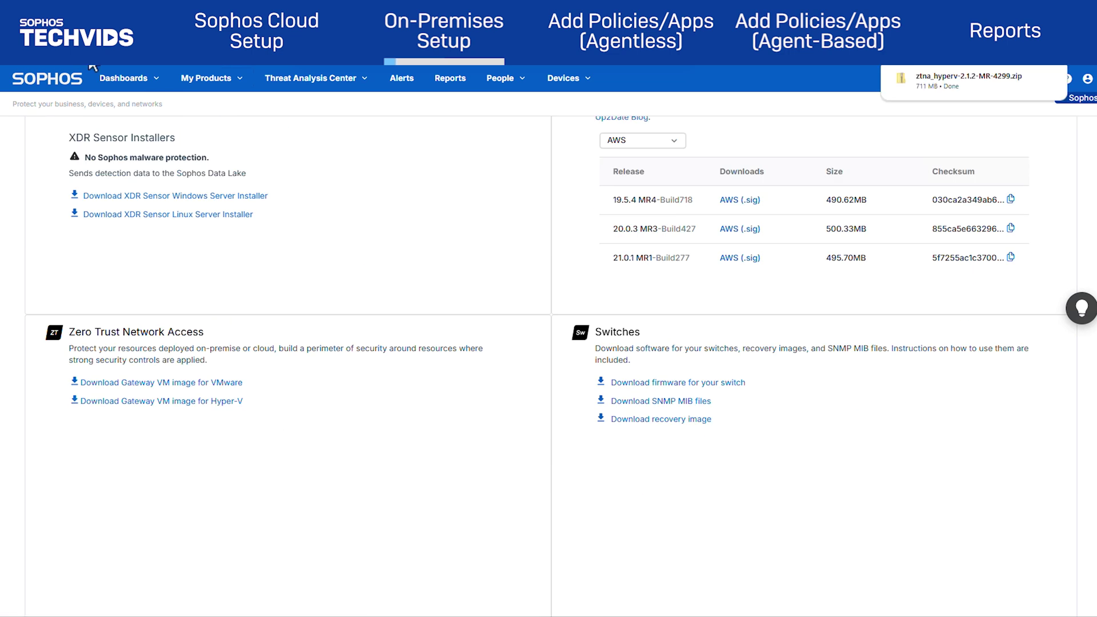
Extract ztna_hyperv-2.1.2-MR-4299.zip into the ztna_hyperv folder
left_click(966, 81)
left_click(436, 213)
left_click(414, 145)
left_click(418, 177)
left_click(661, 432)
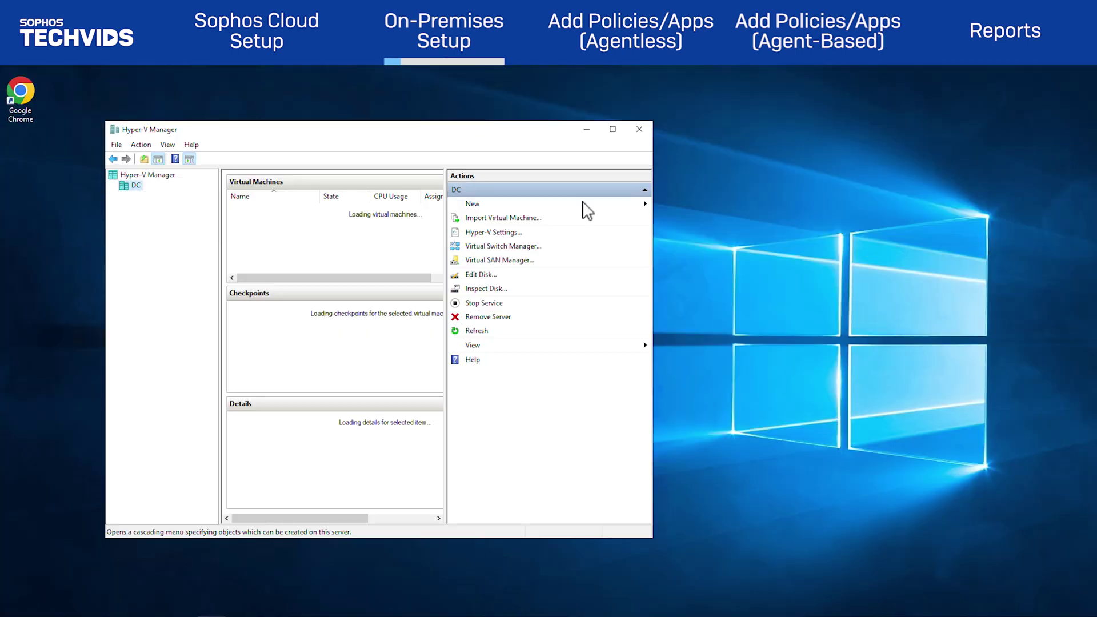
Start a new VM named Noshutdown_Hyper_V_Gateway, Generation 1, with 4096 MB memory
left_click(580, 206)
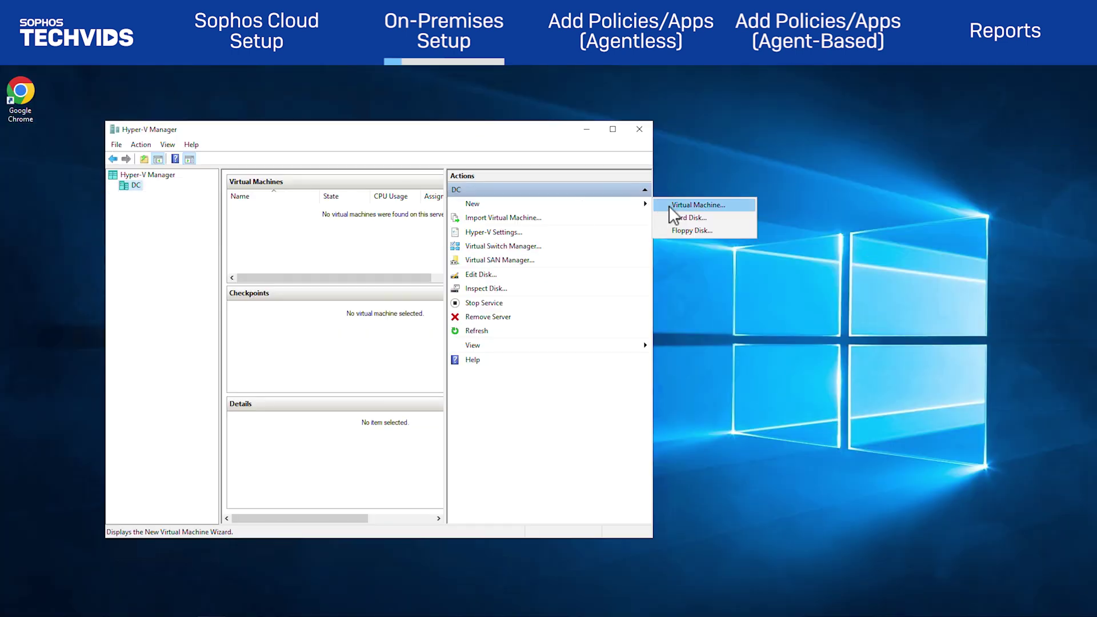
left_click(669, 205)
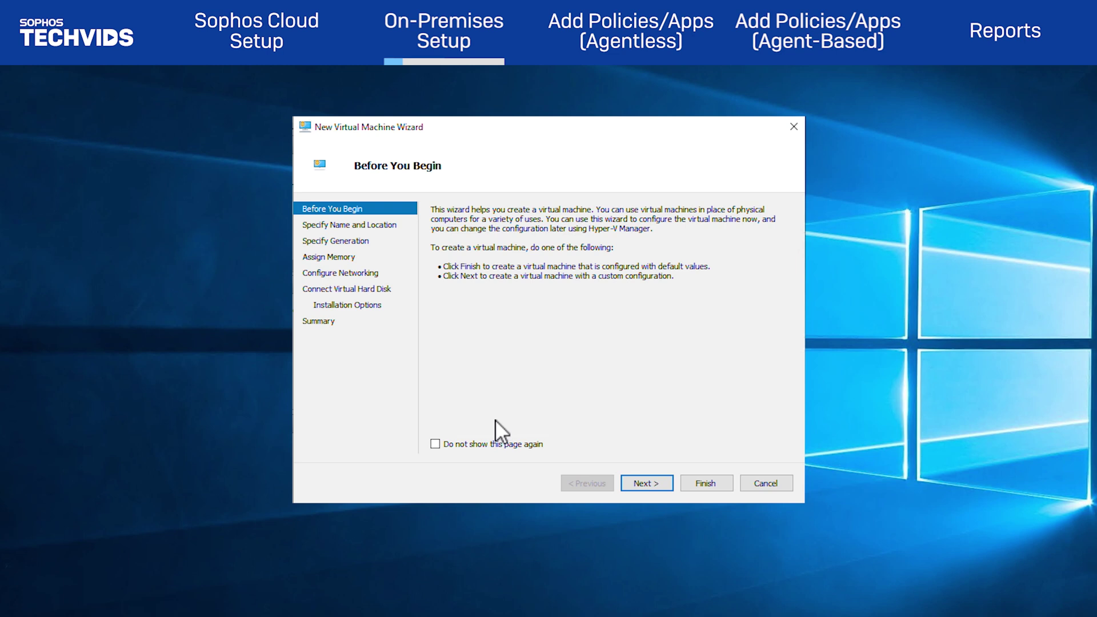
left_click(658, 486)
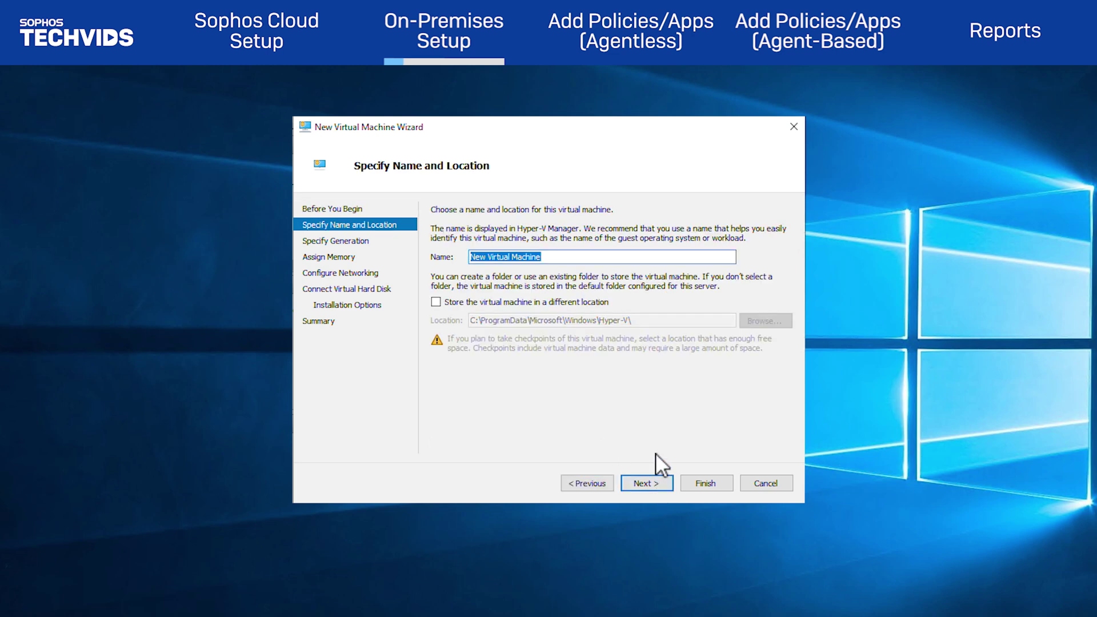
type("Noshutdown_Hyper_V_Gateway")
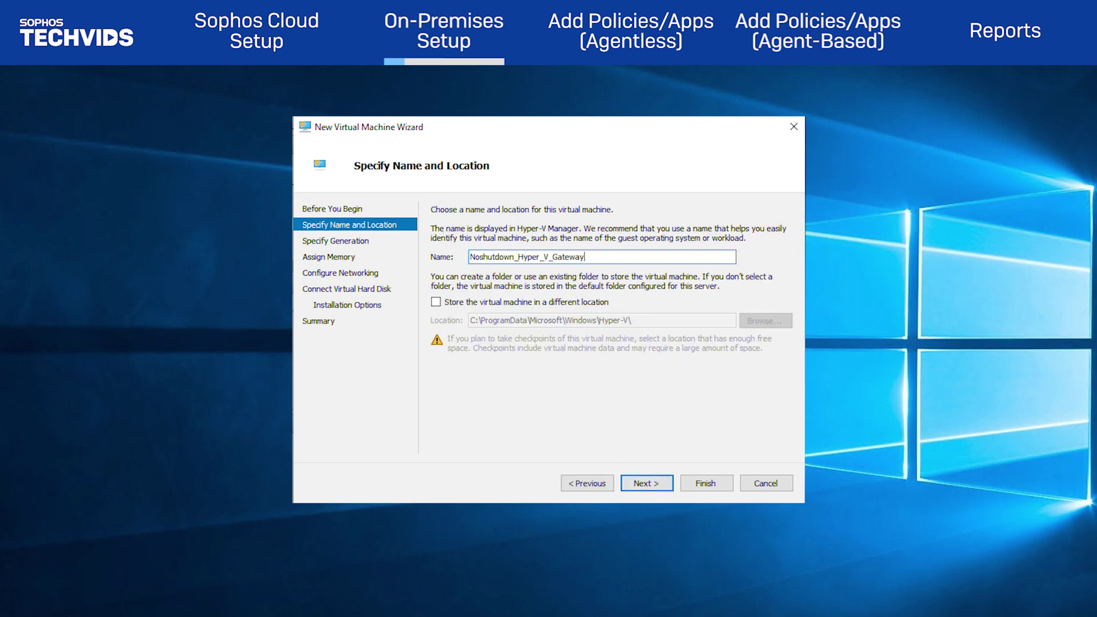
left_click(646, 483)
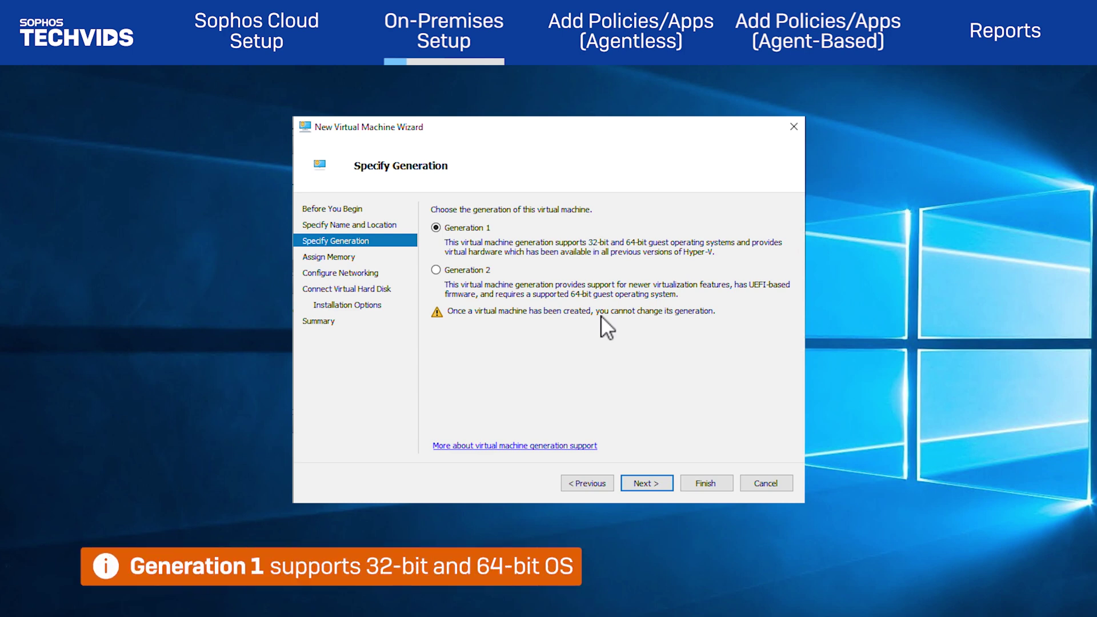
left_click(643, 483)
type("4096")
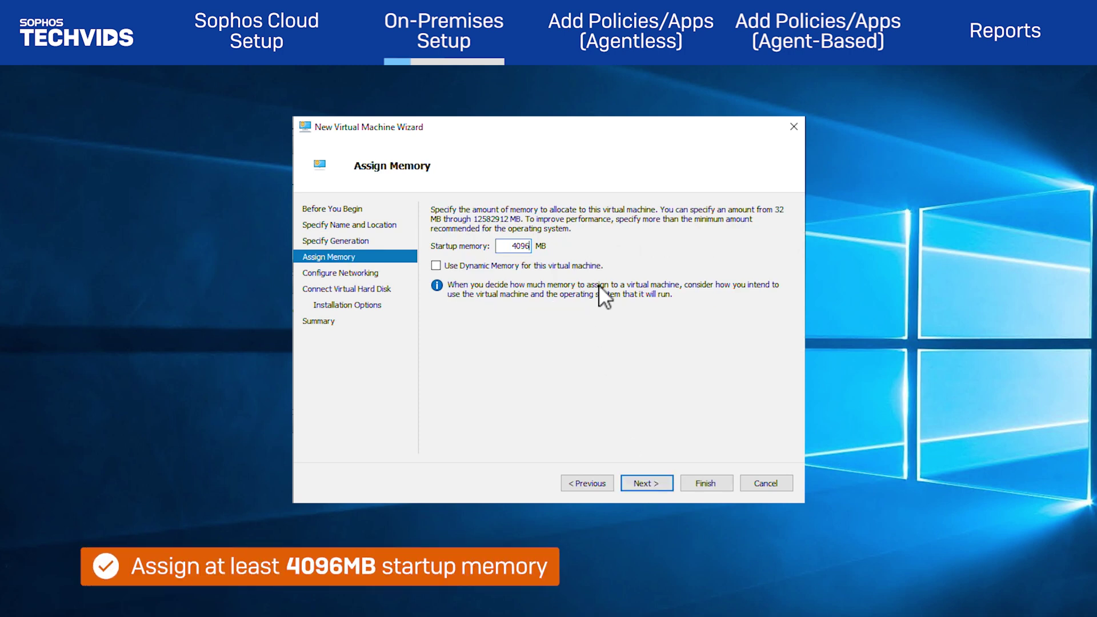
left_click(657, 477)
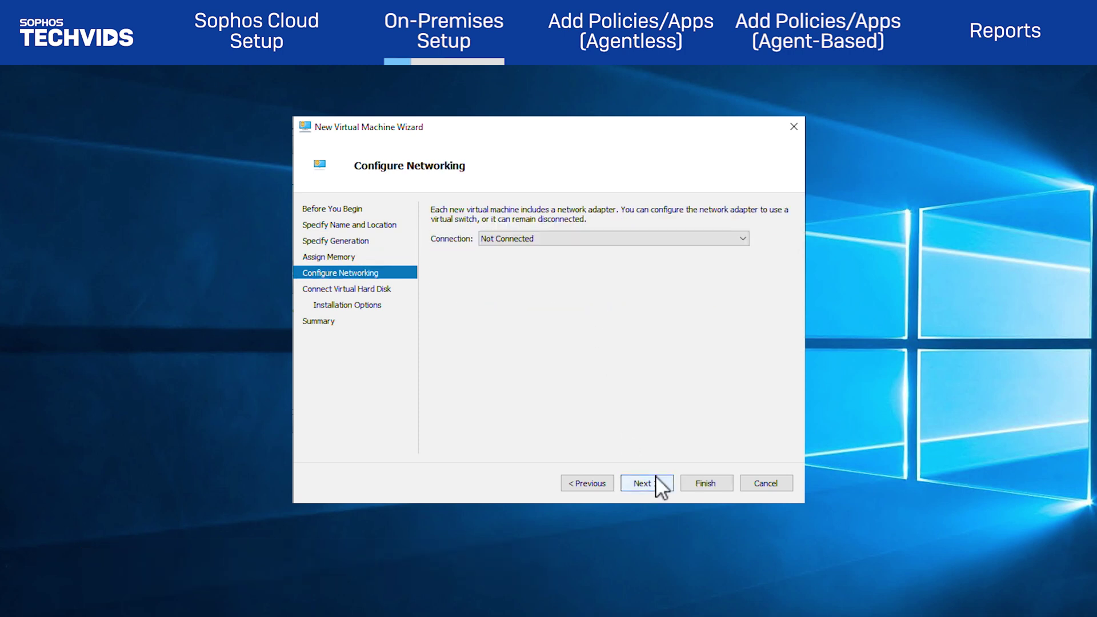
Leave networking Not Connected, attach the existing ztna_hyperv .vhdx disk, and finish the wizard
left_click(717, 240)
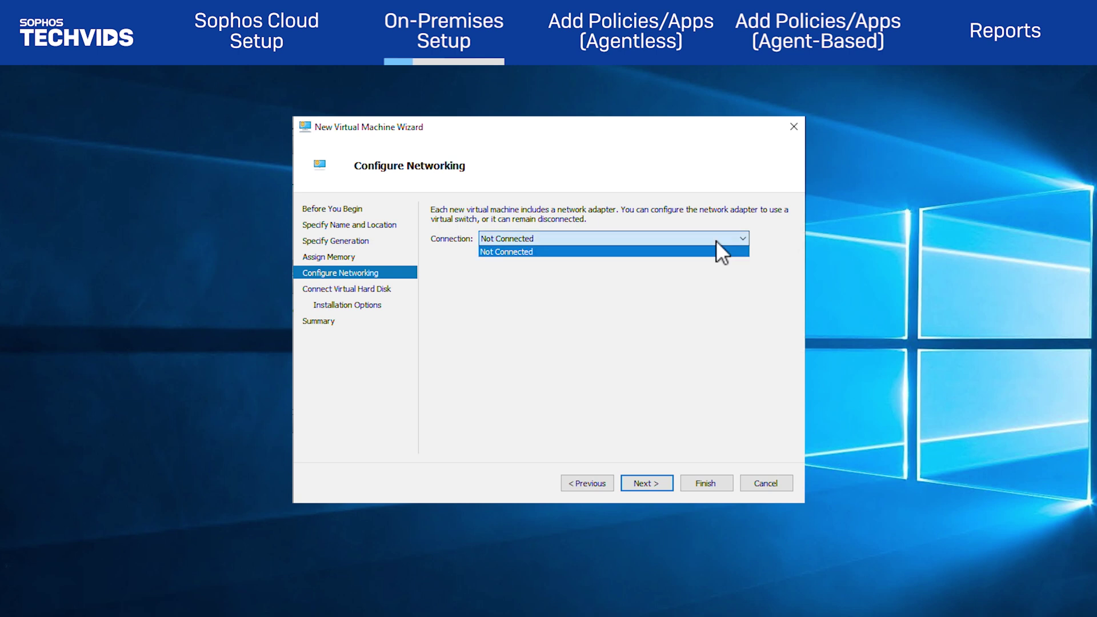
left_click(717, 240)
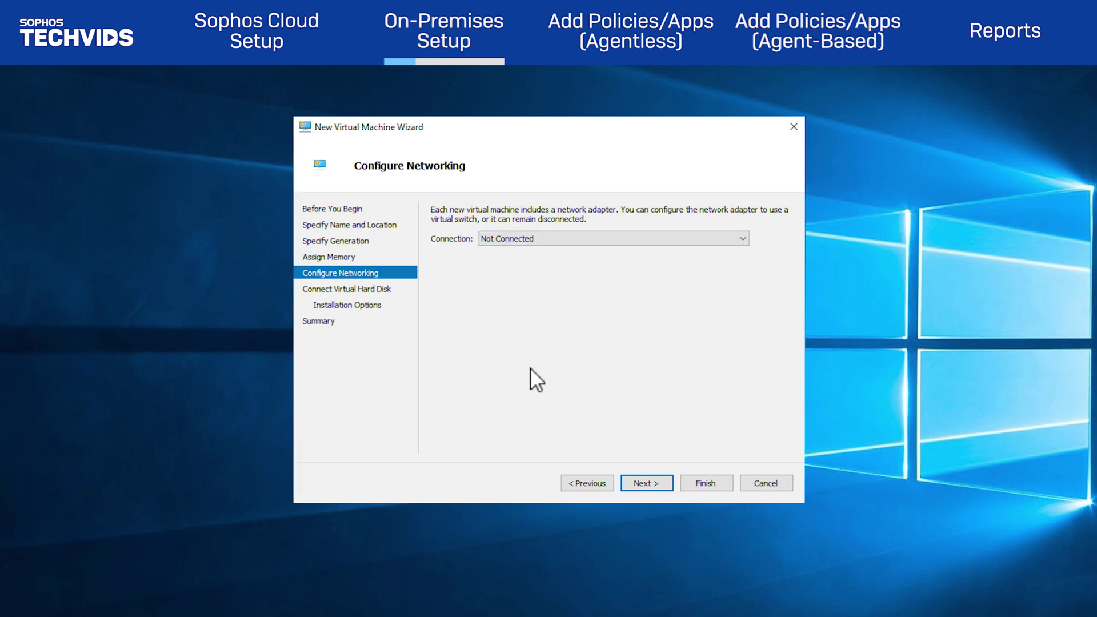
left_click(642, 484)
left_click(437, 340)
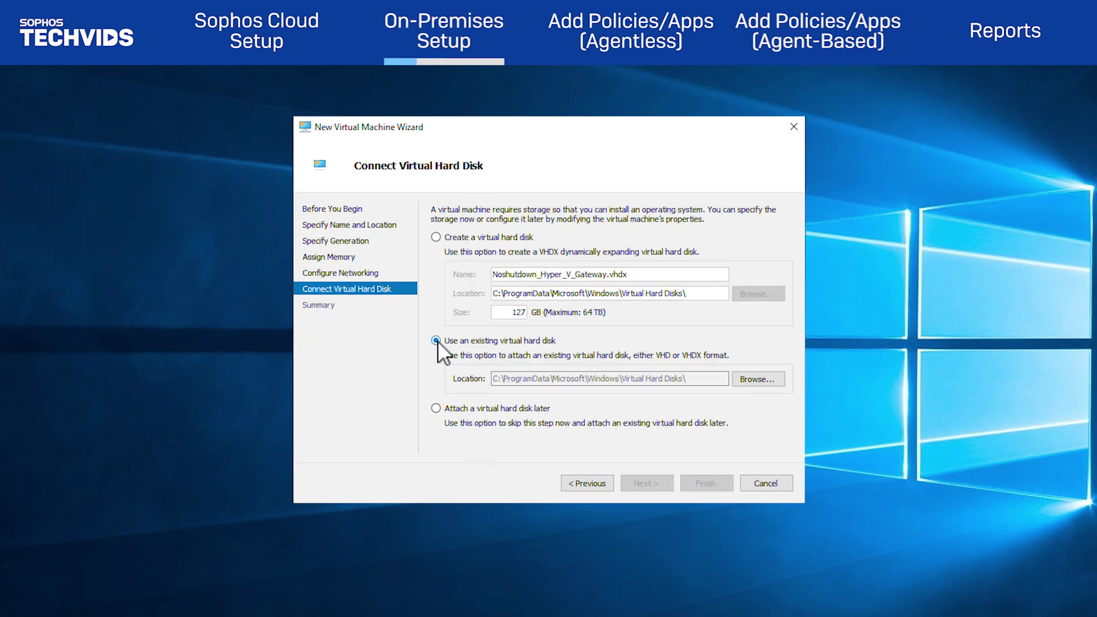
left_click(756, 381)
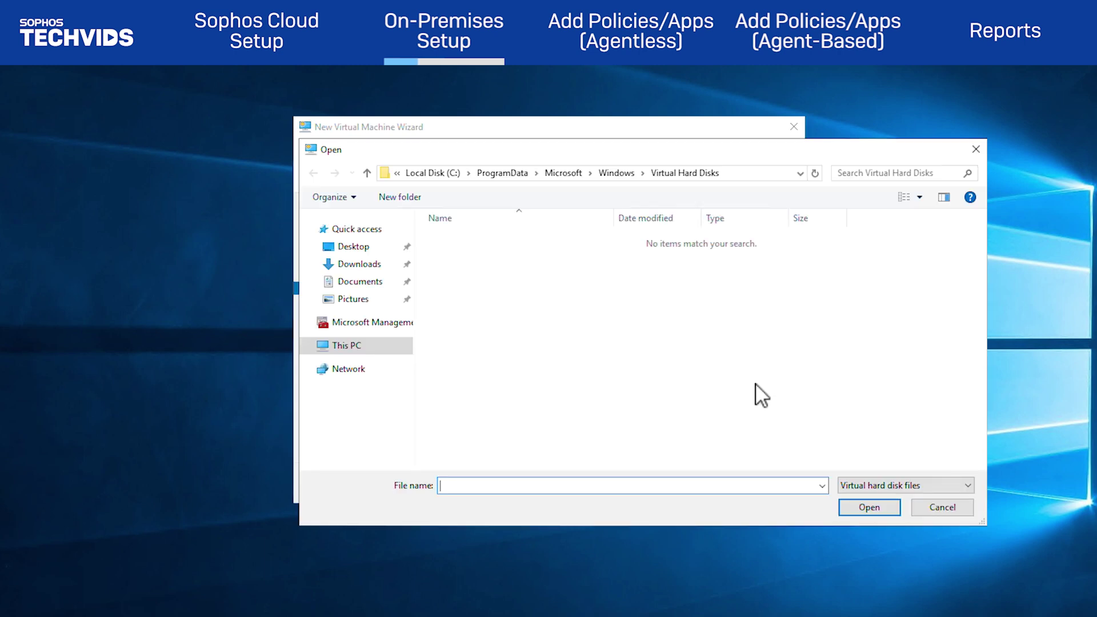
left_click(357, 263)
double_click(507, 239)
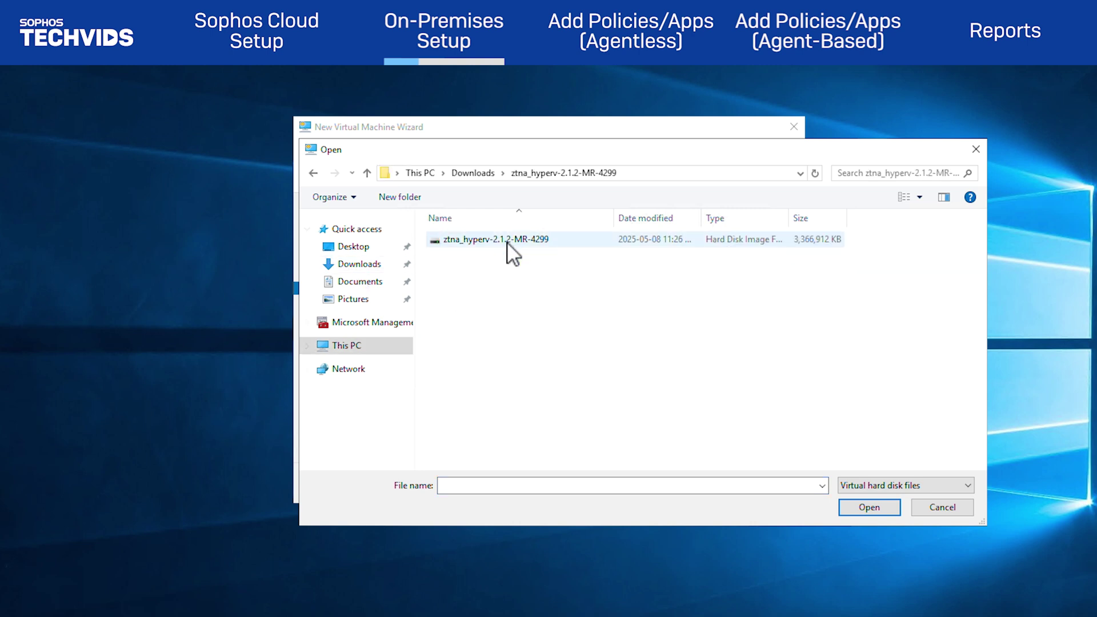
left_click(507, 240)
left_click(870, 508)
left_click(697, 485)
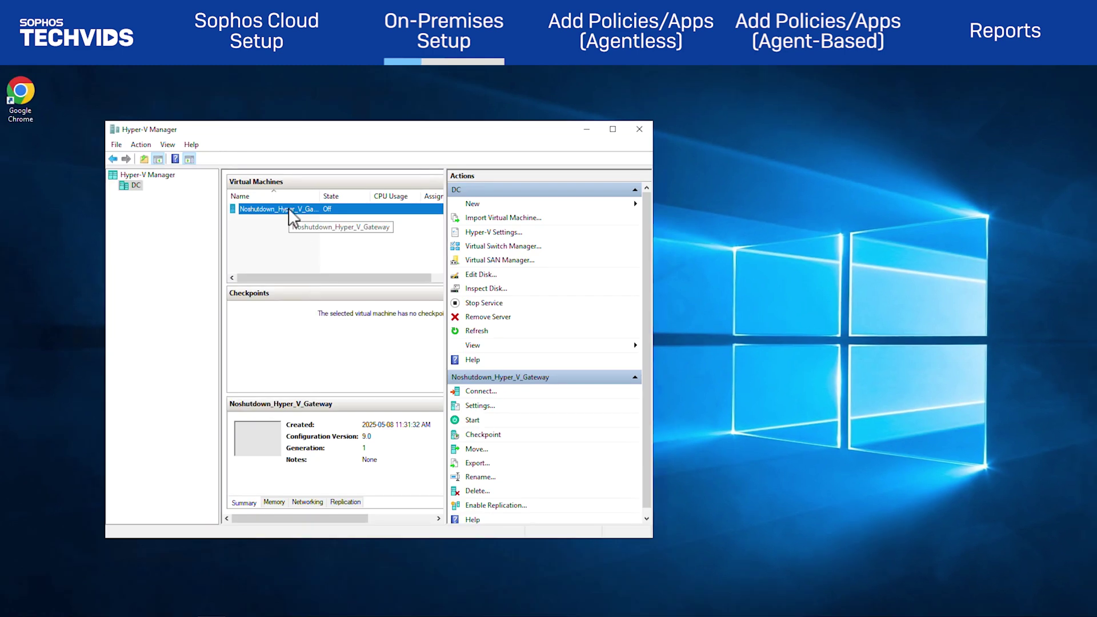
Set the gateway VM to 2 virtual processors
left_click(293, 217)
left_click(613, 131)
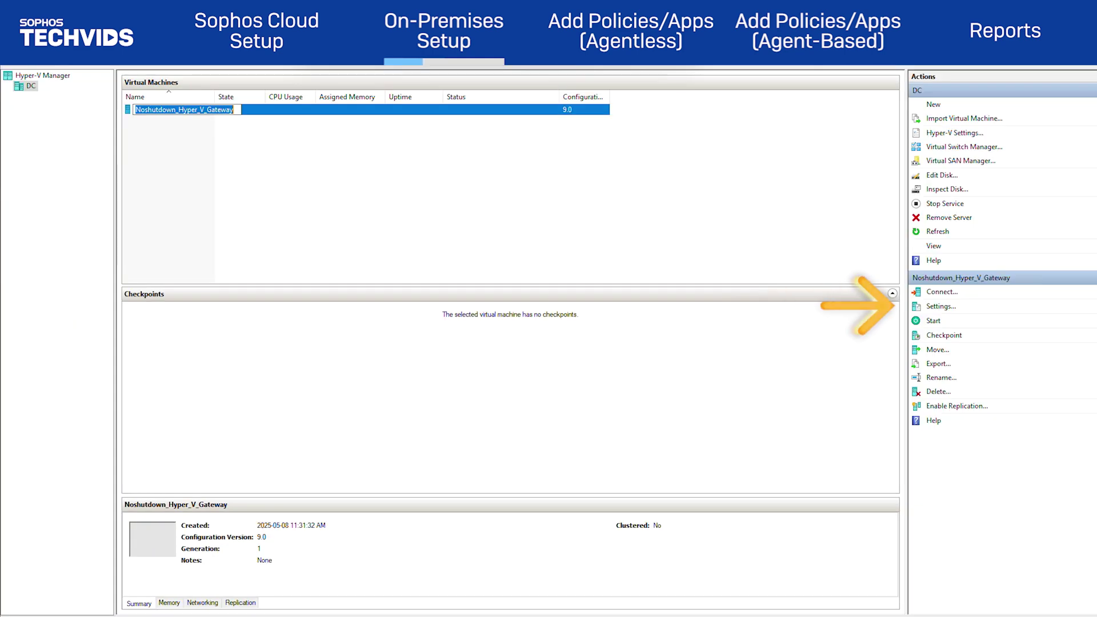
left_click(949, 308)
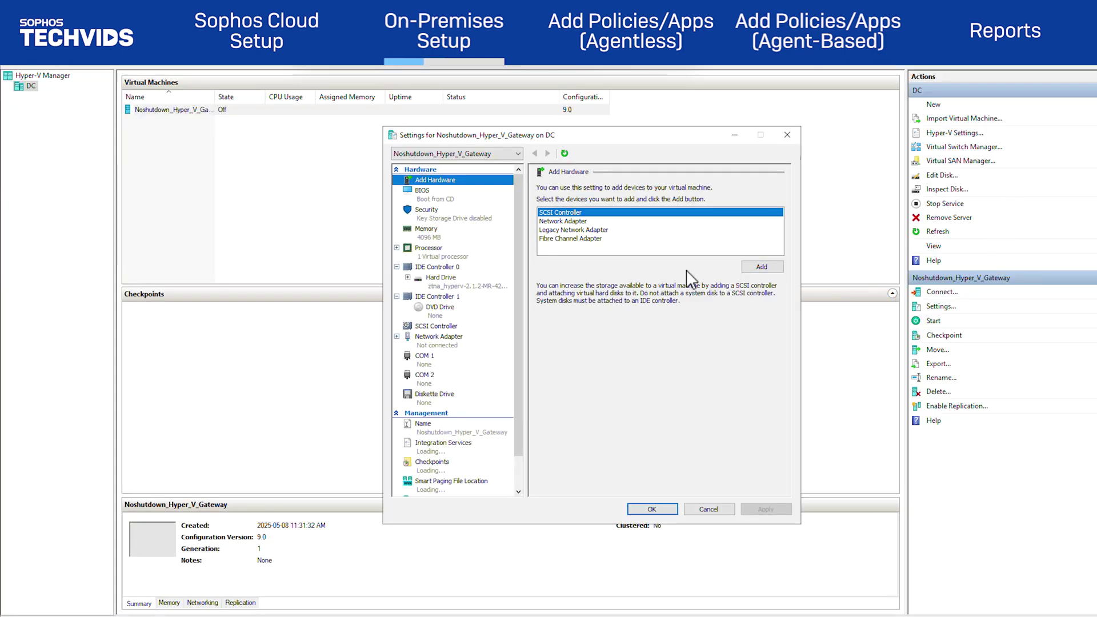
left_click(430, 251)
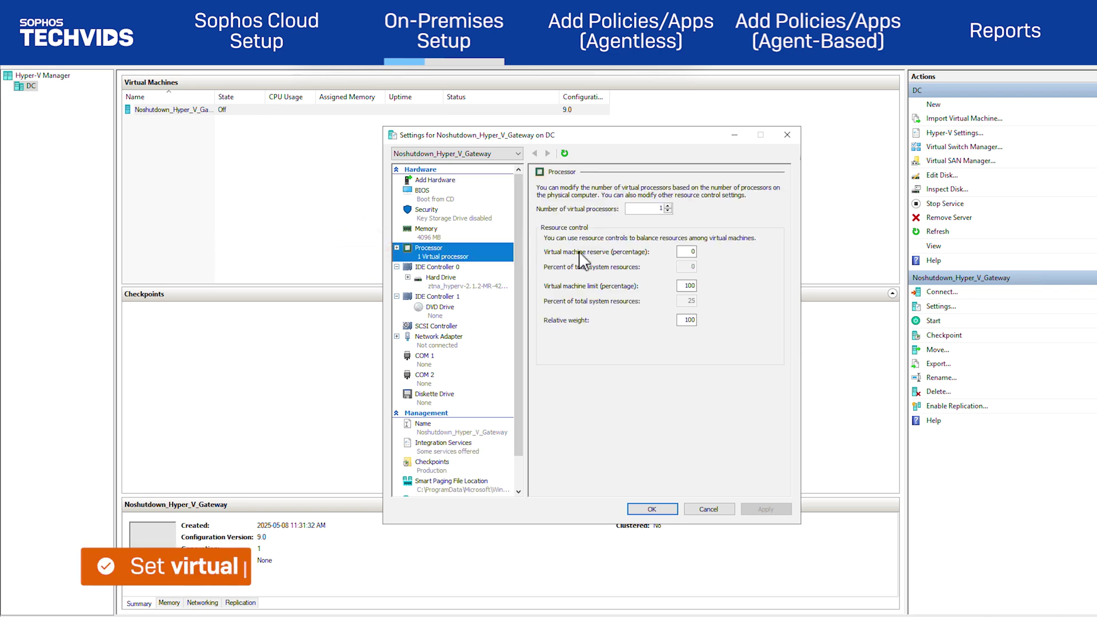
left_click(668, 205)
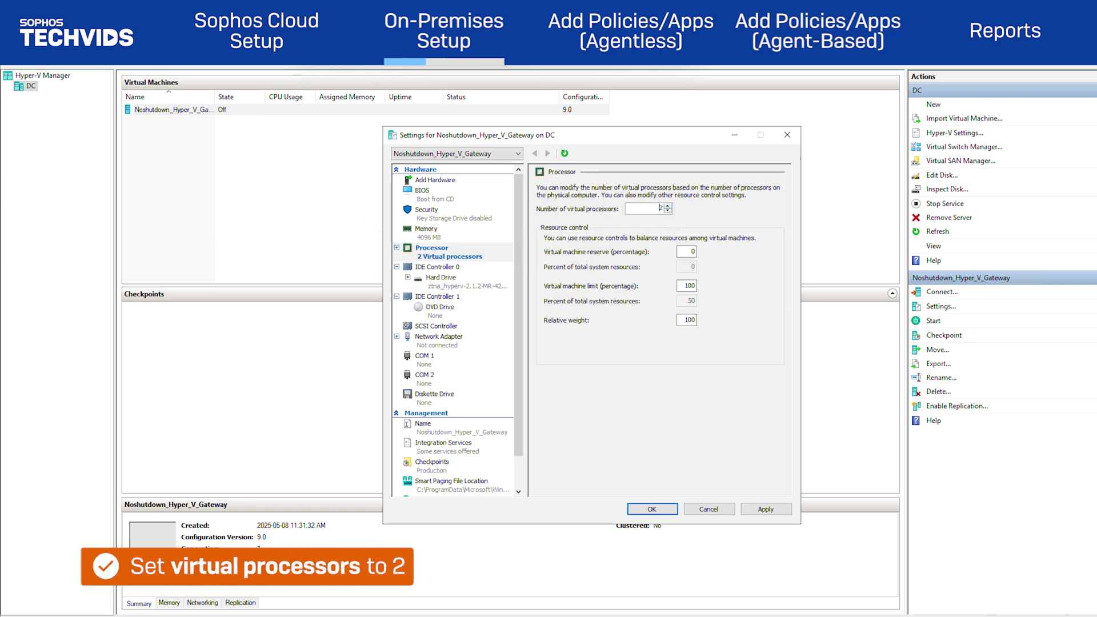
left_click(760, 511)
left_click(654, 510)
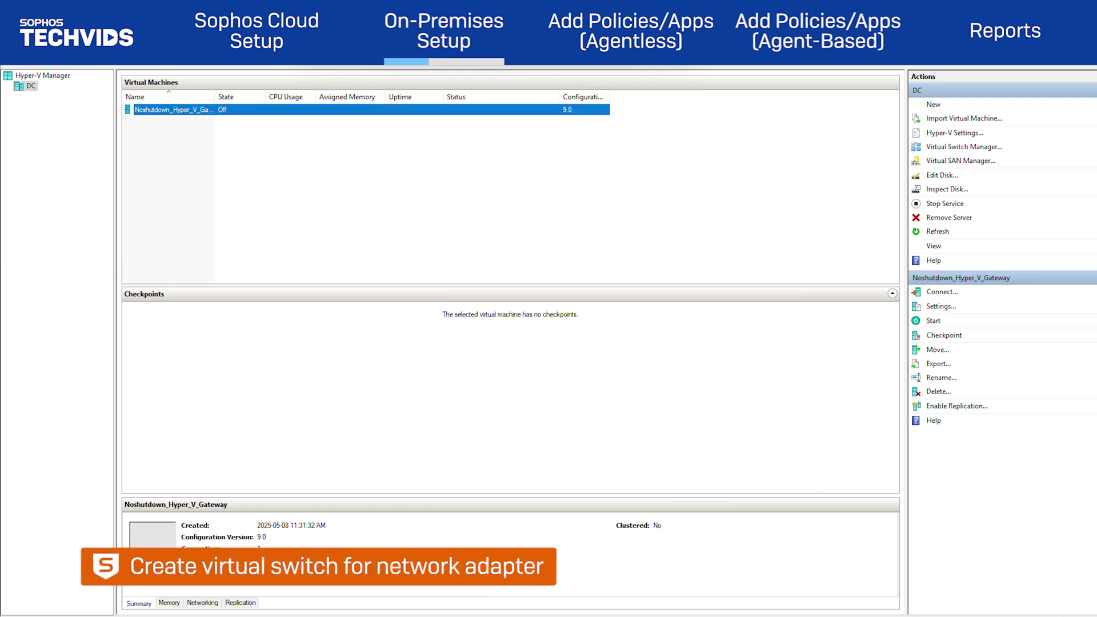
Create an external virtual switch named External_Switch
left_click(973, 148)
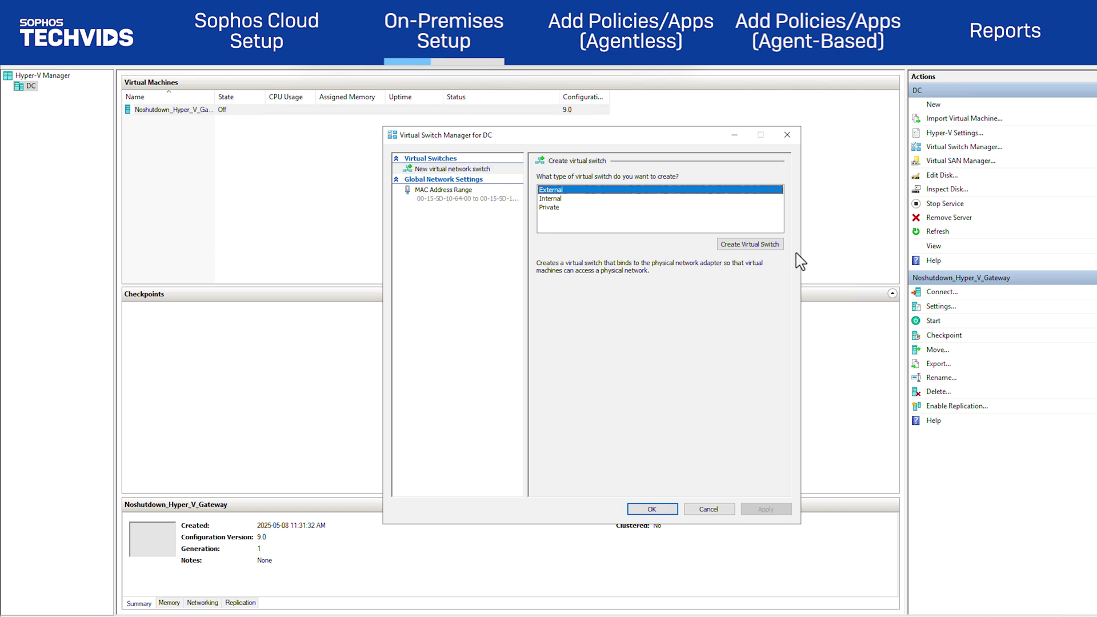
left_click(747, 245)
left_click(618, 192)
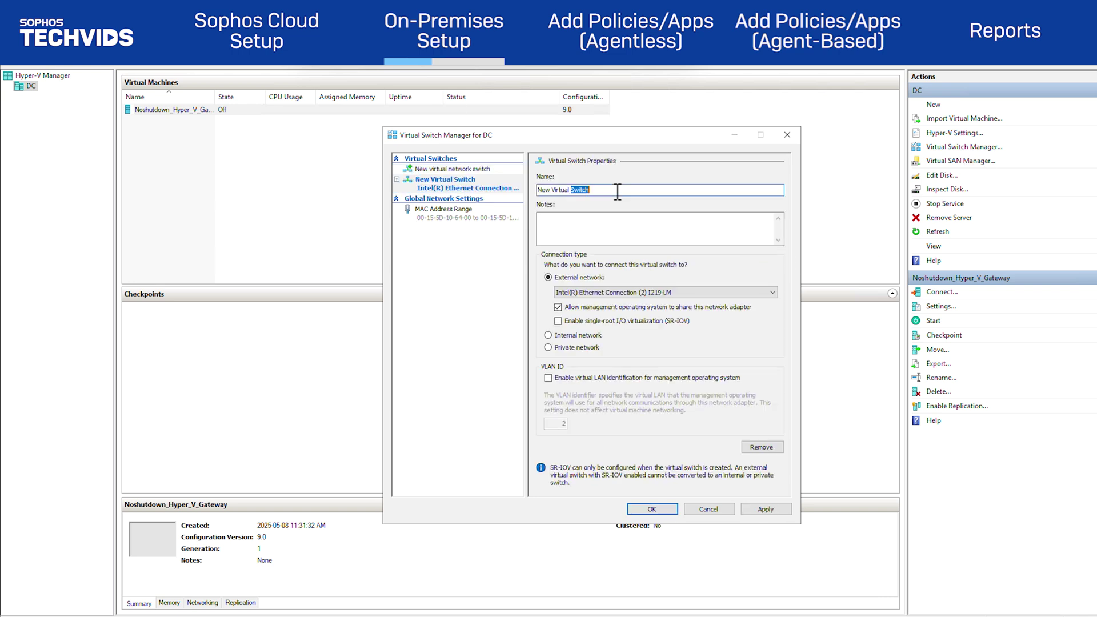
key("BackSpace")
key("BackSpace")
key("BackSpace")
key("BackSpace")
key("BackSpace")
key("BackSpace")
key("BackSpace")
key("BackSpace")
key("BackSpace")
key("BackSpace")
key("BackSpace")
key("BackSpace")
key("BackSpace")
key("BackSpace")
key("BackSpace")
key("BackSpace")
key("BackSpace")
key("BackSpace")
type("External_Switch")
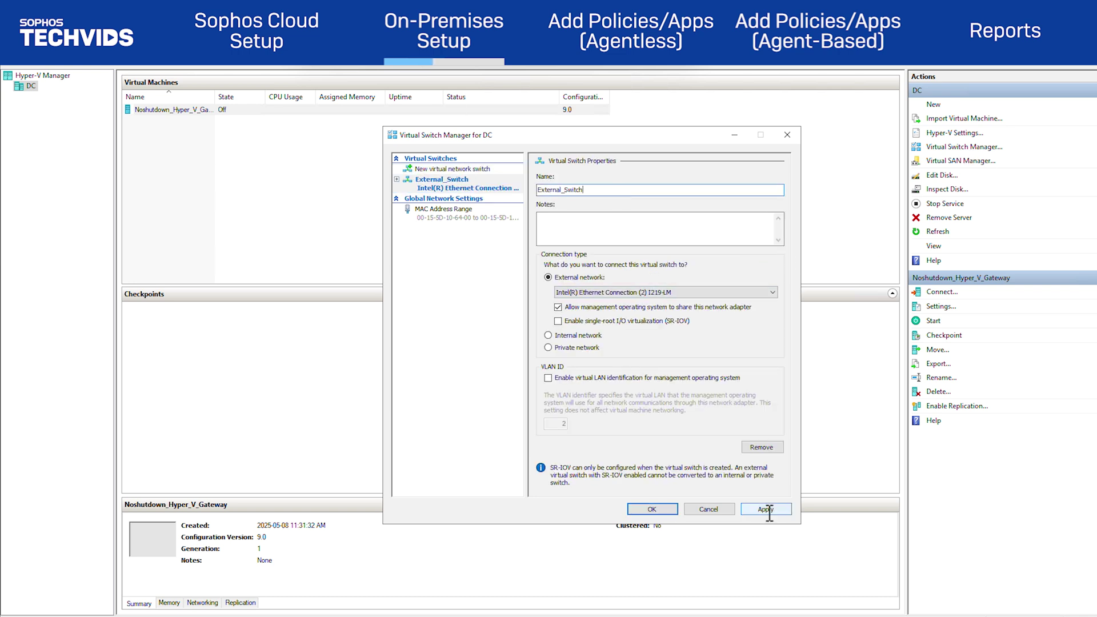
left_click(766, 509)
left_click(663, 512)
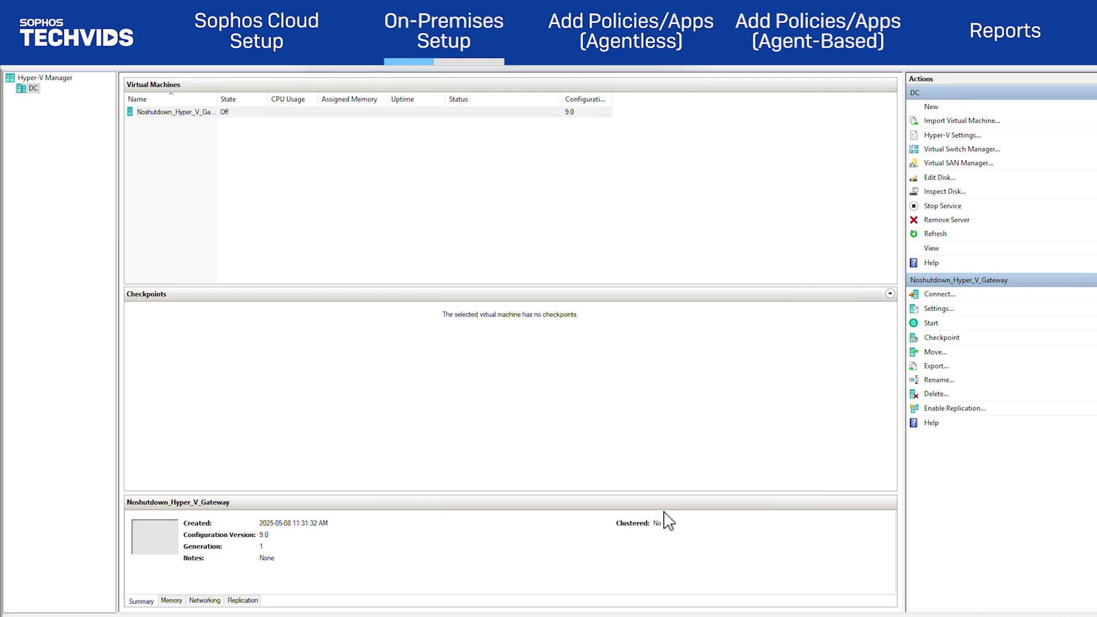
Connect the gateway VM's network adapter to External_Switch
left_click(966, 309)
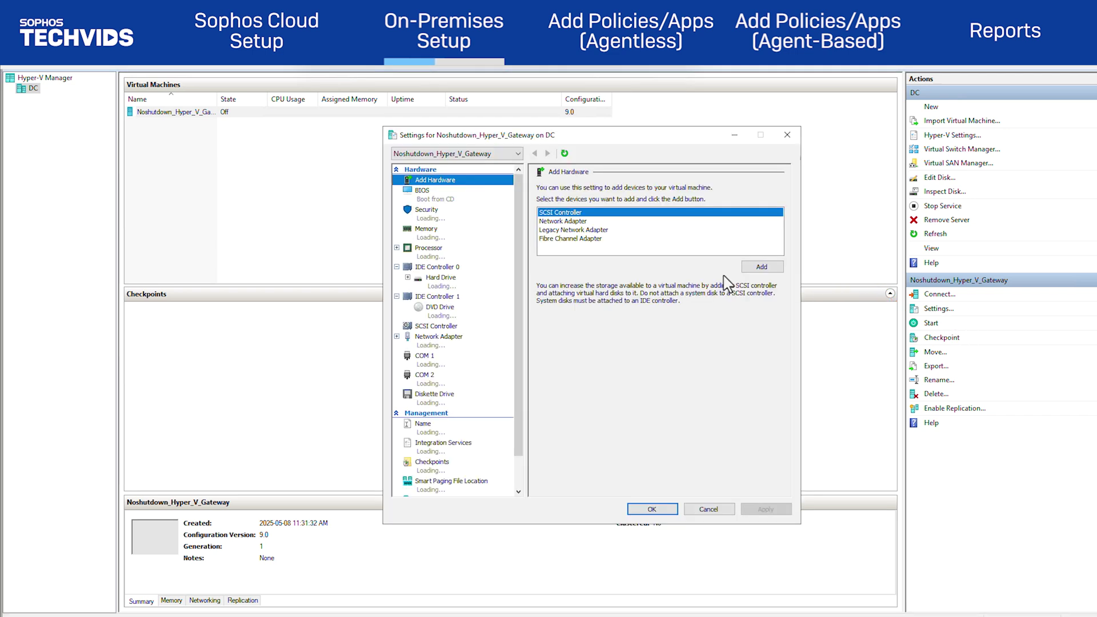
left_click(440, 338)
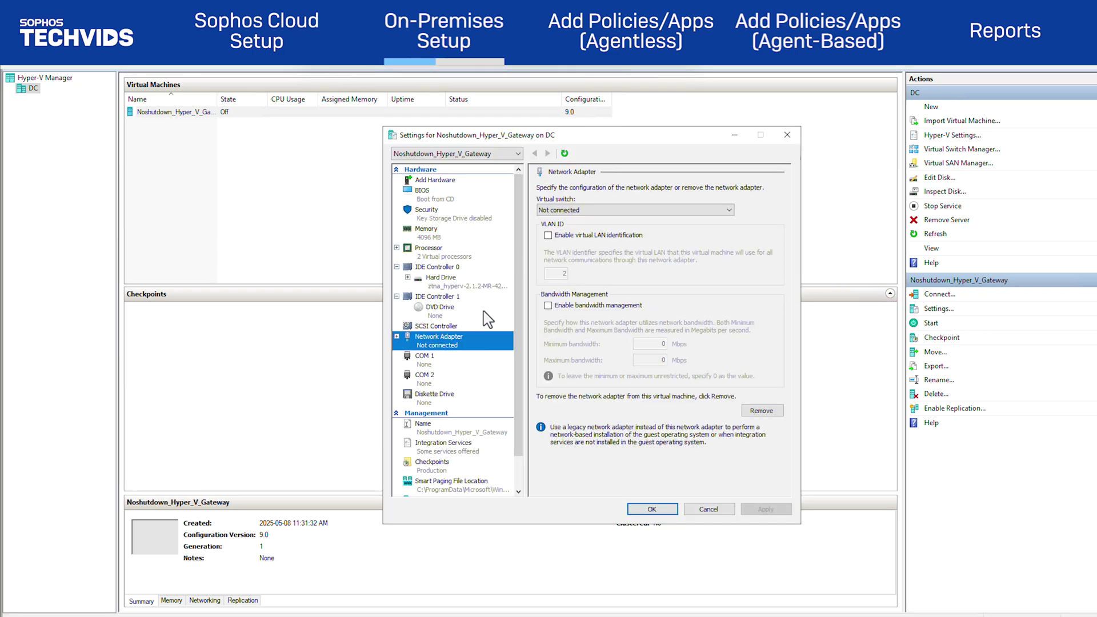
left_click(623, 211)
left_click(623, 228)
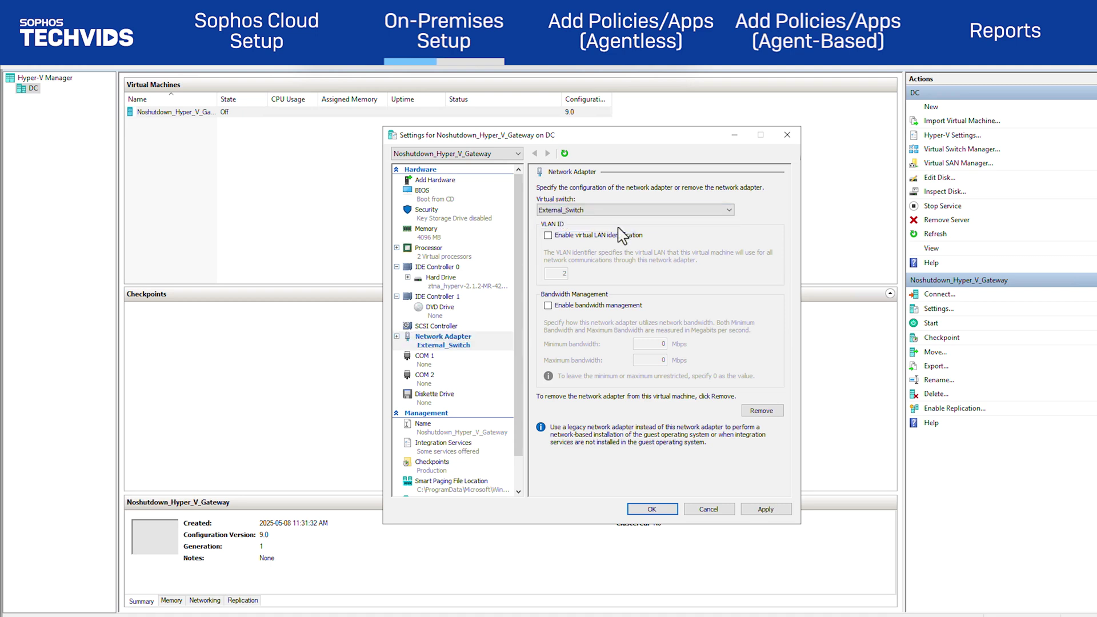
left_click(769, 510)
left_click(652, 511)
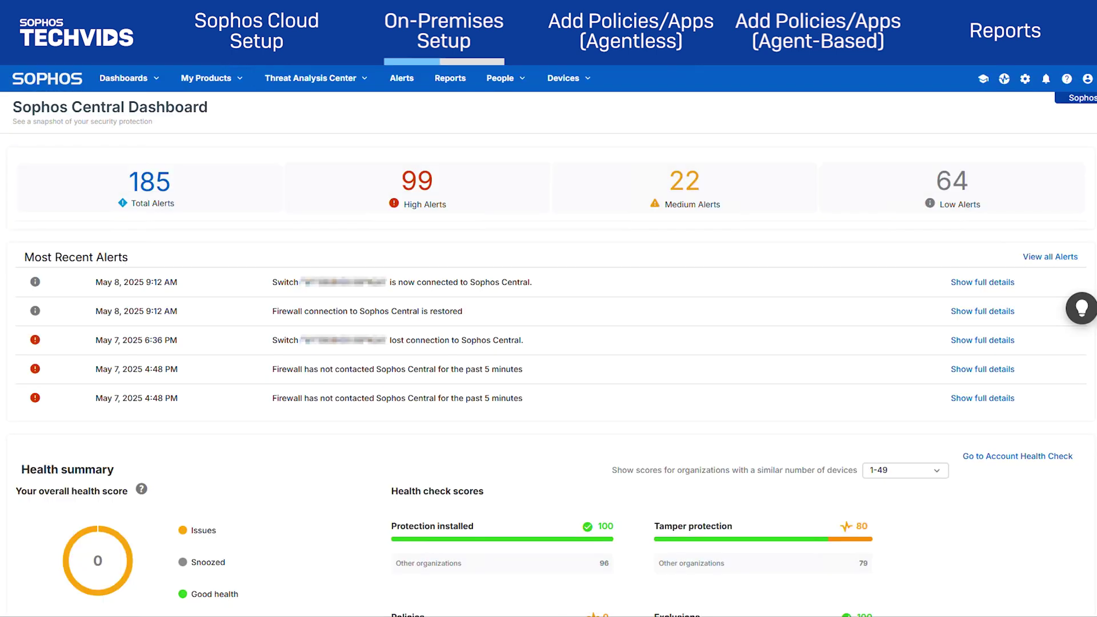
Start a new on-premises gateway named on-premise from the ZTNA Gateways page
left_click(213, 80)
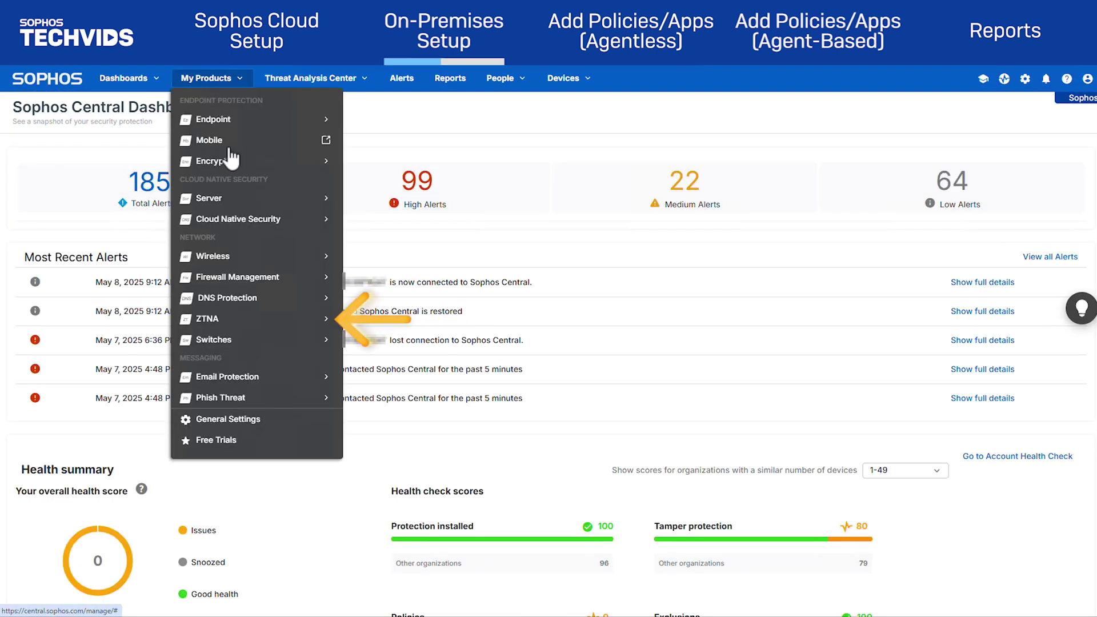
mouse_move(258, 318)
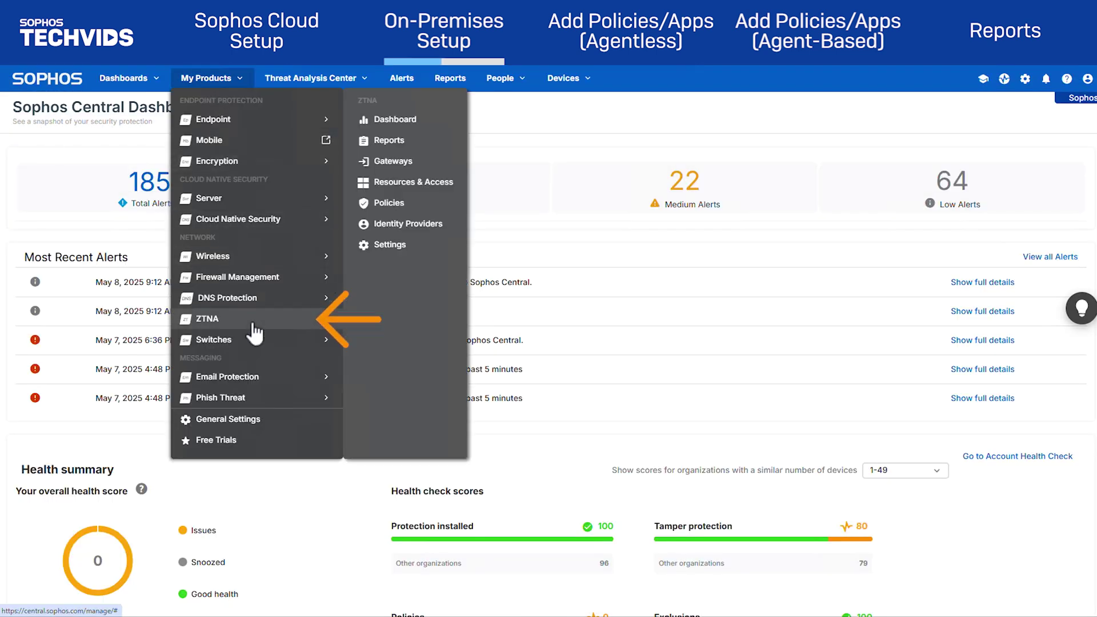
left_click(406, 165)
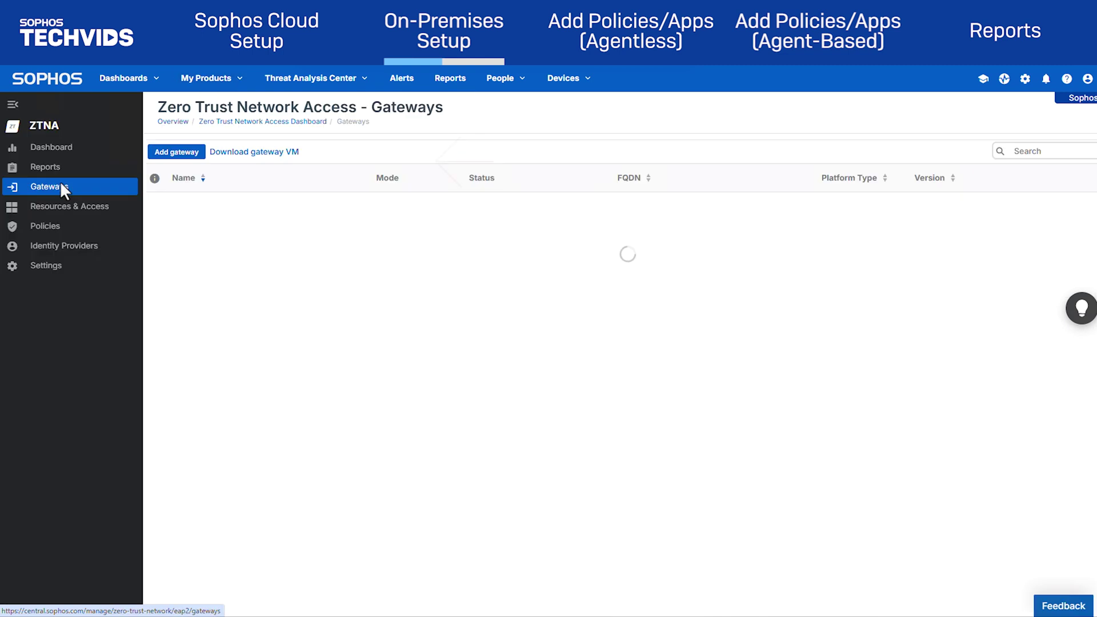
left_click(176, 152)
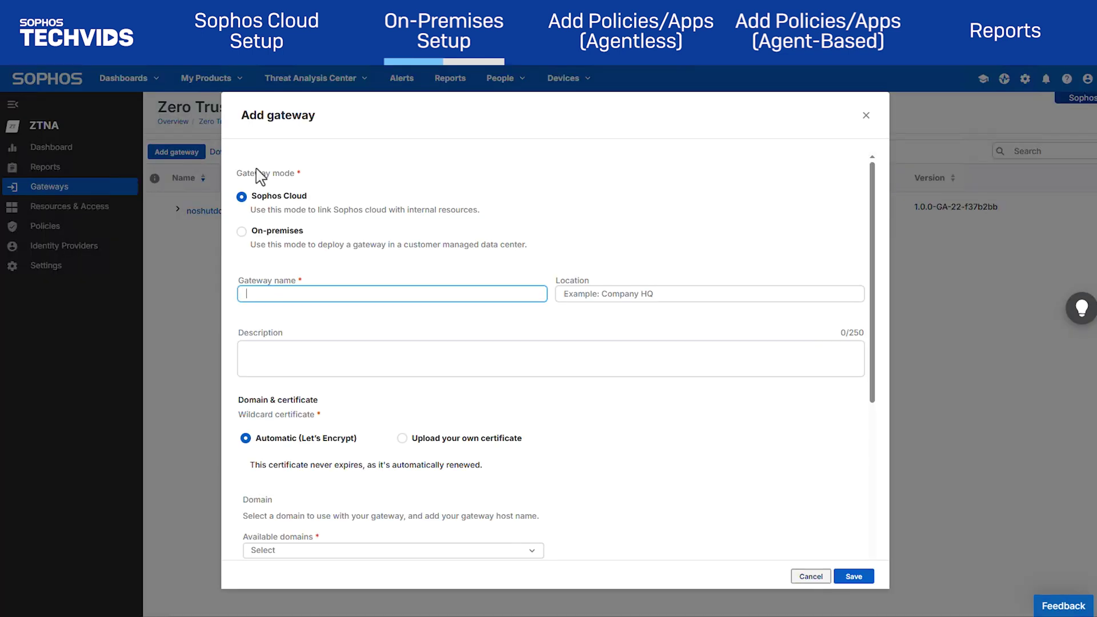
left_click(281, 237)
left_click(317, 297)
type("on-pre")
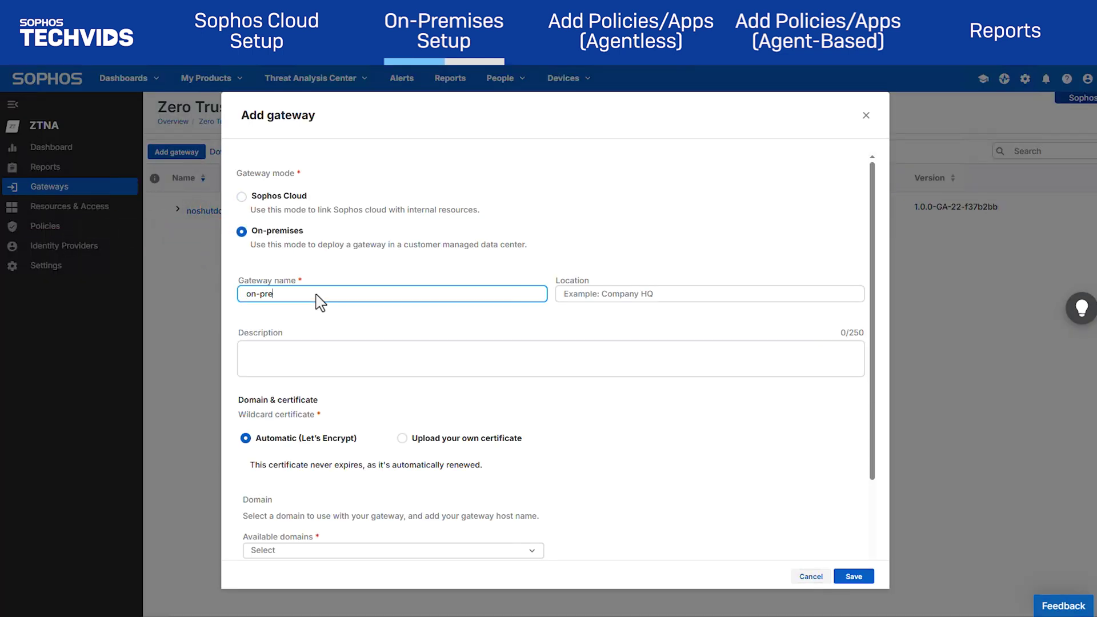
type("mise")
scroll(320, 301, "down", 3)
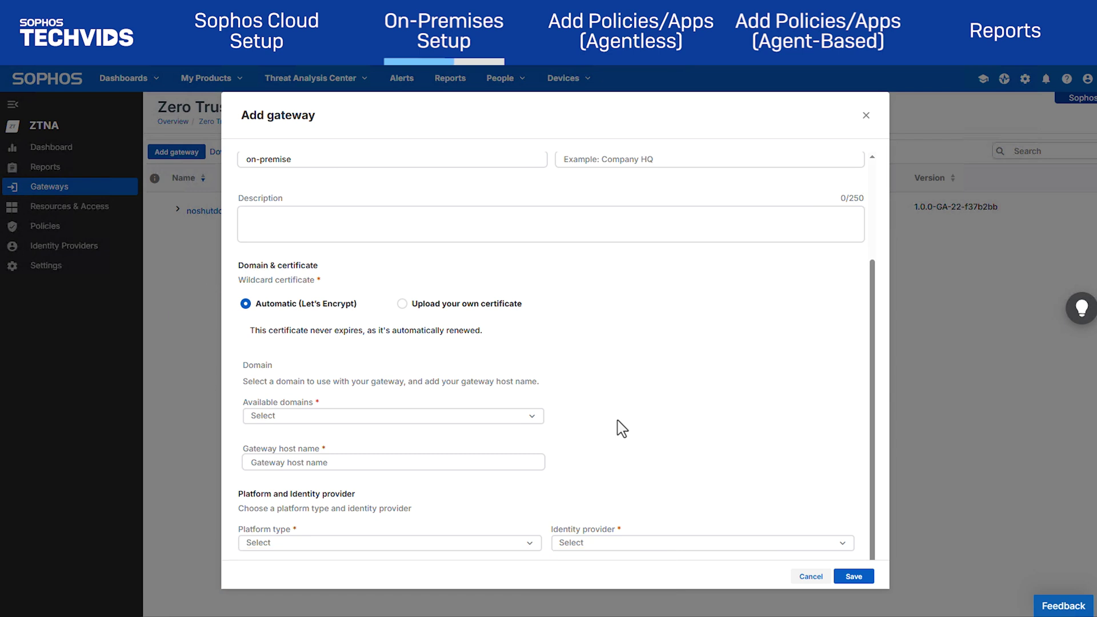
Choose domain noshutdown.ca, host name opztna, and platform type Hyper-V
left_click(520, 416)
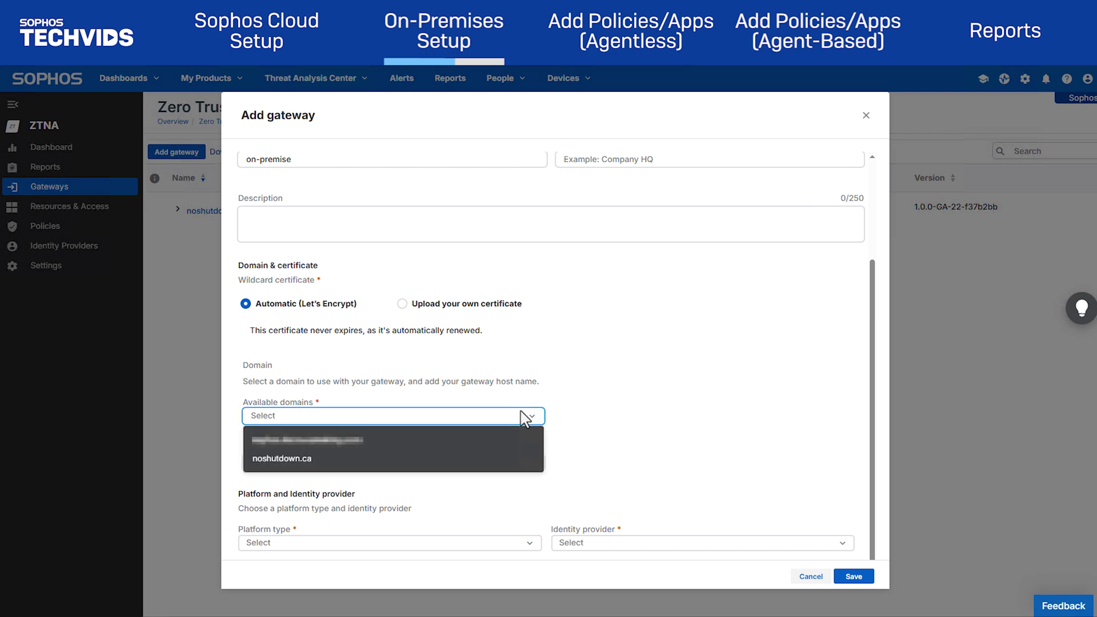
left_click(473, 460)
scroll(629, 417, "down", 1)
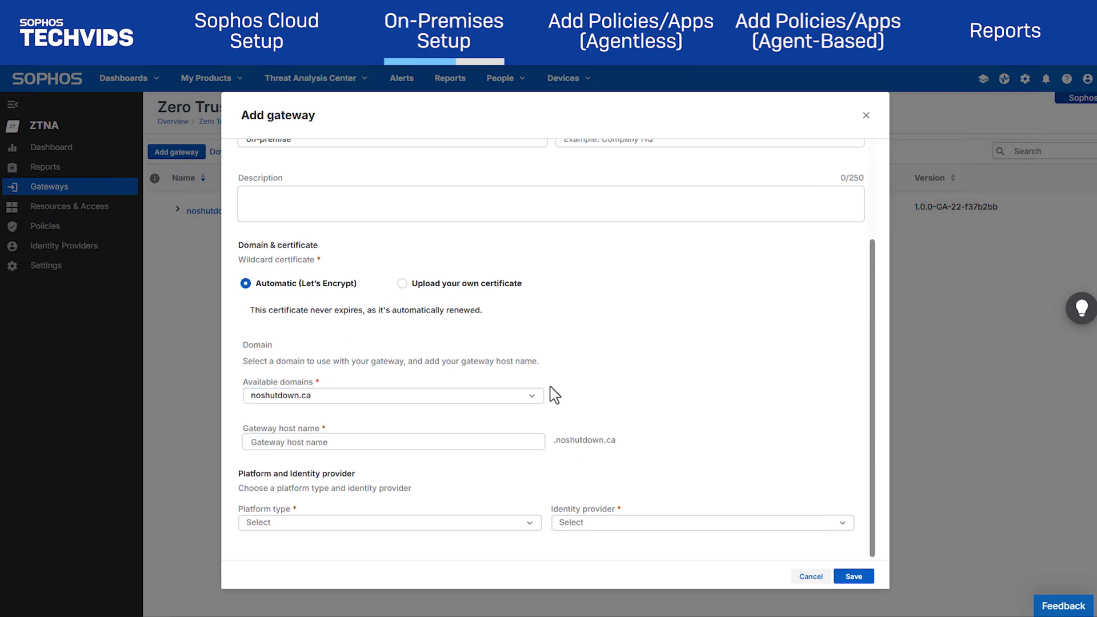
left_click(496, 445)
type("opztna")
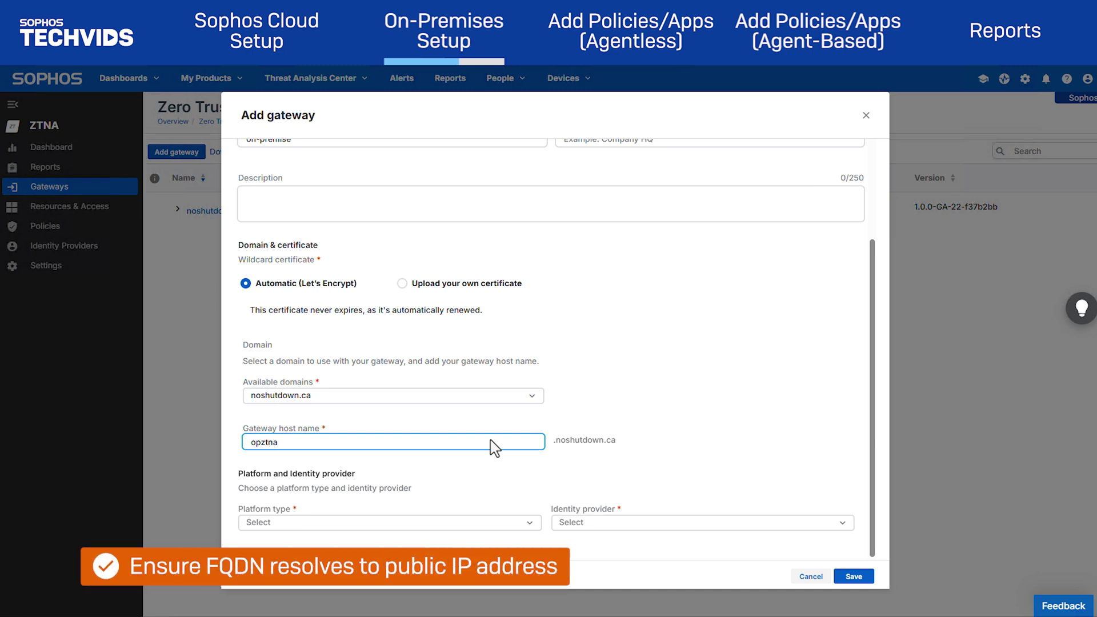
left_click(517, 524)
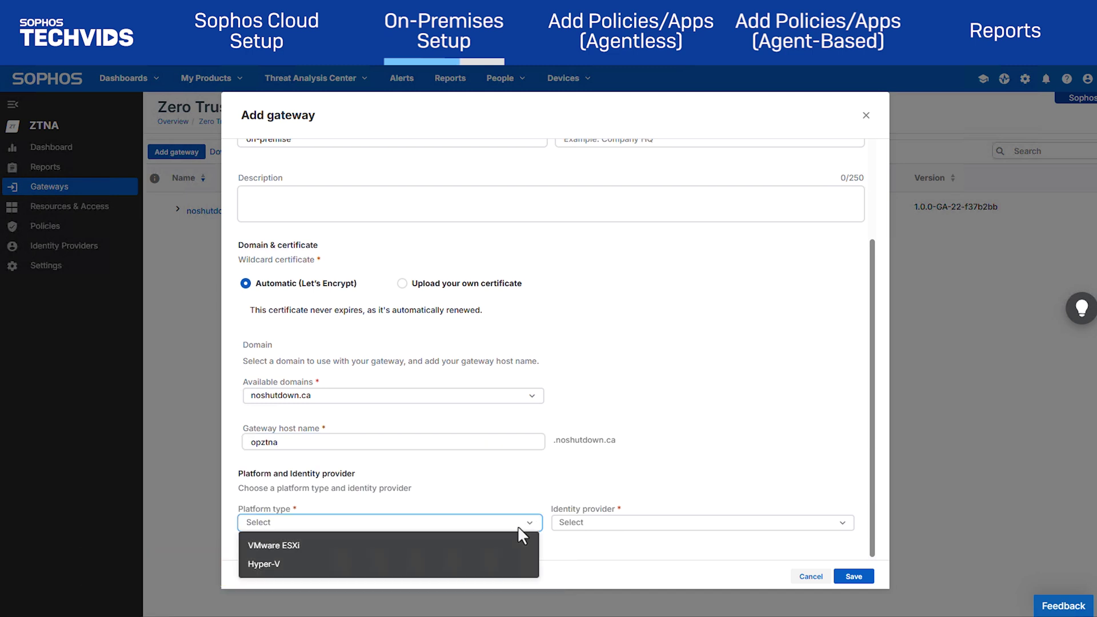
left_click(473, 559)
left_click(663, 523)
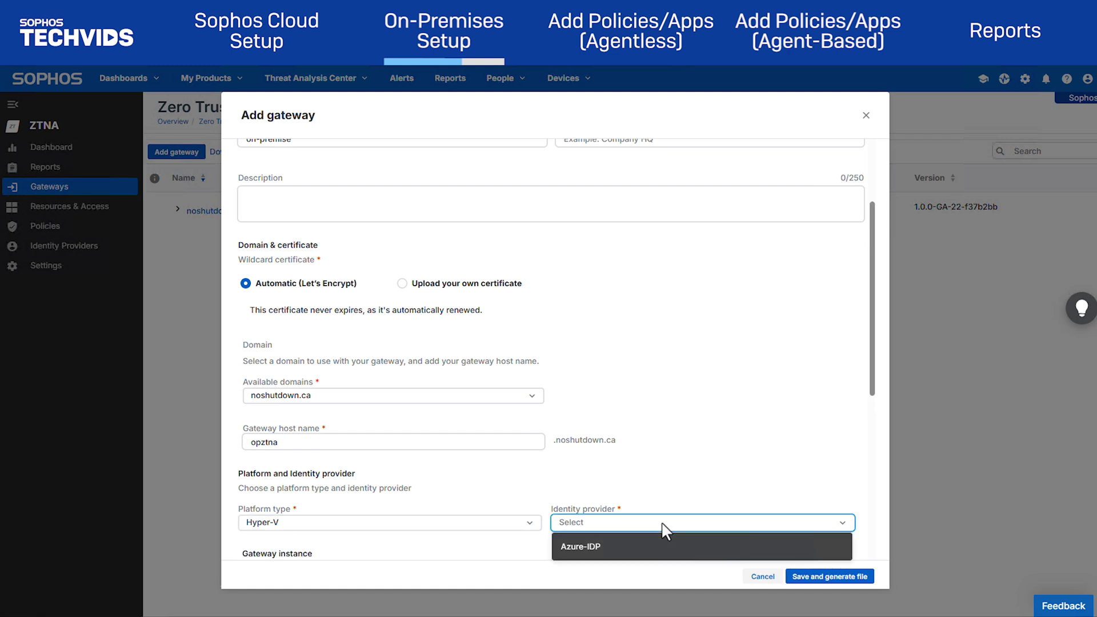
Select Azure-IDP and set static IP 172.16.16.101/255.255.255.0, gateway 172.16.16.254, DNS 172.16.16.100 and 172.16.16.254
left_click(664, 547)
scroll(553, 416, "down", 5)
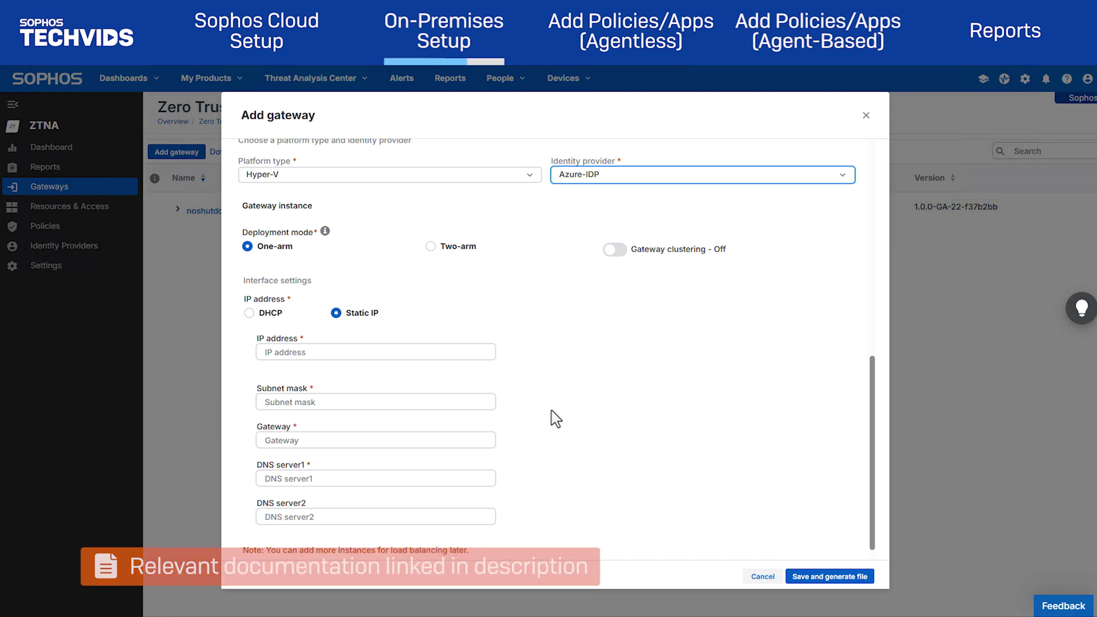
left_click(383, 358)
type("172.16.16.101")
key("Tab")
type("255.255.255.0")
key("Tab")
type("172.16.16.254")
key("Tab")
type("172.16.16.100")
key("Tab")
type("172.16.16.254")
Save the gateway, generate its image file, and download the on-premise gateway image
left_click(828, 529)
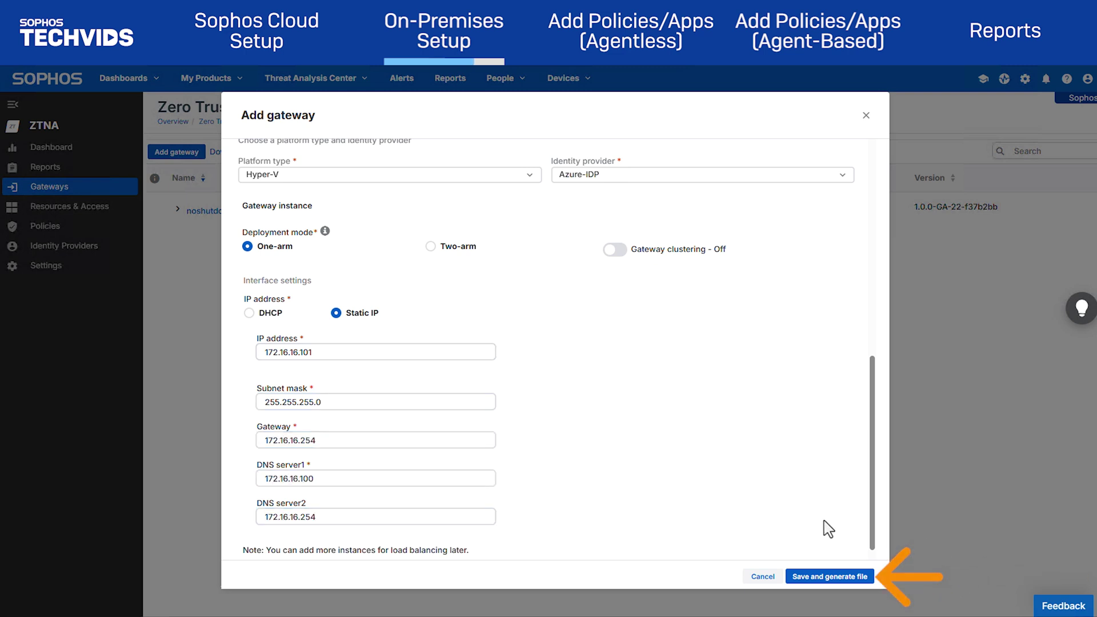
left_click(843, 576)
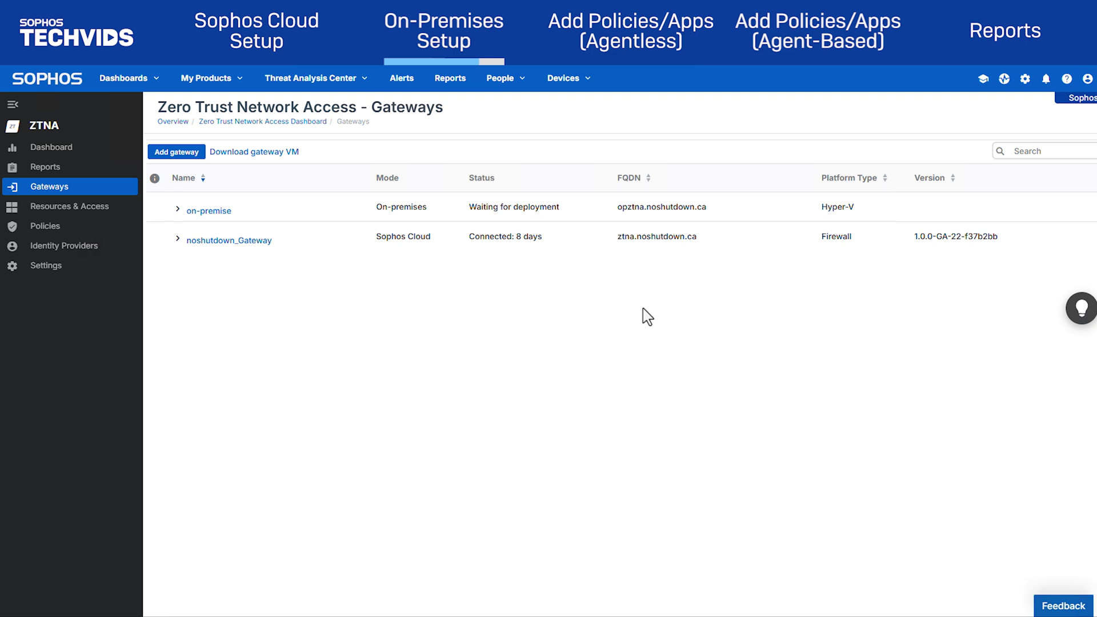
left_click(177, 209)
left_click(501, 243)
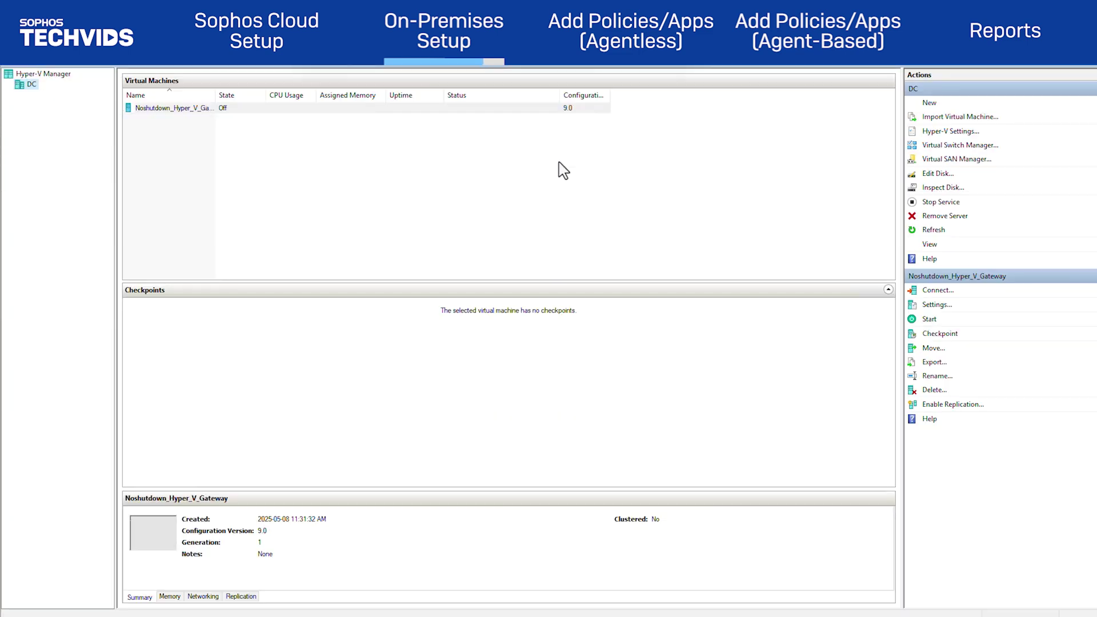
Mount the downloaded on-premise gateway ISO in the VM's DVD drive and start the VM
left_click(942, 305)
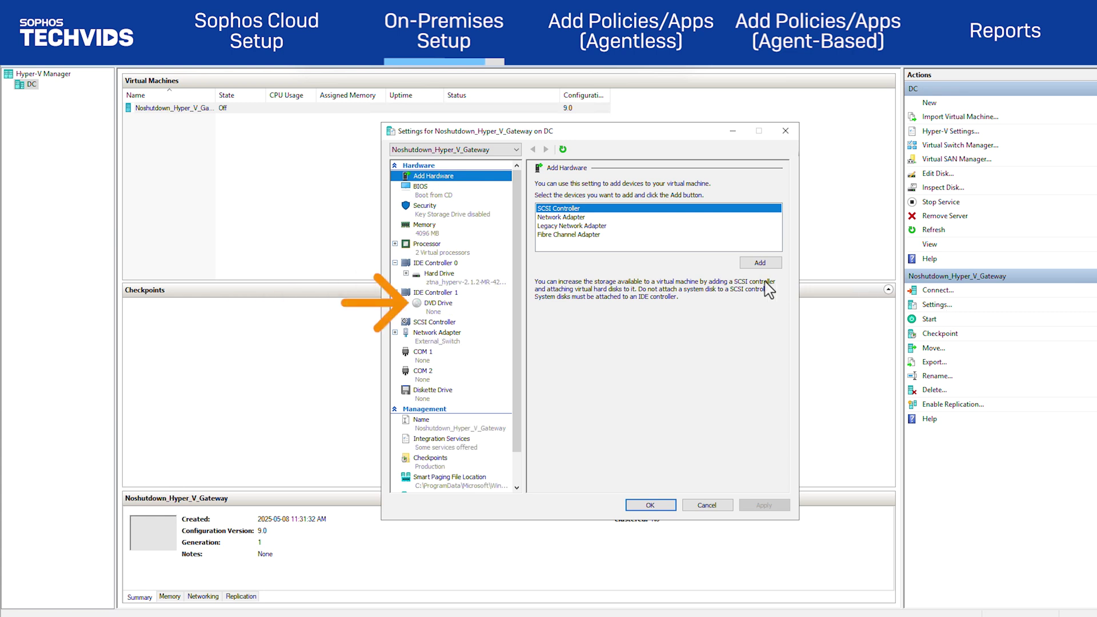
left_click(443, 306)
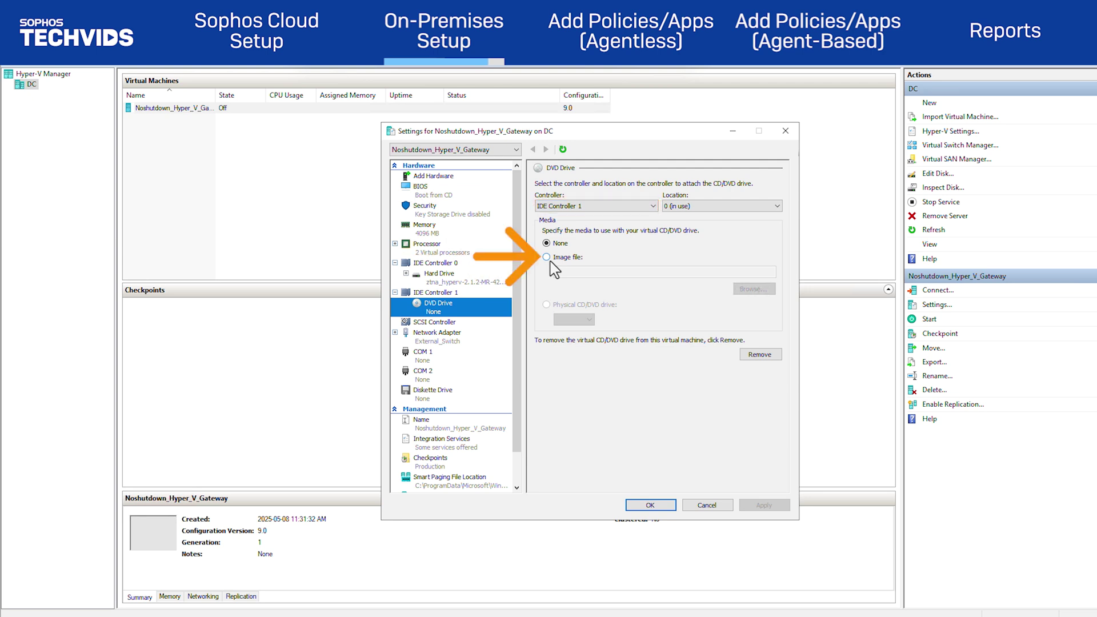
left_click(549, 262)
left_click(760, 289)
double_click(540, 258)
left_click(552, 245)
left_click(840, 434)
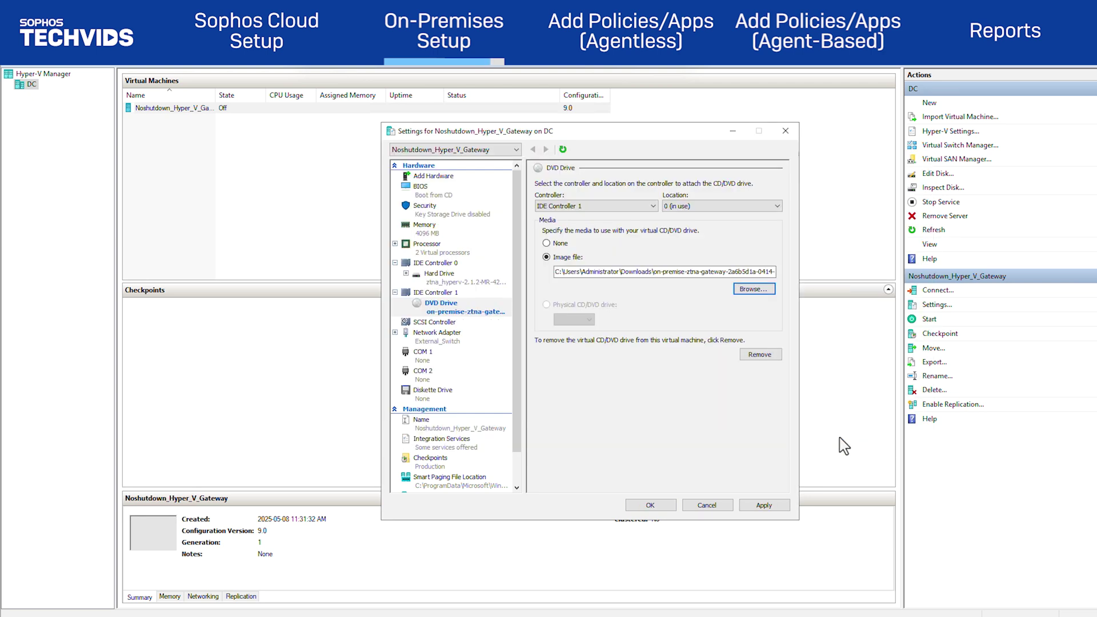
left_click(764, 505)
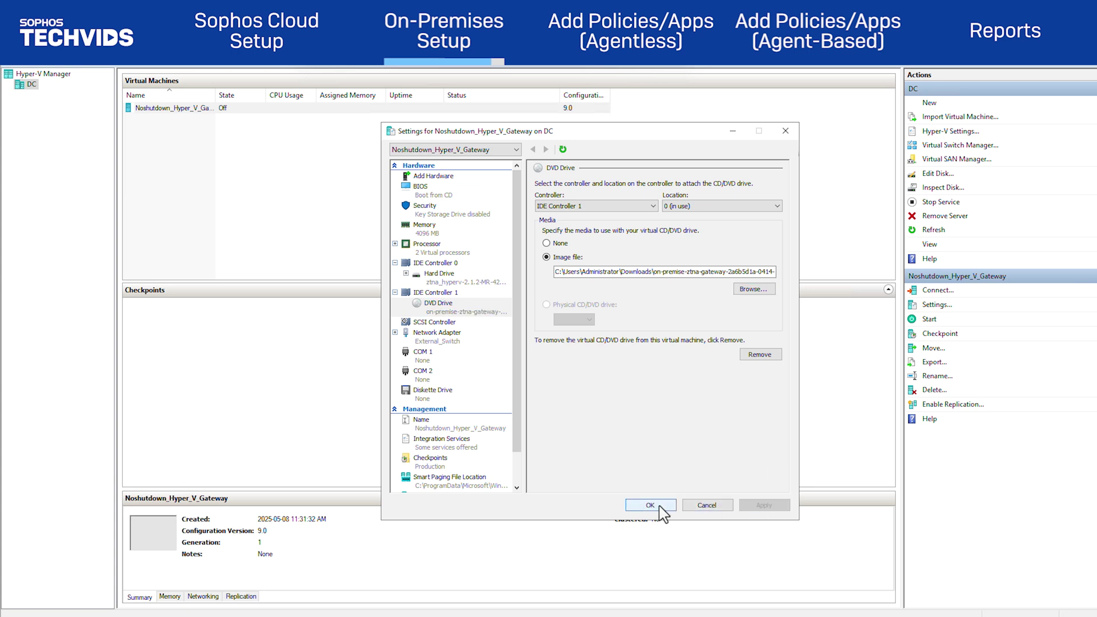
left_click(707, 505)
left_click(932, 320)
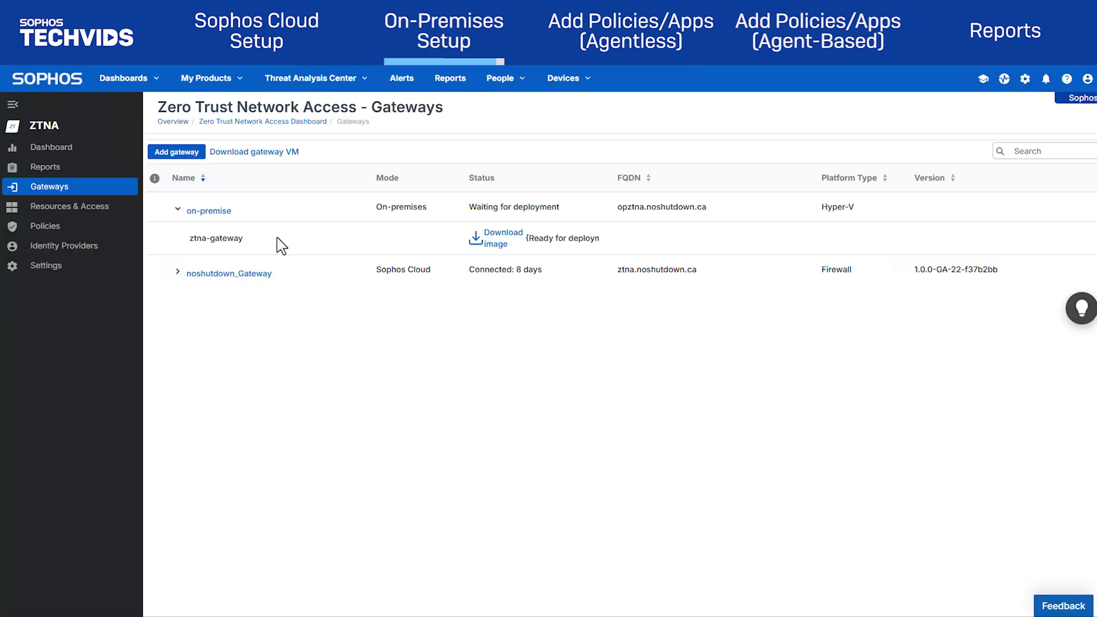
Approve the on-premise gateway's registration request from its Gateway summary
left_click(206, 211)
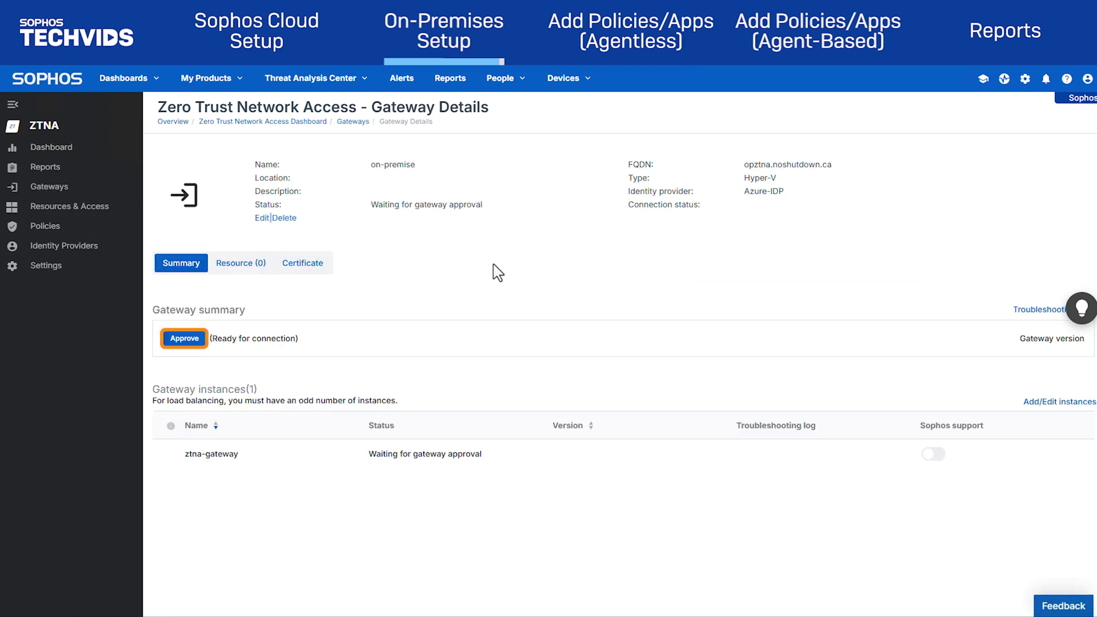
left_click(195, 340)
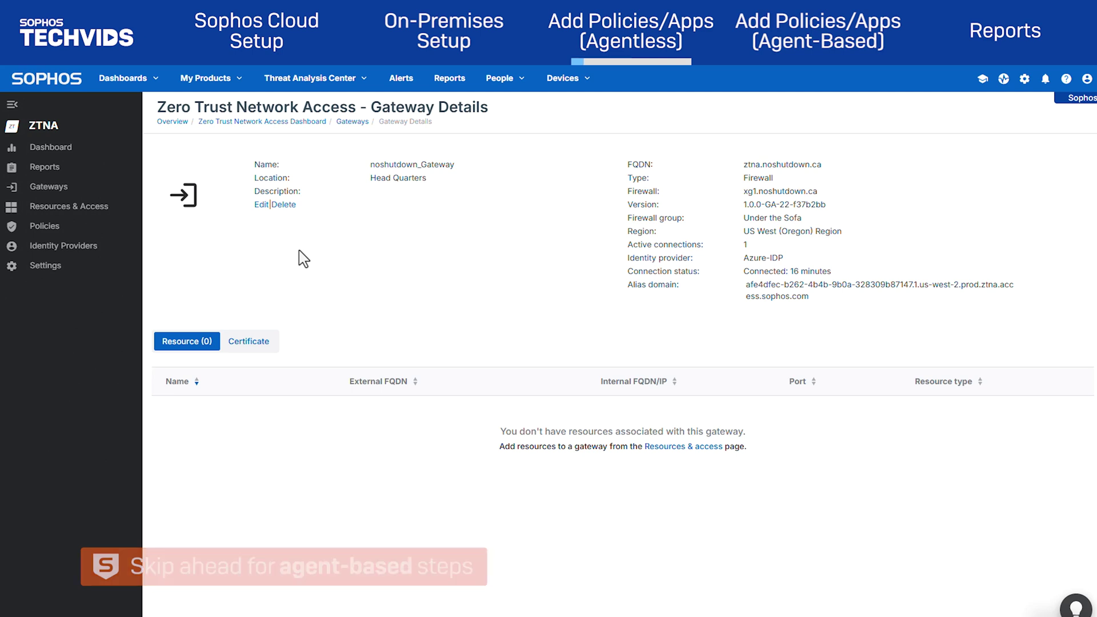
Add a new agentless ZTNA policy named Agentless_WebAdmin and save it
left_click(90, 239)
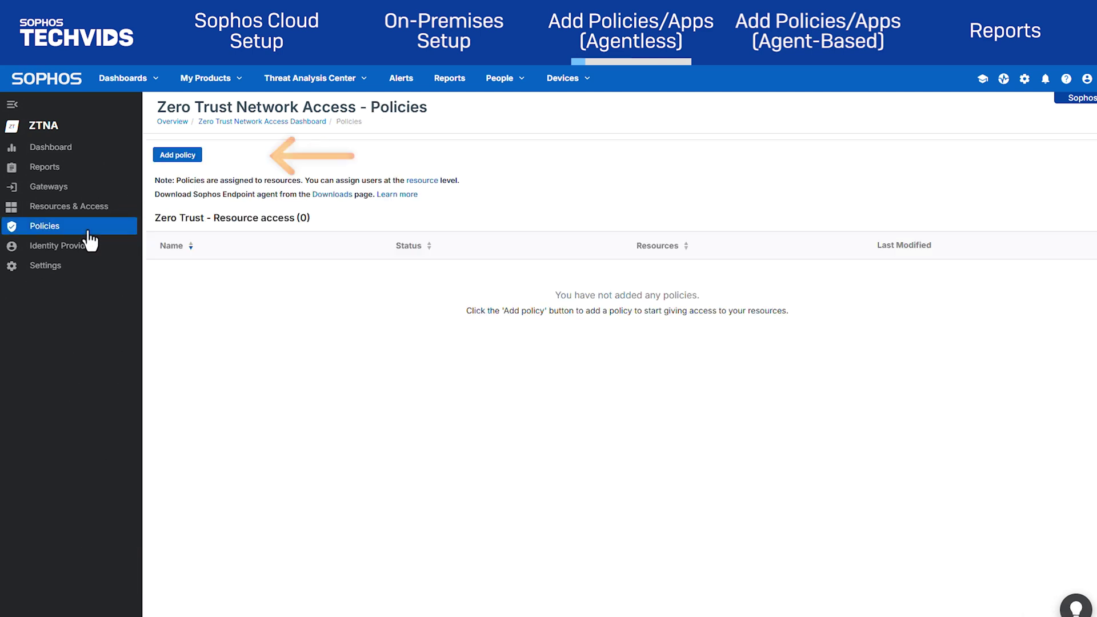
left_click(186, 166)
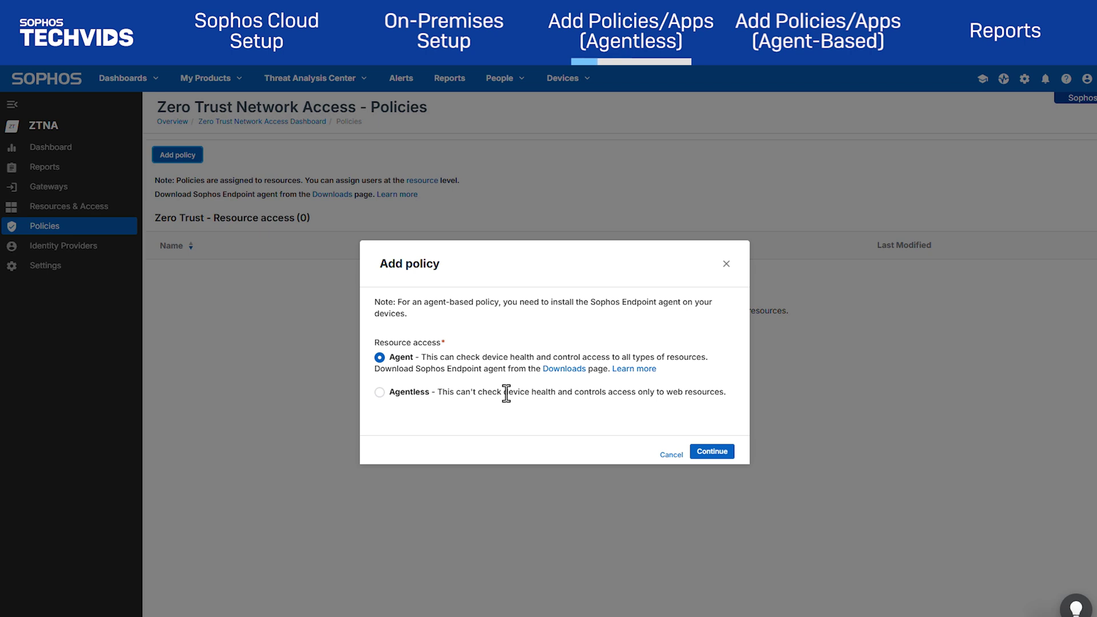
left_click(379, 393)
left_click(712, 451)
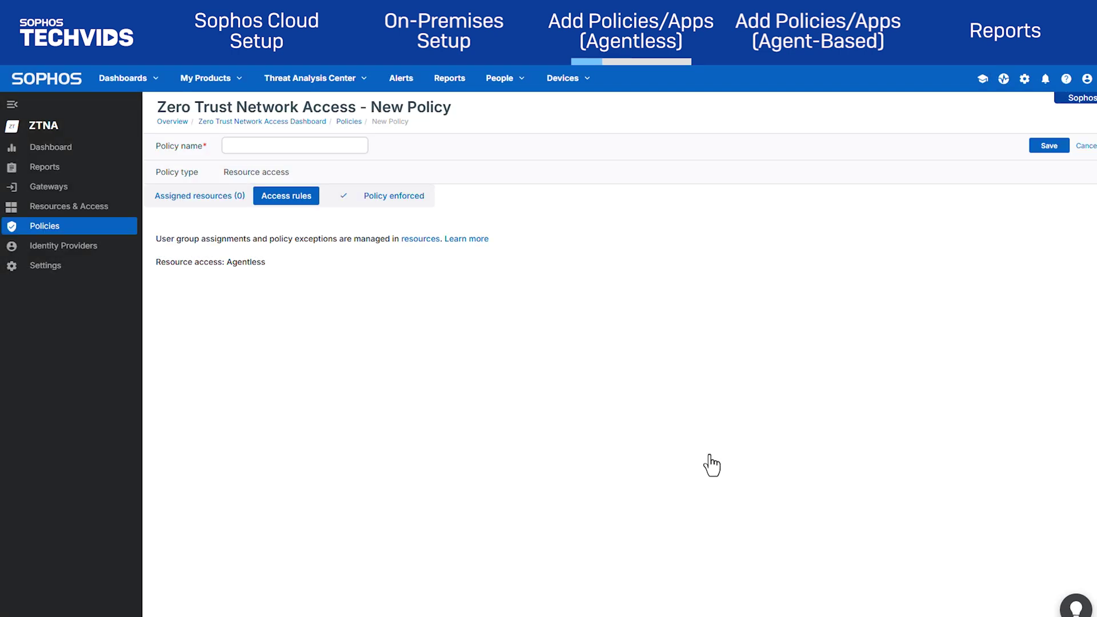
left_click(294, 147)
type("Agentless_WebAdmin")
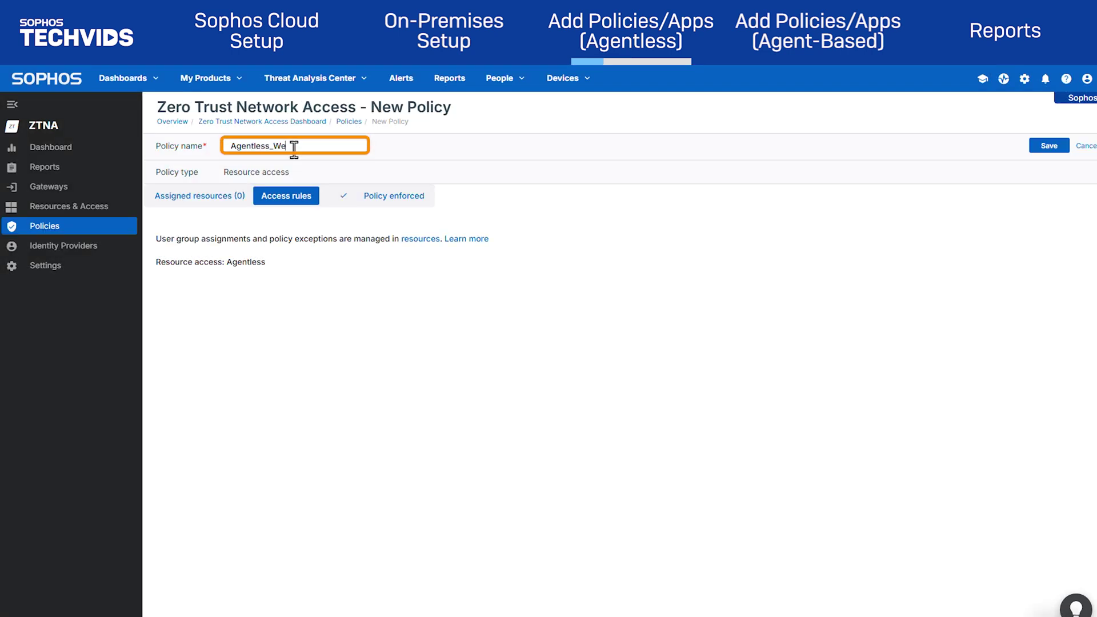
left_click(1046, 150)
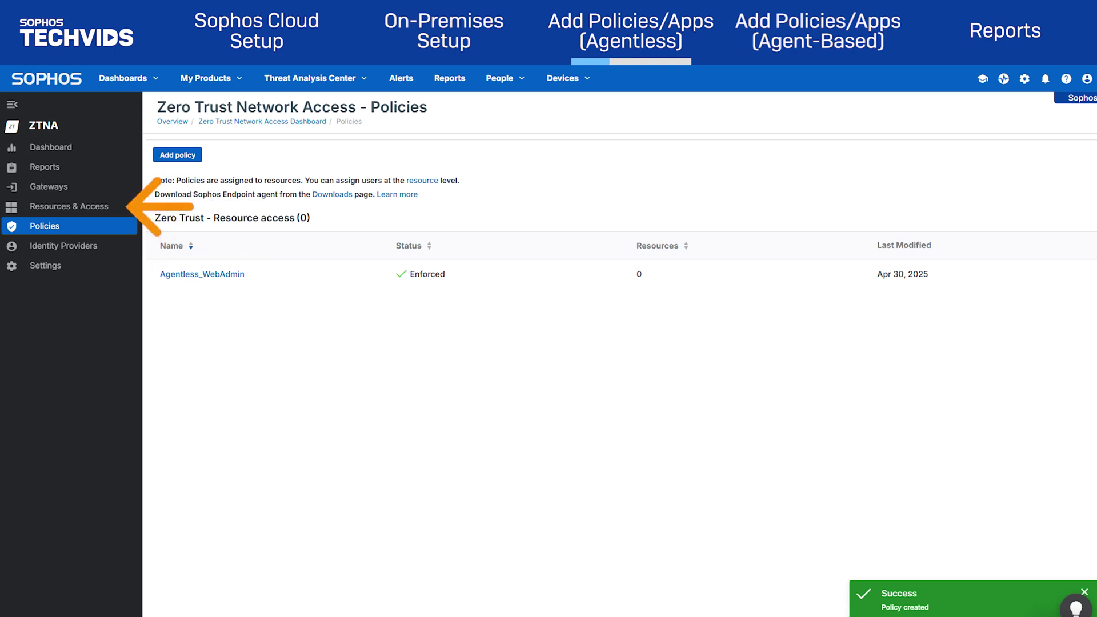
Start a new resource named Sophos Firewall Web Admin on noshutdown_Gateway
left_click(82, 207)
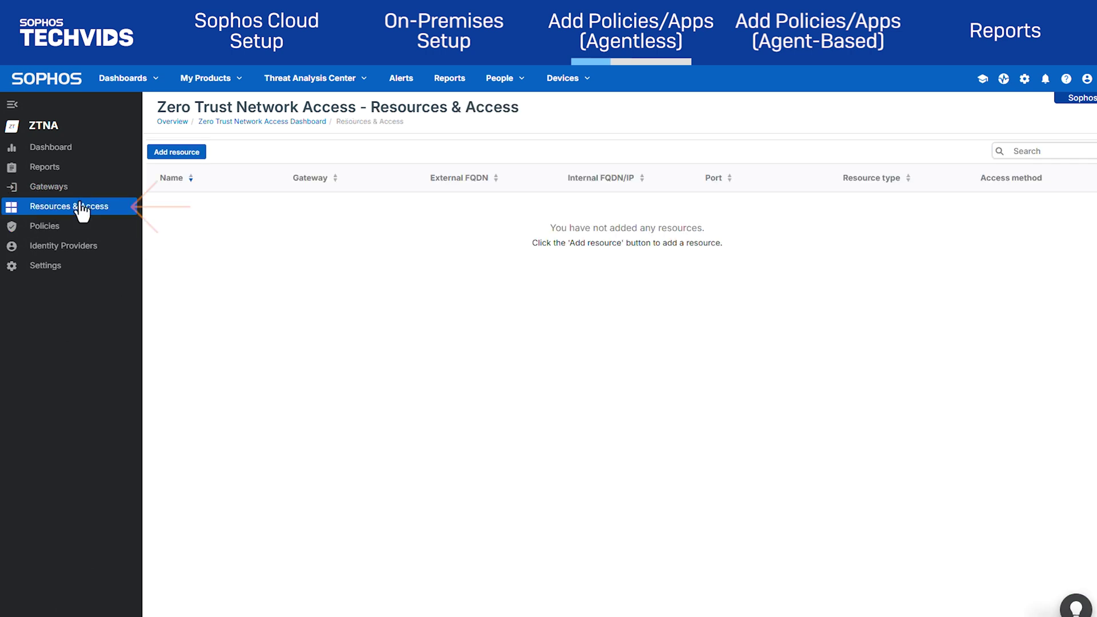
left_click(177, 153)
left_click(379, 180)
type("Sophos Firewall Web Admin")
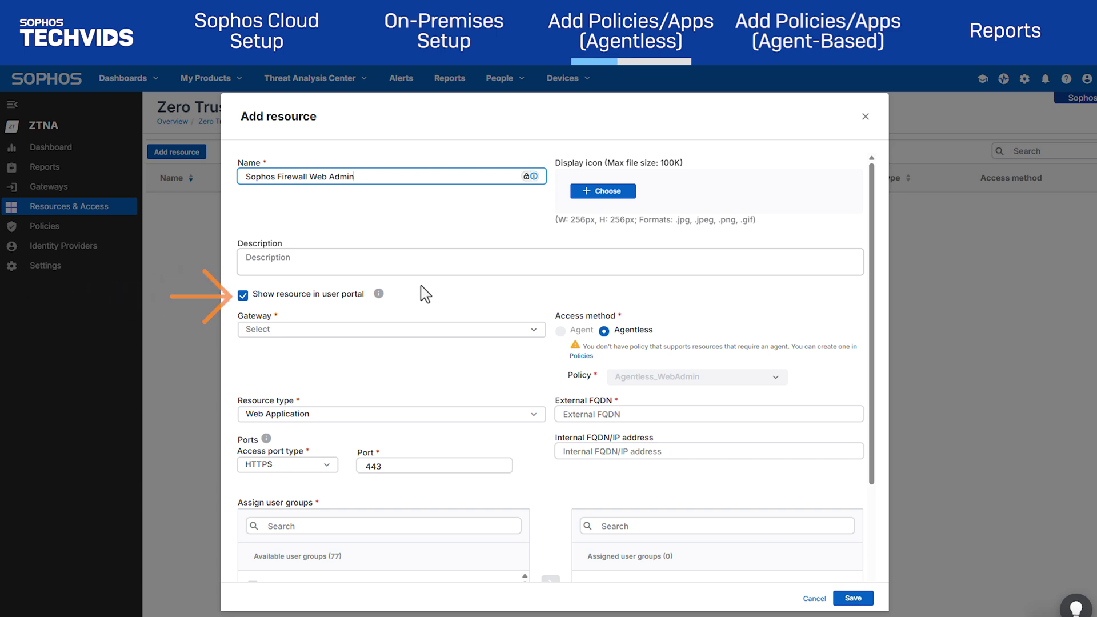
left_click(453, 330)
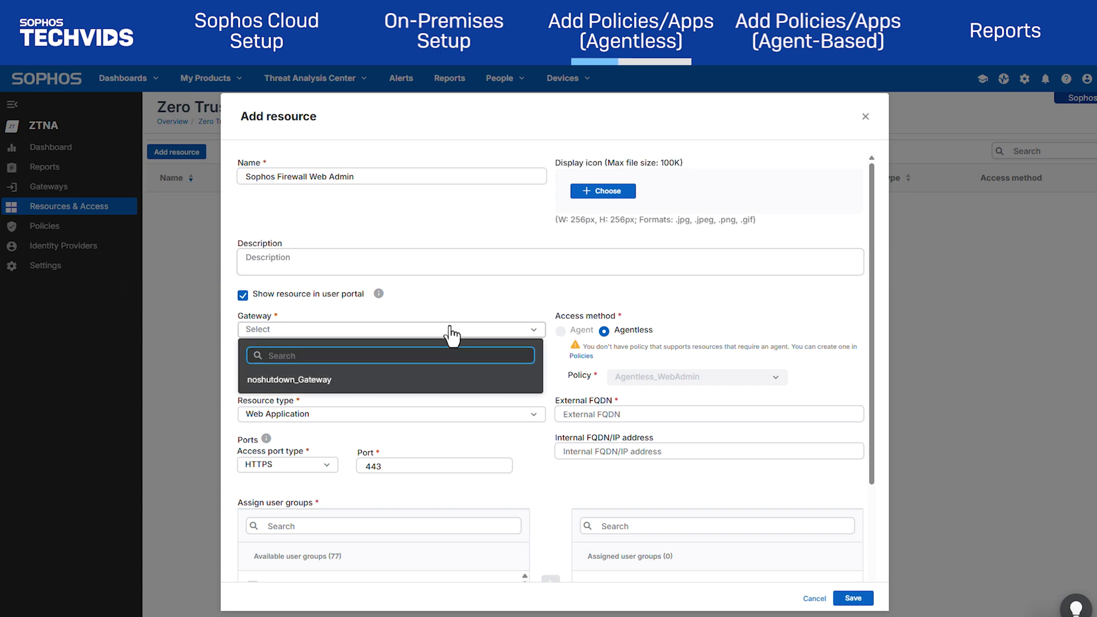
left_click(421, 382)
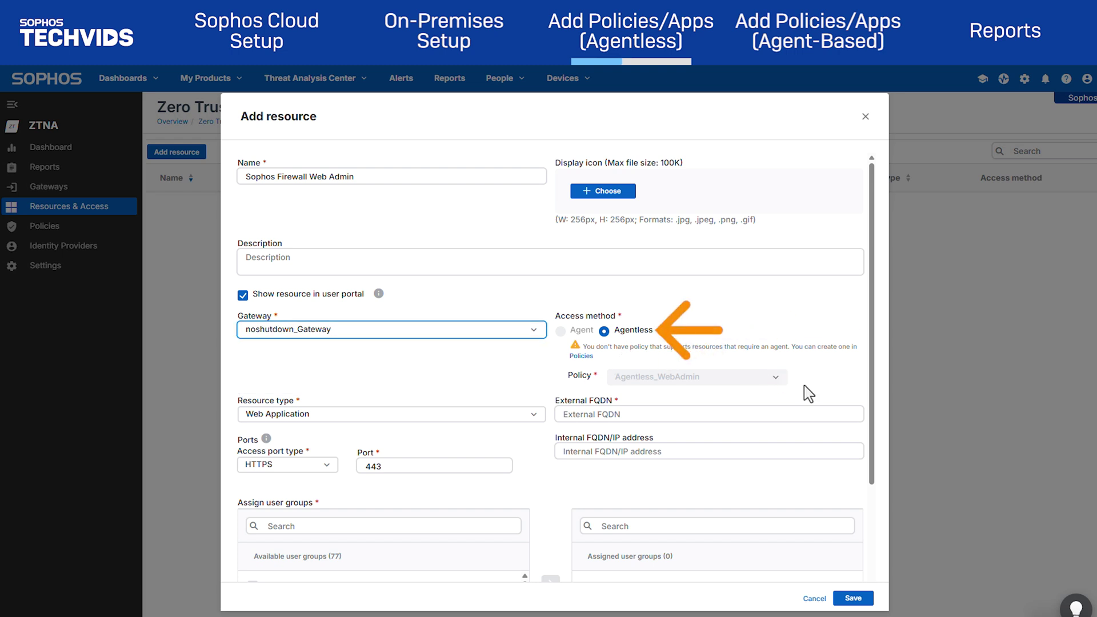
Set the resource type to Firewall Web Admin portal with external FQDN xg1.noshutdown.ca
scroll(808, 393, "down", 1)
left_click(521, 359)
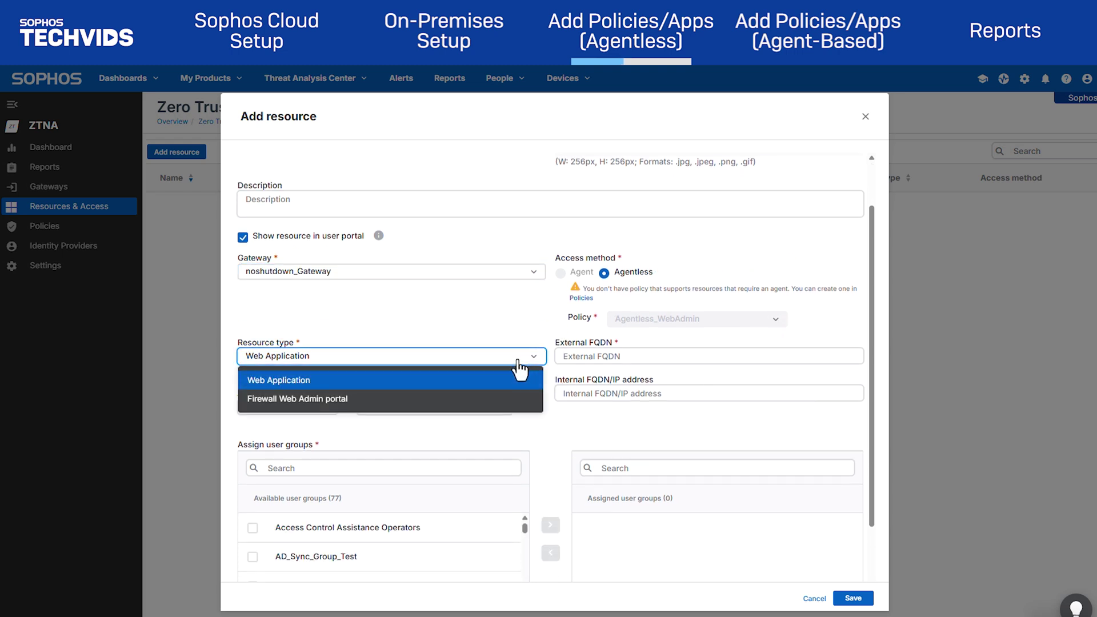
left_click(470, 400)
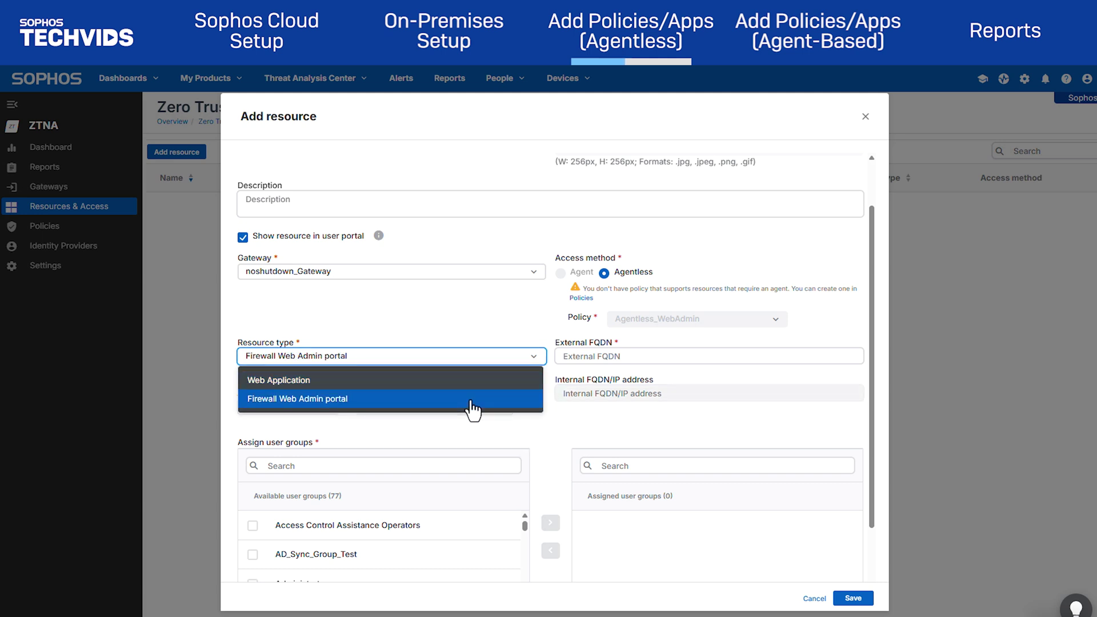
left_click(472, 410)
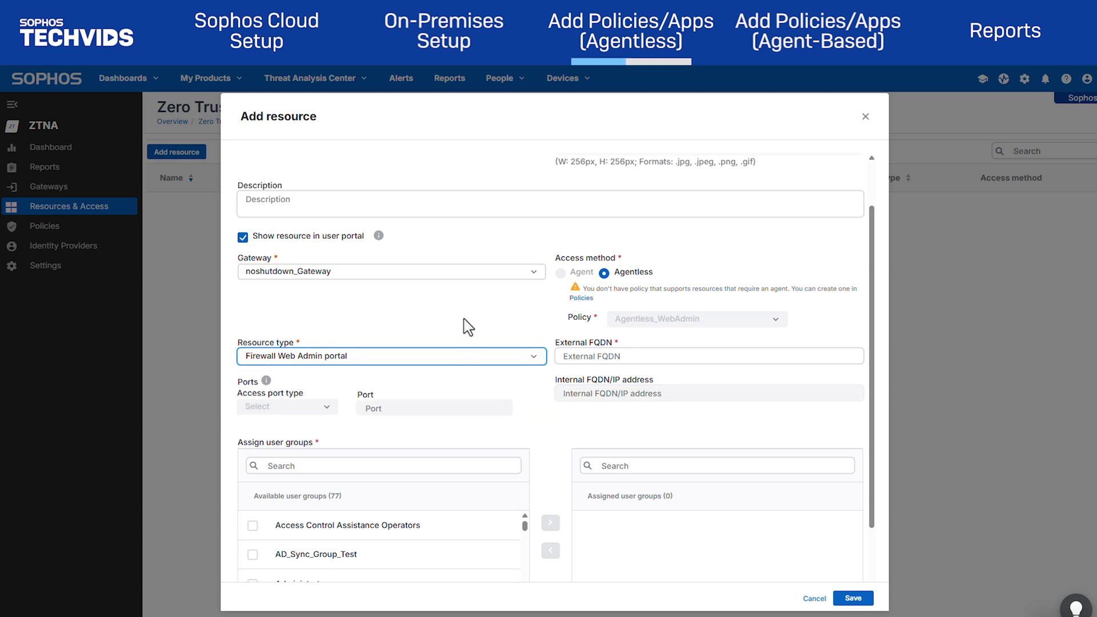
left_click(652, 357)
type("xg1.noshutdown.ca")
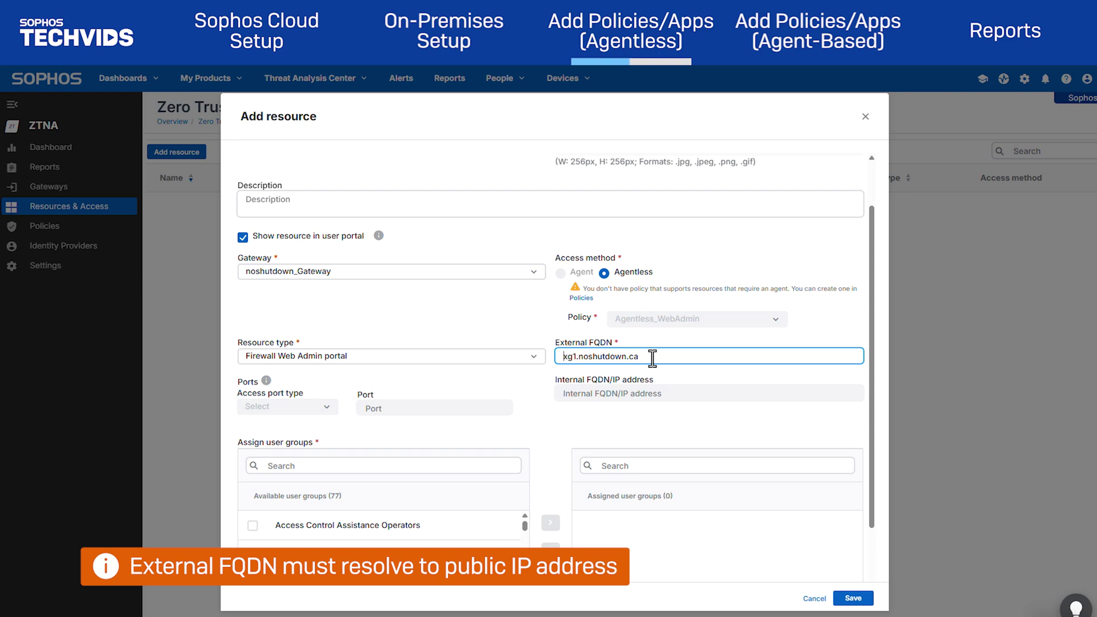
left_click(571, 416)
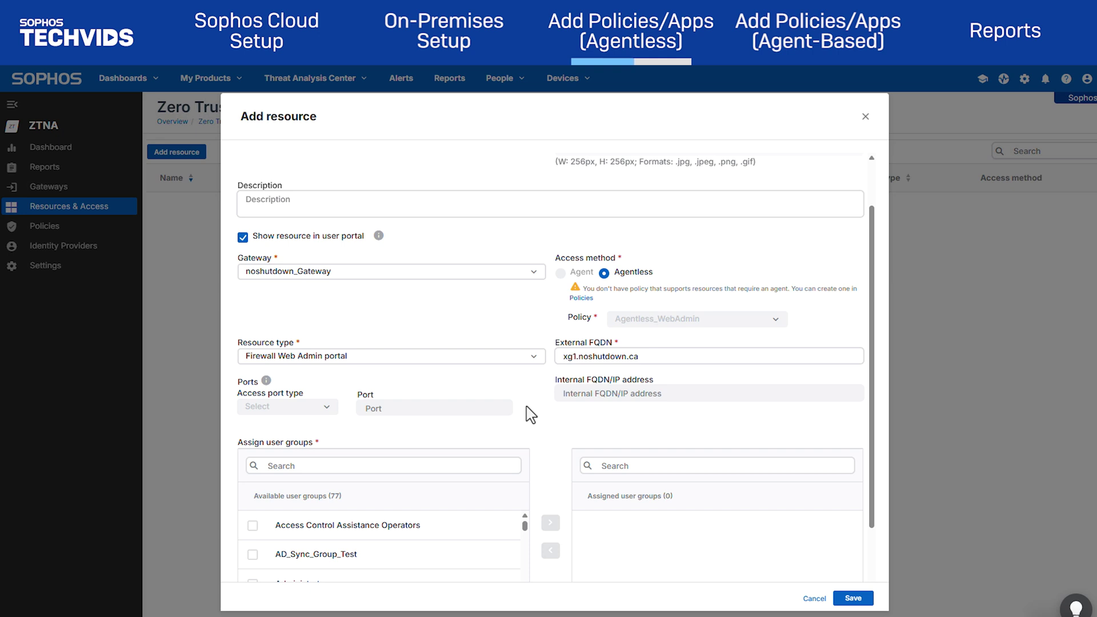
Assign AD_Sync_Group_Test and Administrators to Sophos Firewall Web Admin and save the resource
scroll(531, 415, "down", 1)
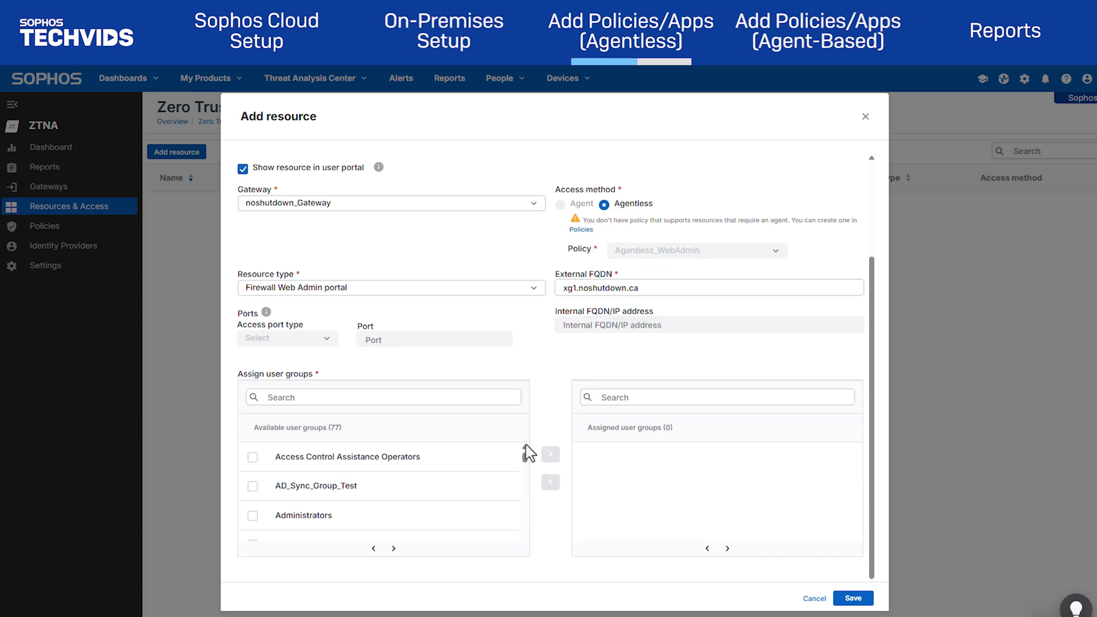
left_click(507, 488)
left_click(551, 455)
left_click(253, 516)
left_click(551, 455)
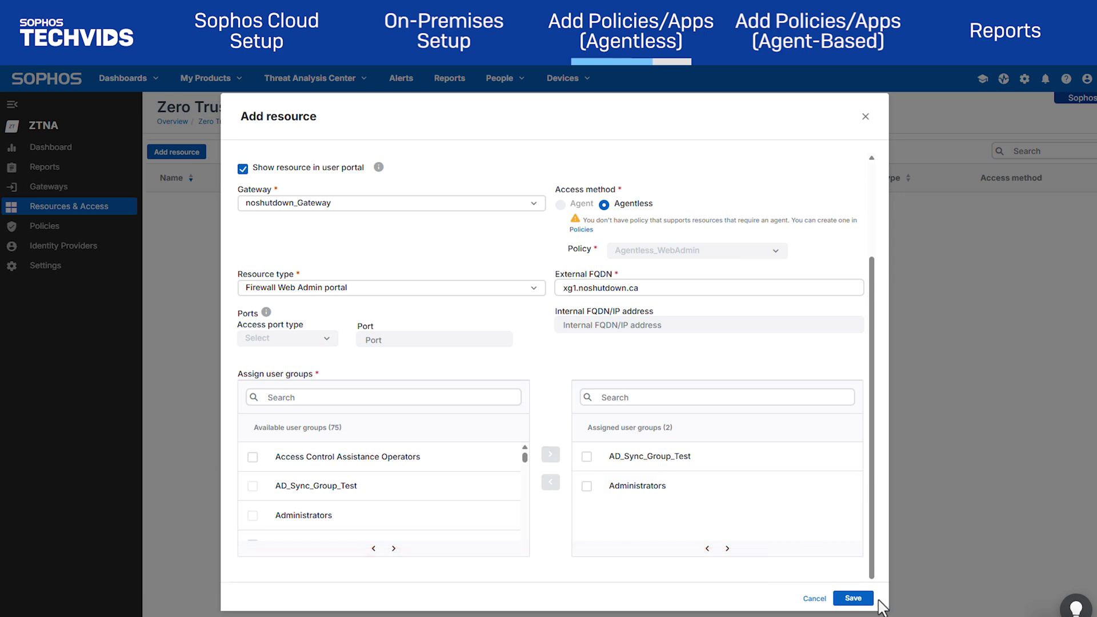
left_click(854, 599)
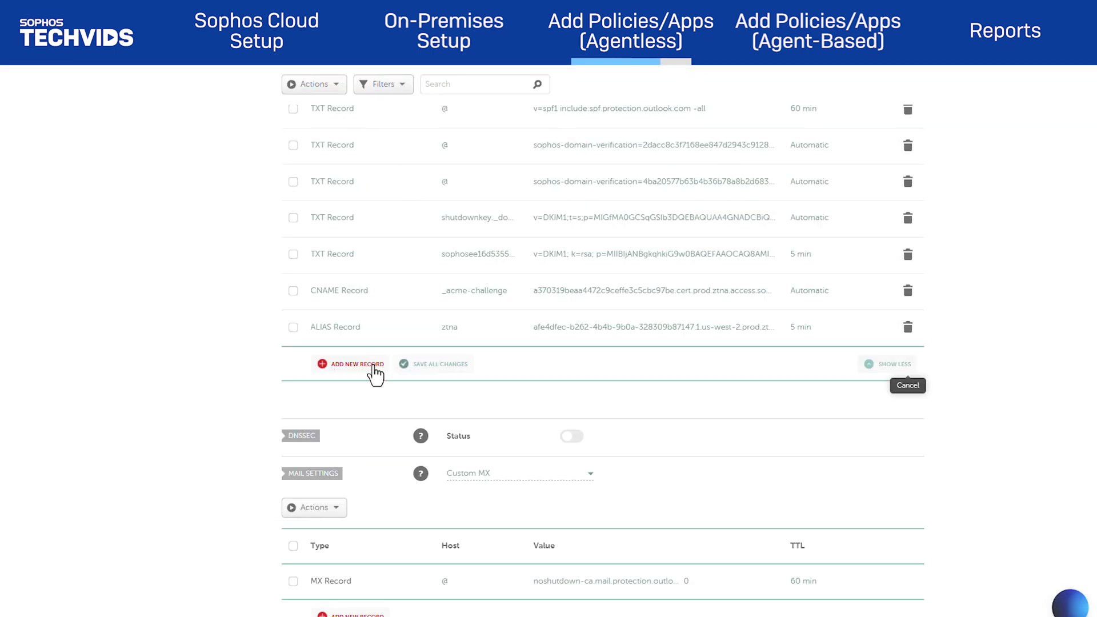
Add an ALIAS record for host xg1 targeting the pasted gateway ztna.access.sophos.com hostname
left_click(375, 365)
left_click(379, 319)
left_click(465, 249)
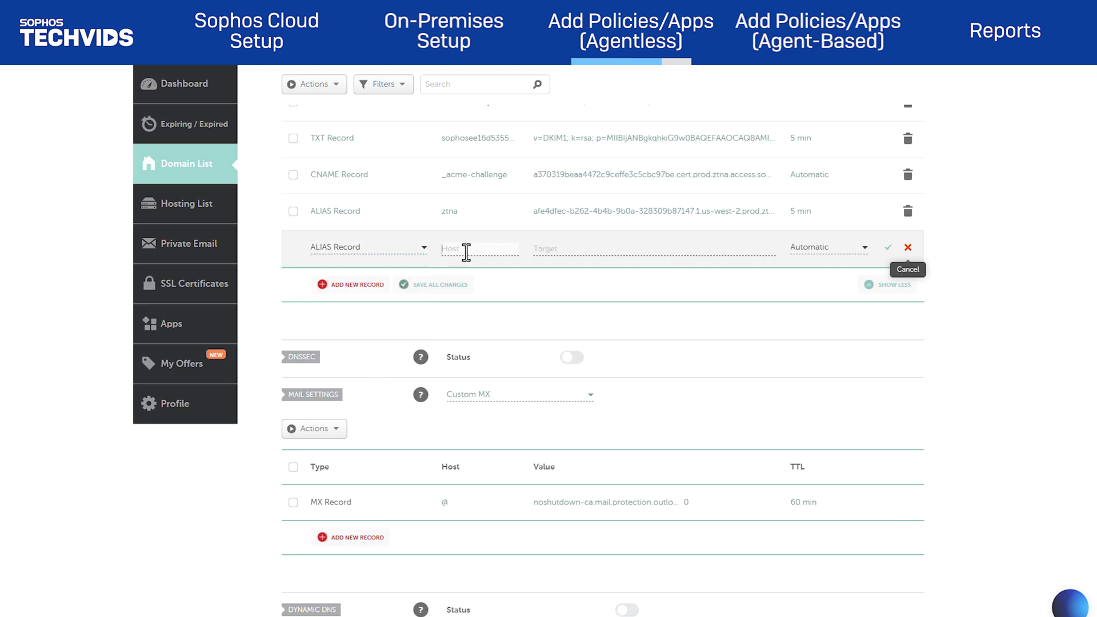
type("xg1")
key("Tab")
key("ctrl+v")
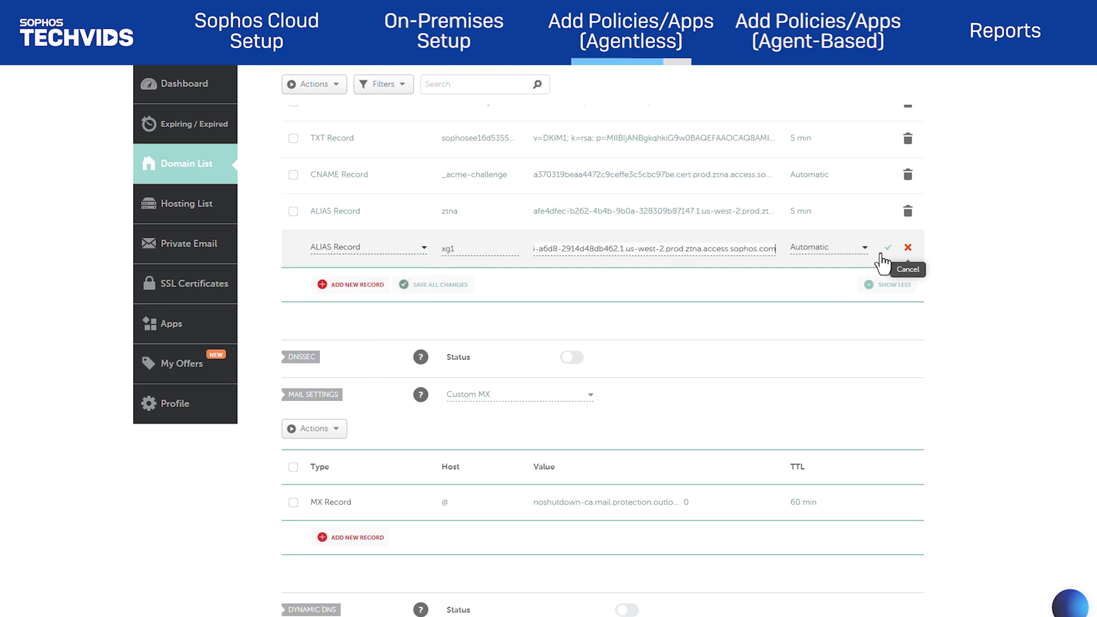
left_click(887, 251)
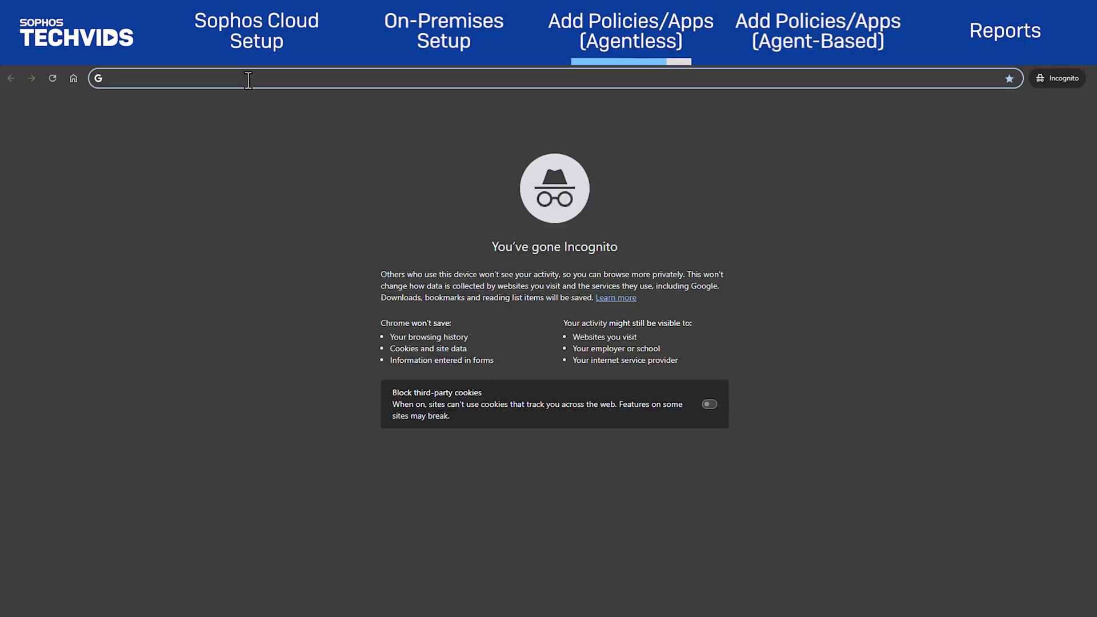
Load the ztna.noshutdown.ca portal and enter the Microsoft account e-mail
type("ztna.noshutdown.ca")
key("Return")
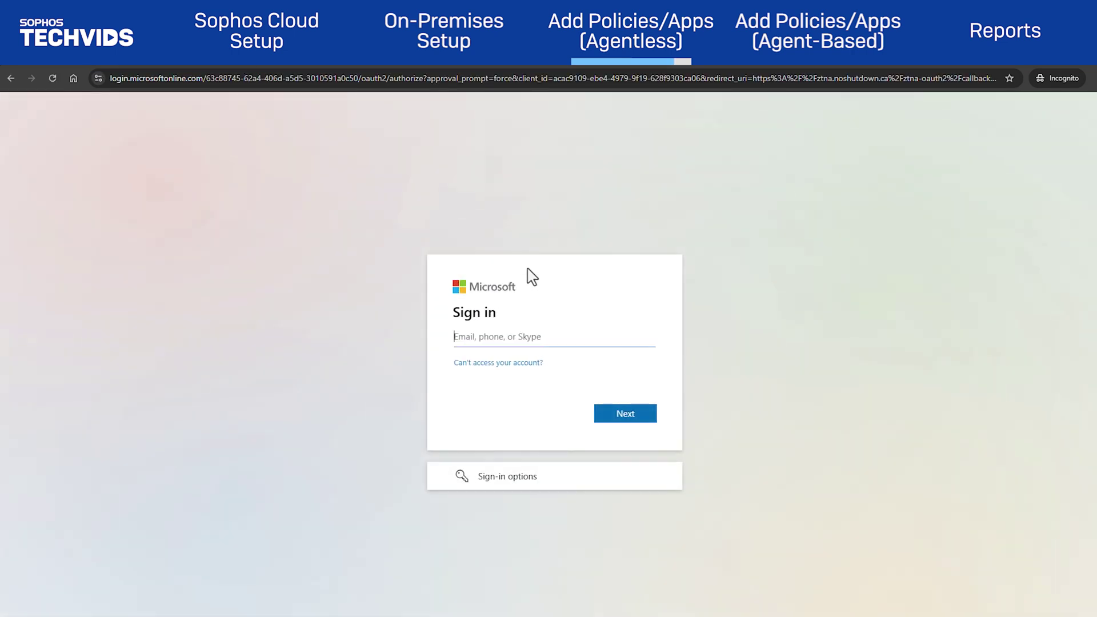
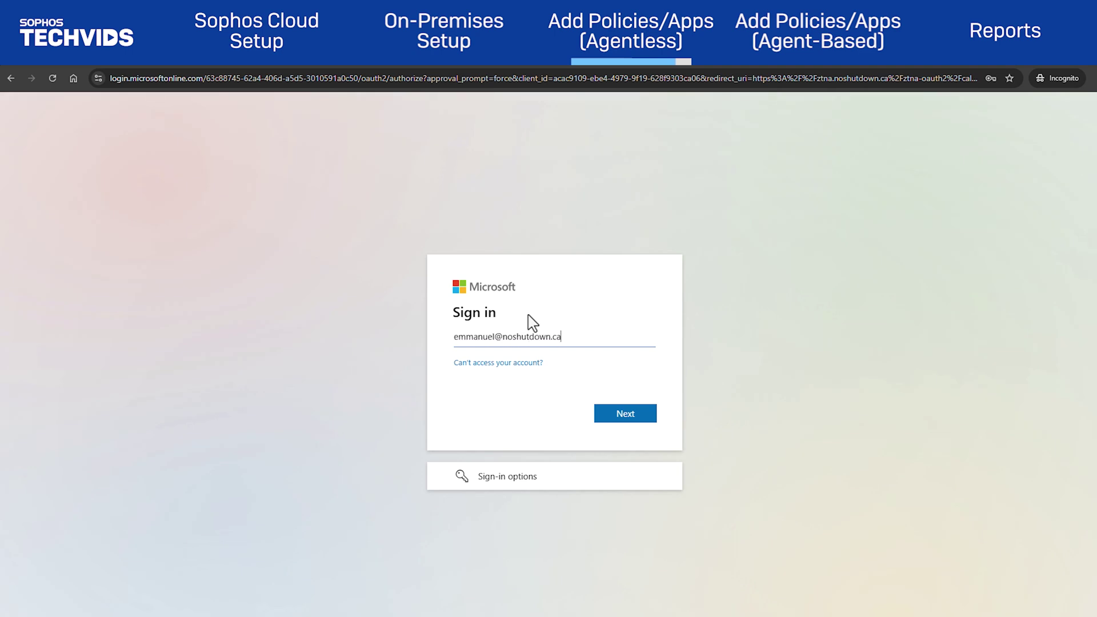
left_click(609, 420)
Enter the account password, stay signed in, and launch the Sophos Firewall Web Admin app
key("ctrl+v")
left_click(627, 436)
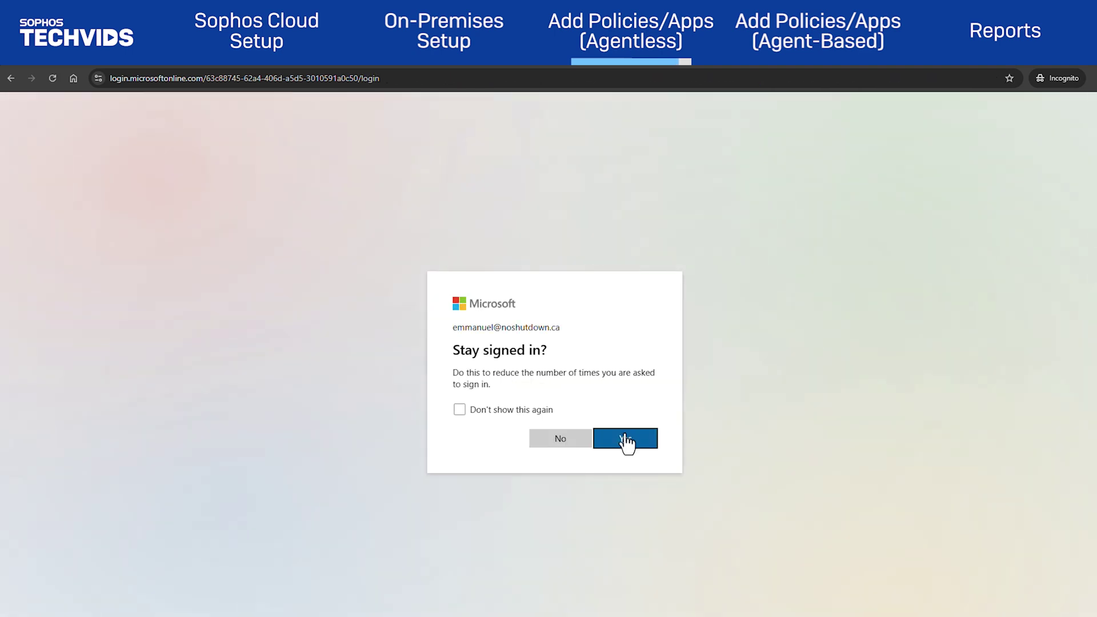
left_click(627, 440)
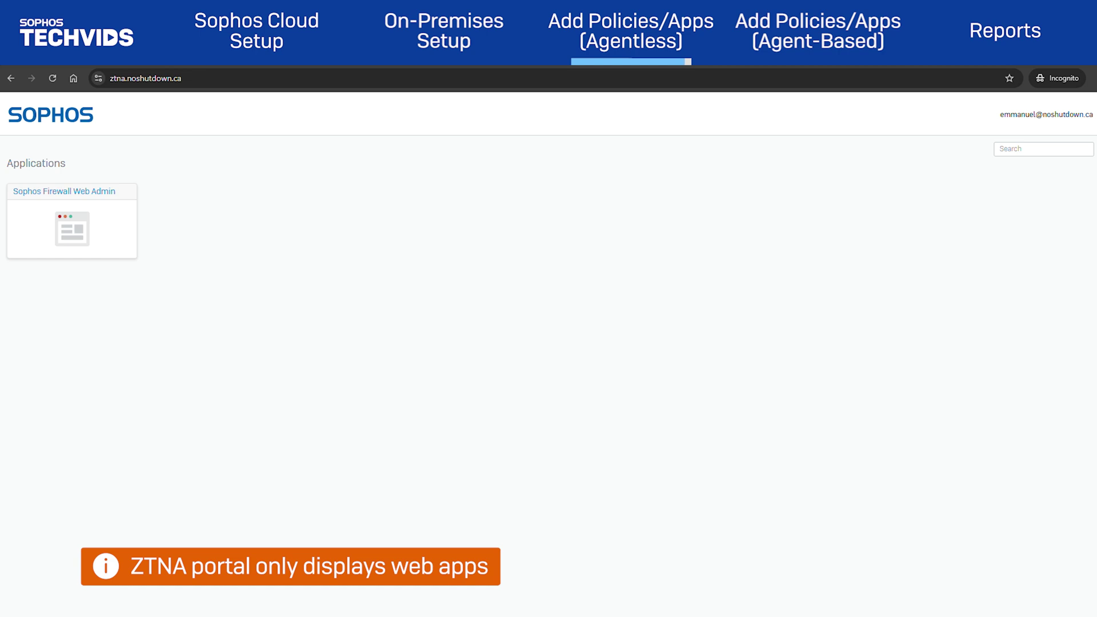
left_click(105, 195)
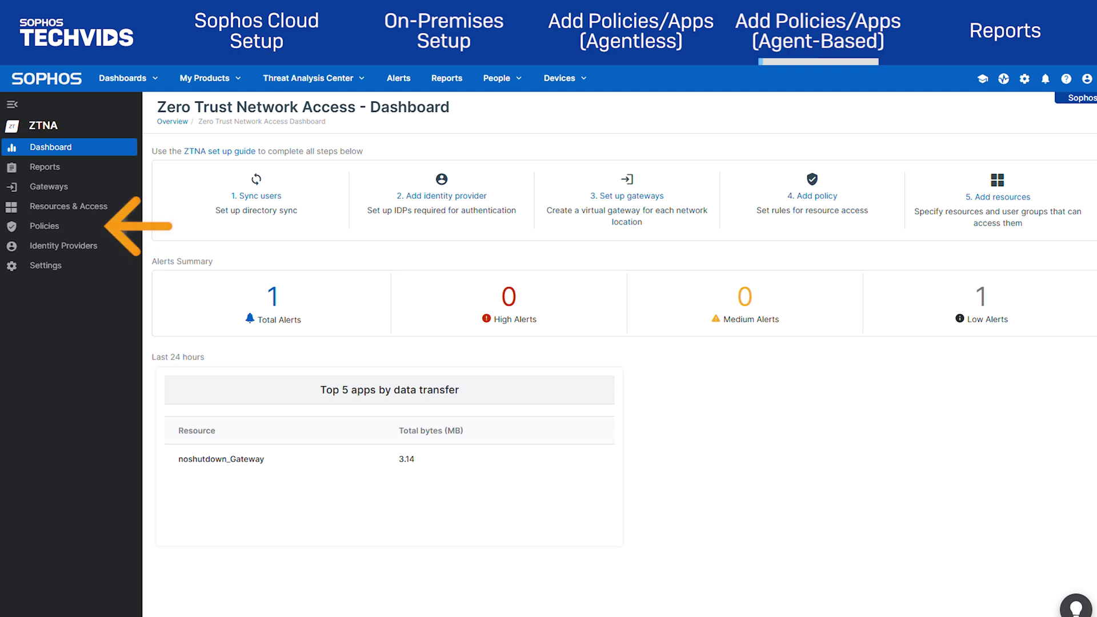
Add a new agent-based ZTNA policy named Agent_Policy and save it
left_click(94, 228)
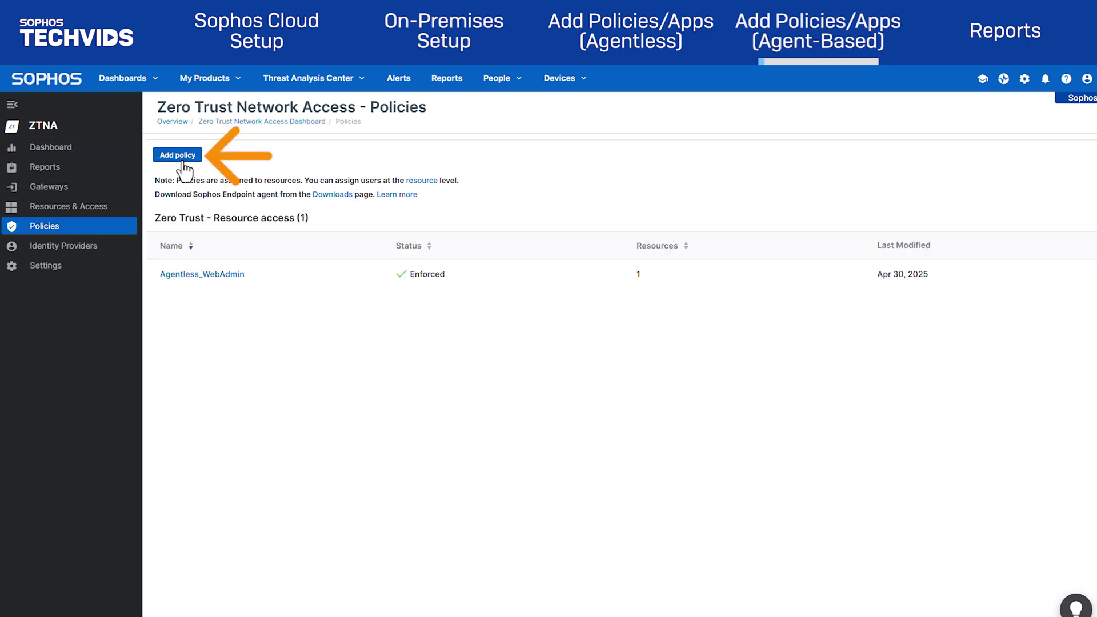
left_click(179, 157)
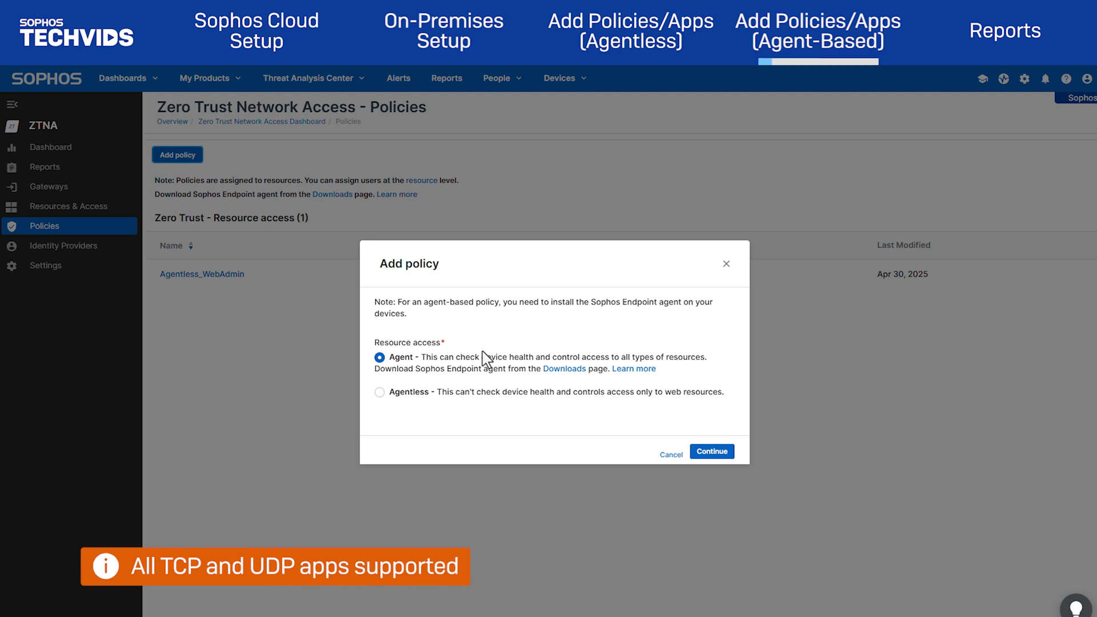
left_click(709, 453)
left_click(334, 150)
type("Agent_Policy")
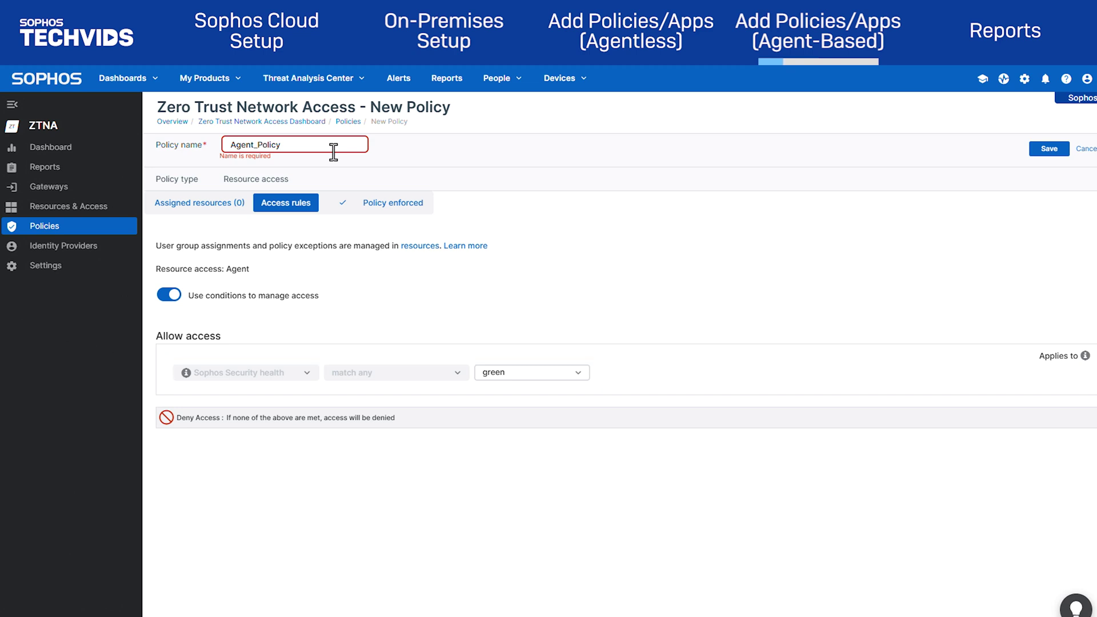
left_click(1049, 149)
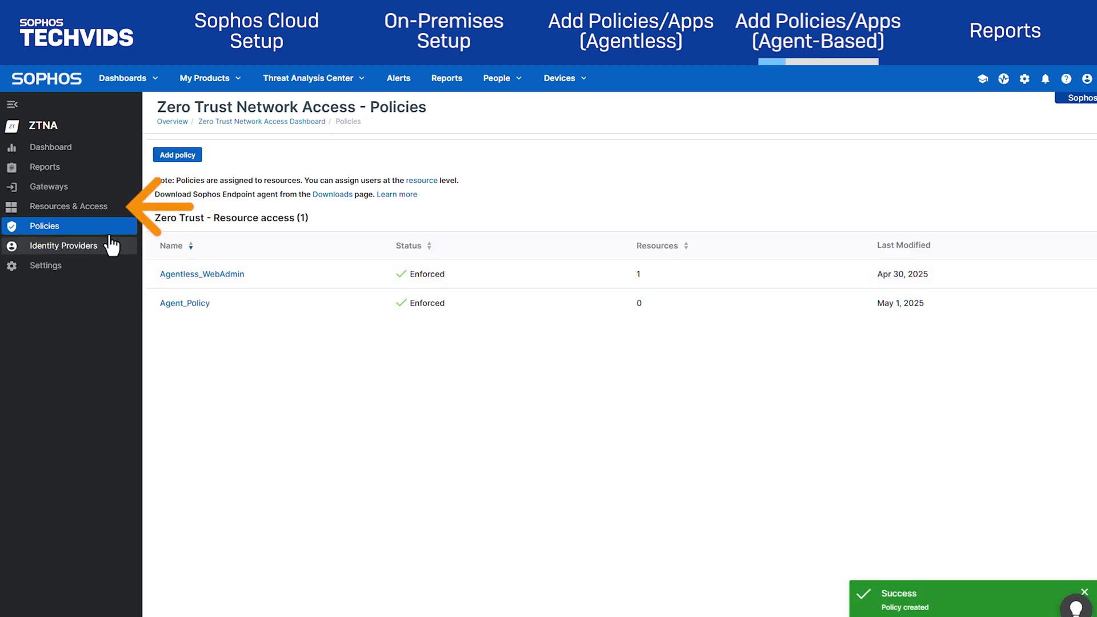
Start a new resource named RDP on noshutdown_Gateway with resource type RDP
left_click(79, 209)
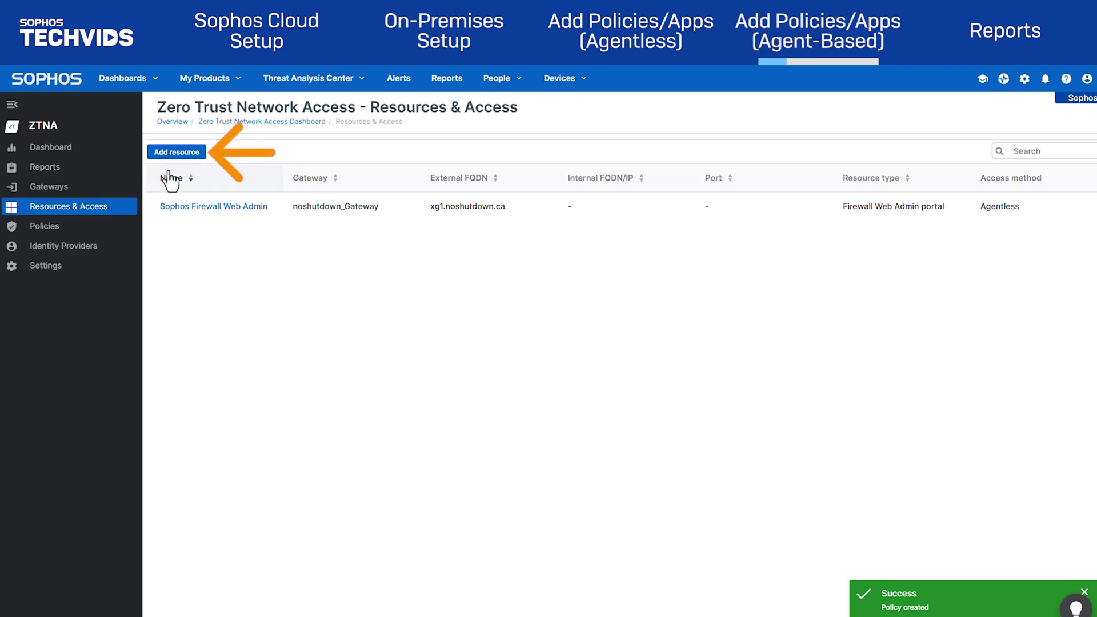
left_click(174, 152)
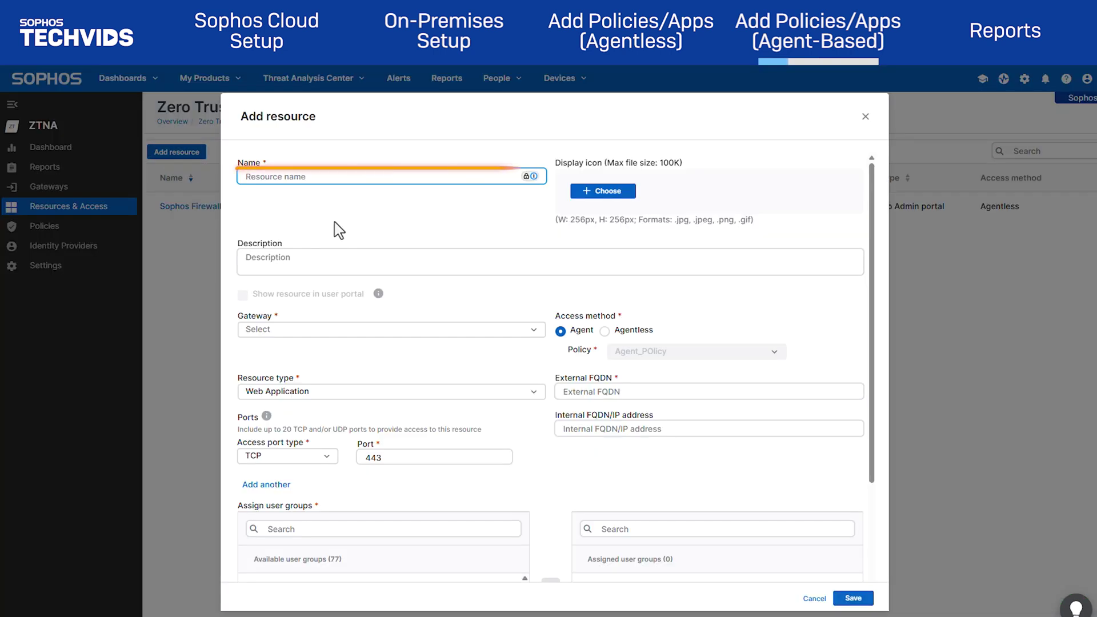
left_click(357, 177)
type("RDP")
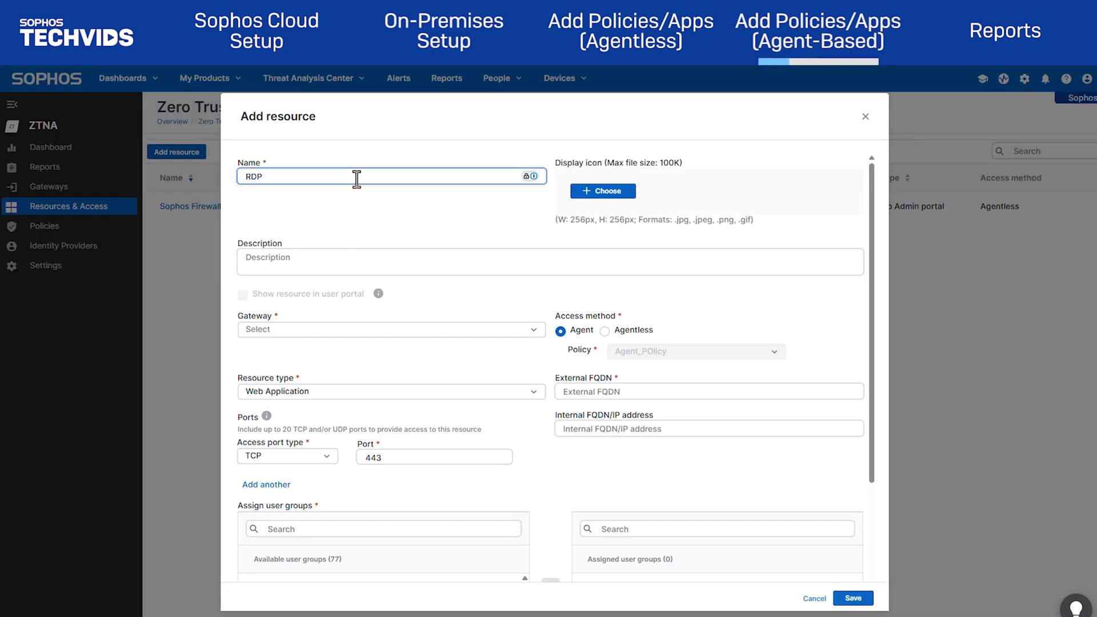
left_click(519, 332)
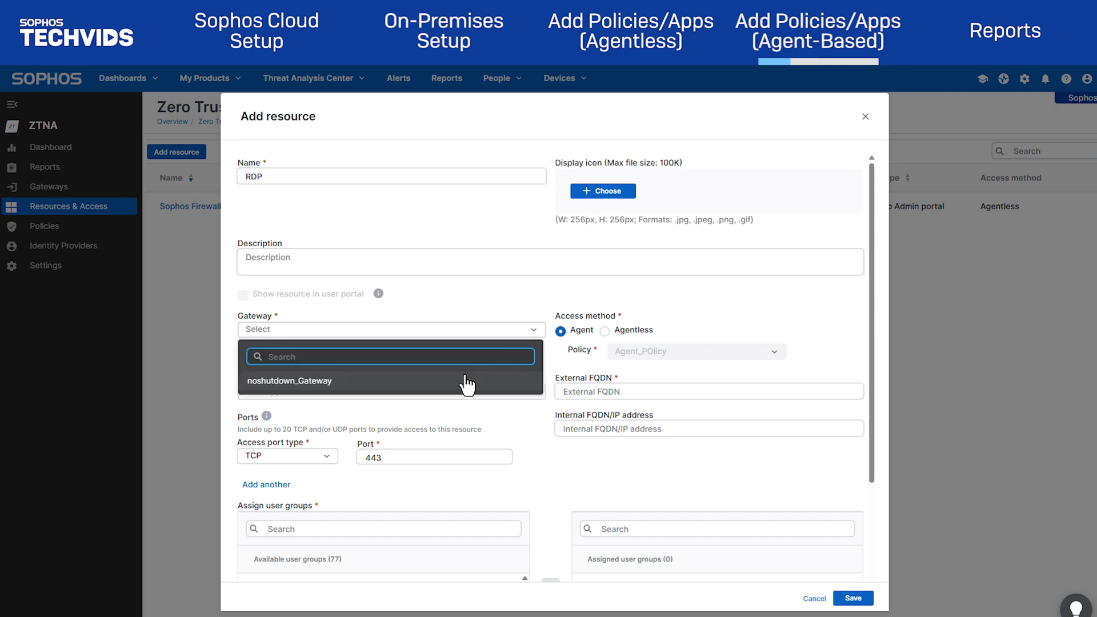
left_click(466, 382)
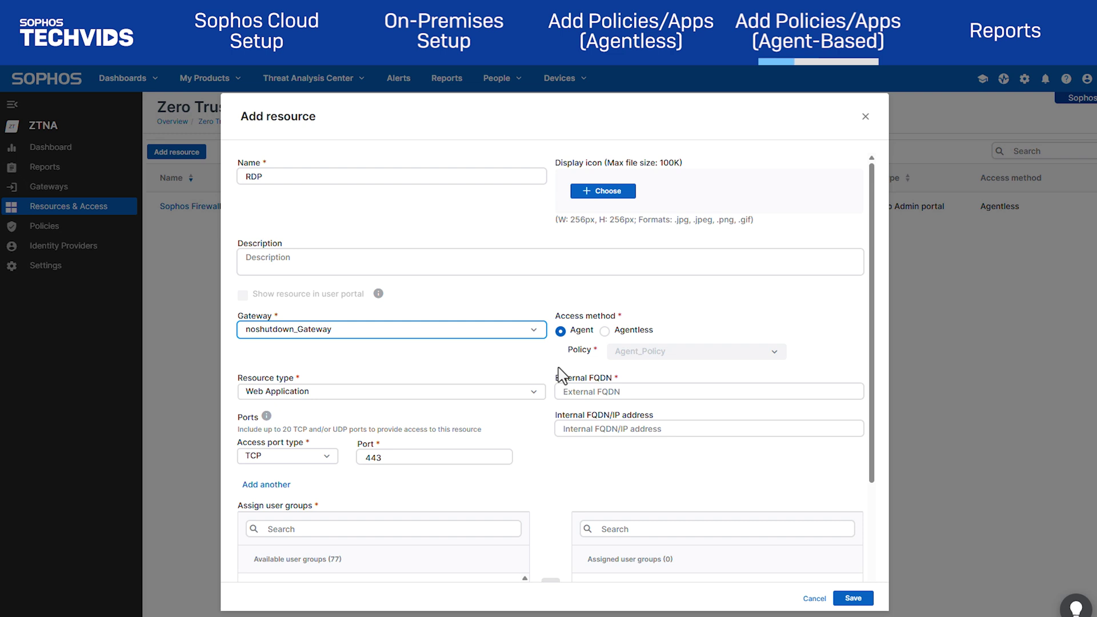
left_click(445, 396)
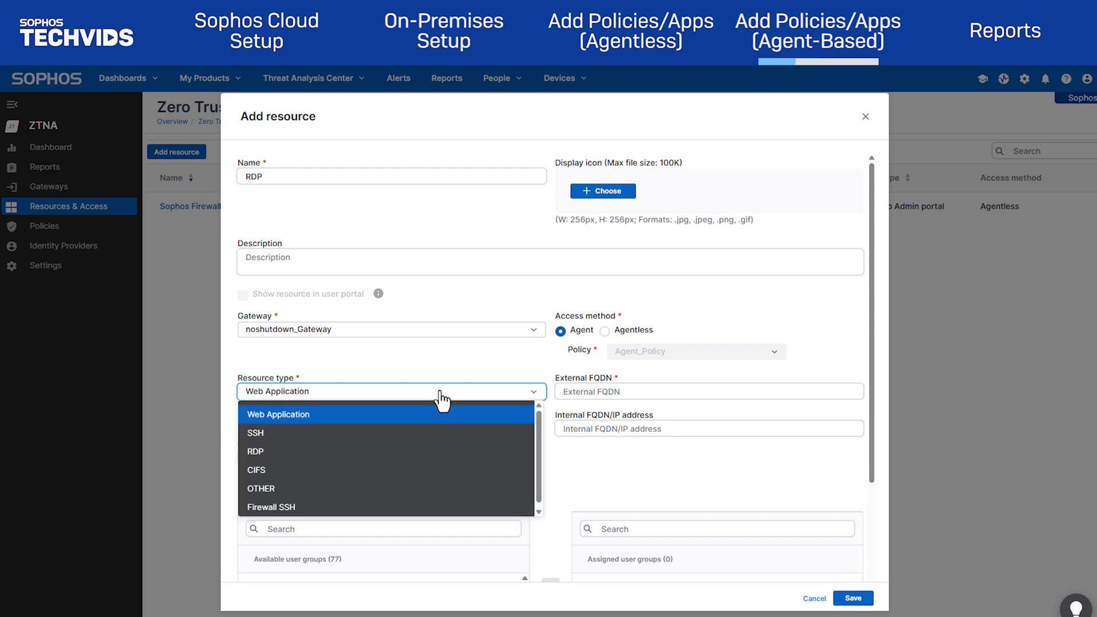
left_click(435, 453)
Set external FQDN rdp.noshutdown.ca and internal address 192.168.15.10
left_click(612, 392)
type("rdp.noshutdown.ca")
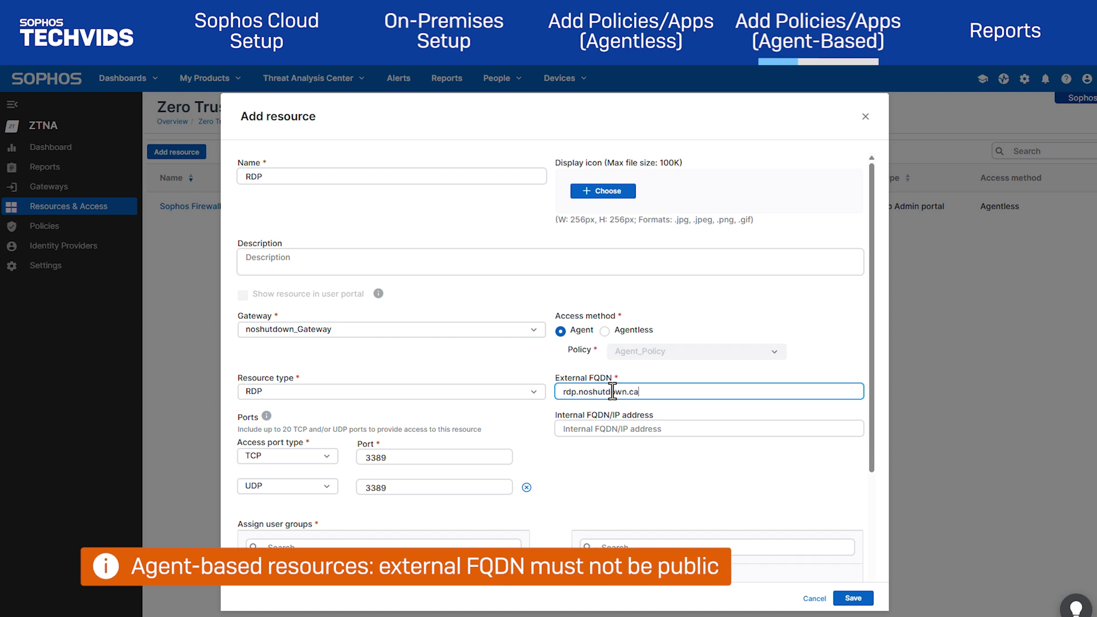
key("Tab")
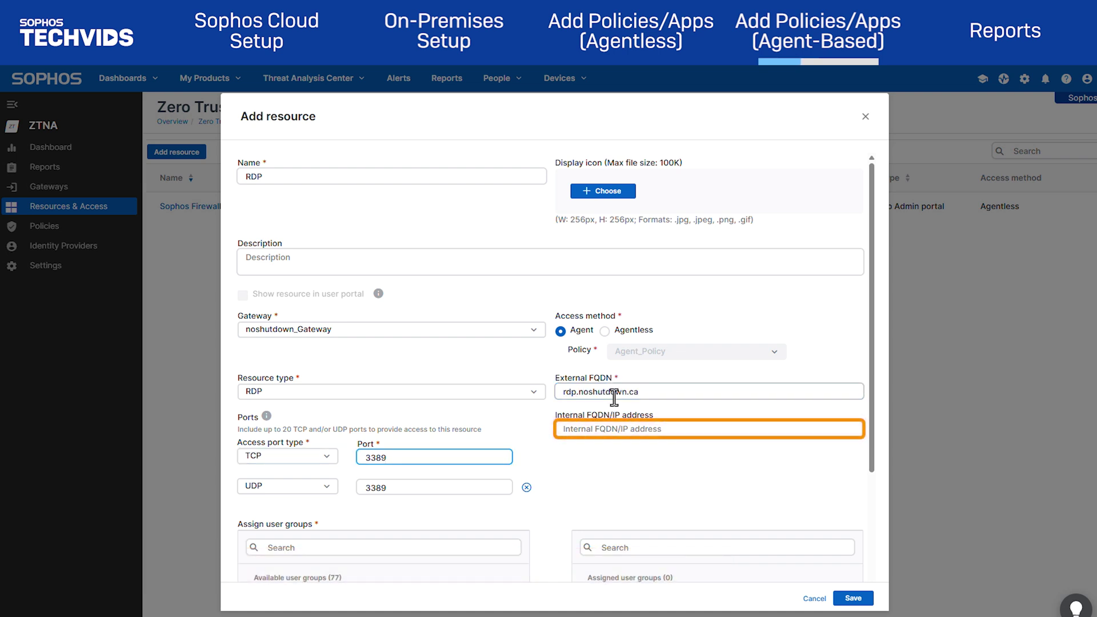
left_click(618, 433)
type("192.168.15.10")
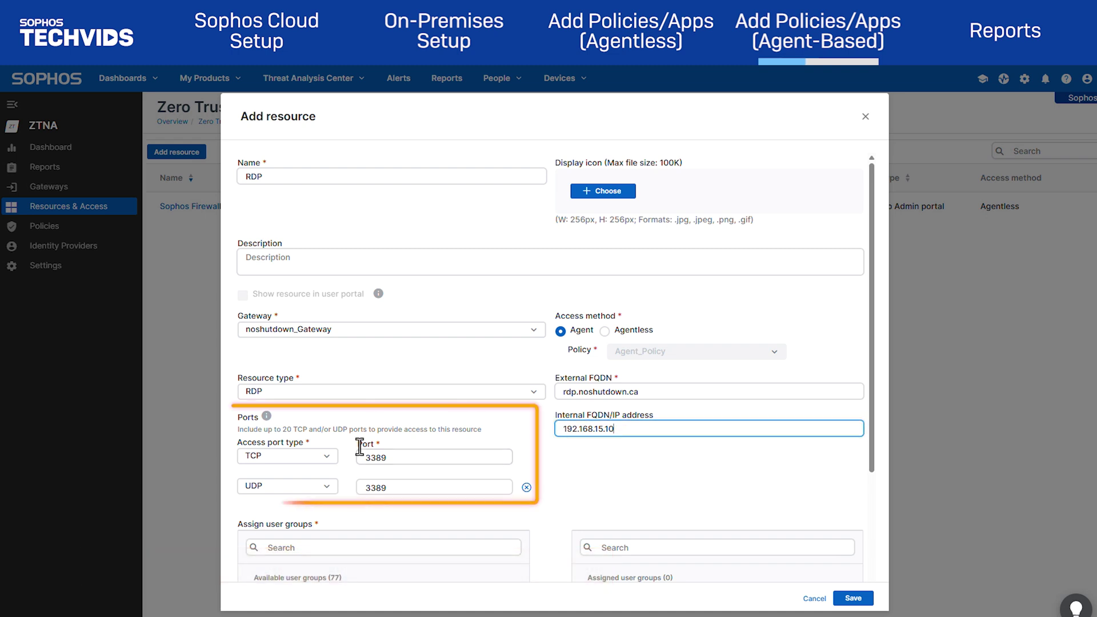
Assign the ZTNA Group to the RDP resource and save it
scroll(563, 448, "down", 3)
left_click(436, 433)
type("ztna")
left_click(306, 492)
left_click(550, 489)
scroll(846, 557, "down", 1)
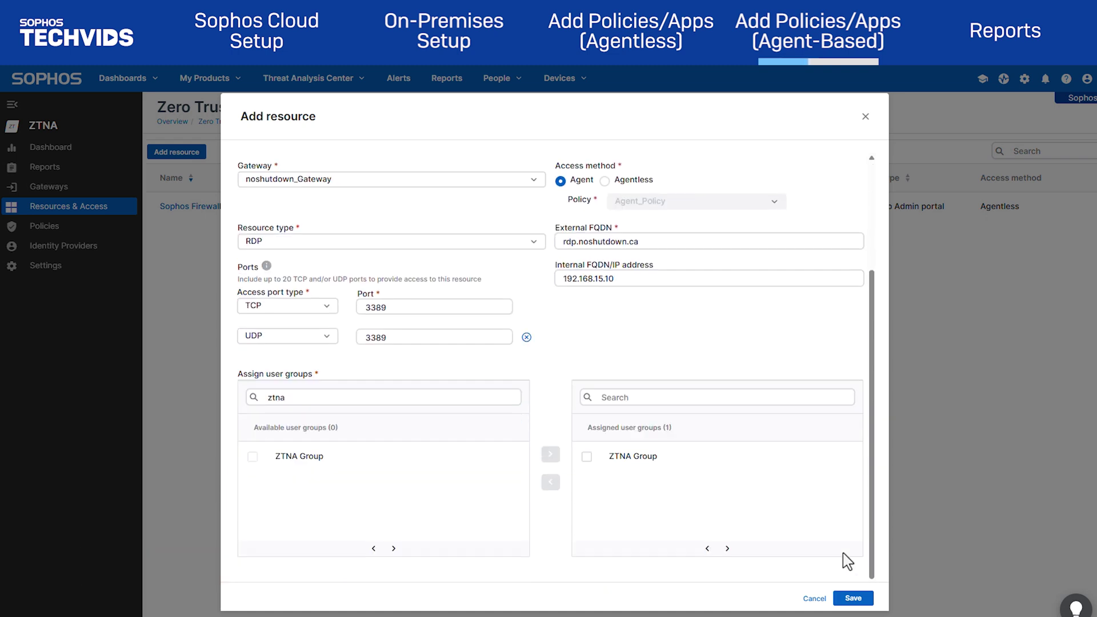
left_click(853, 600)
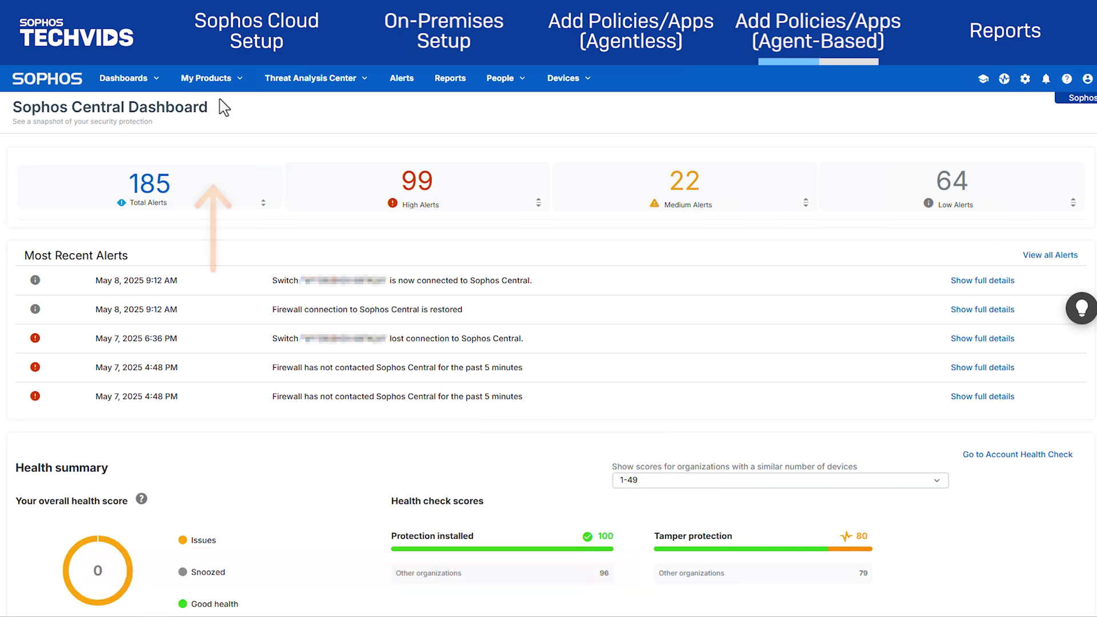
left_click(194, 78)
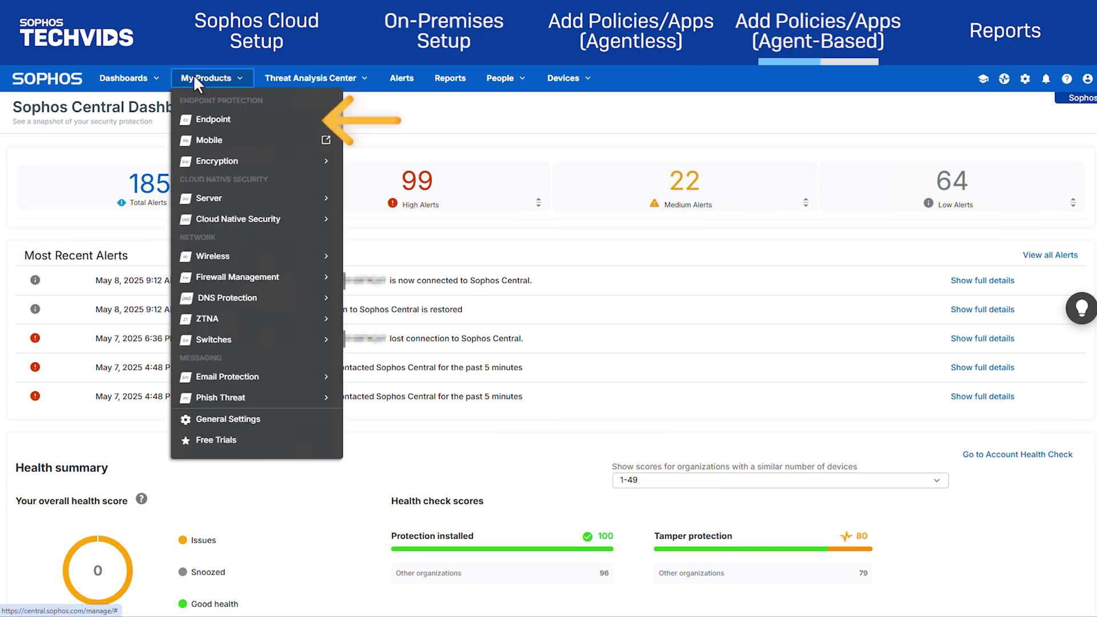
mouse_move(237, 123)
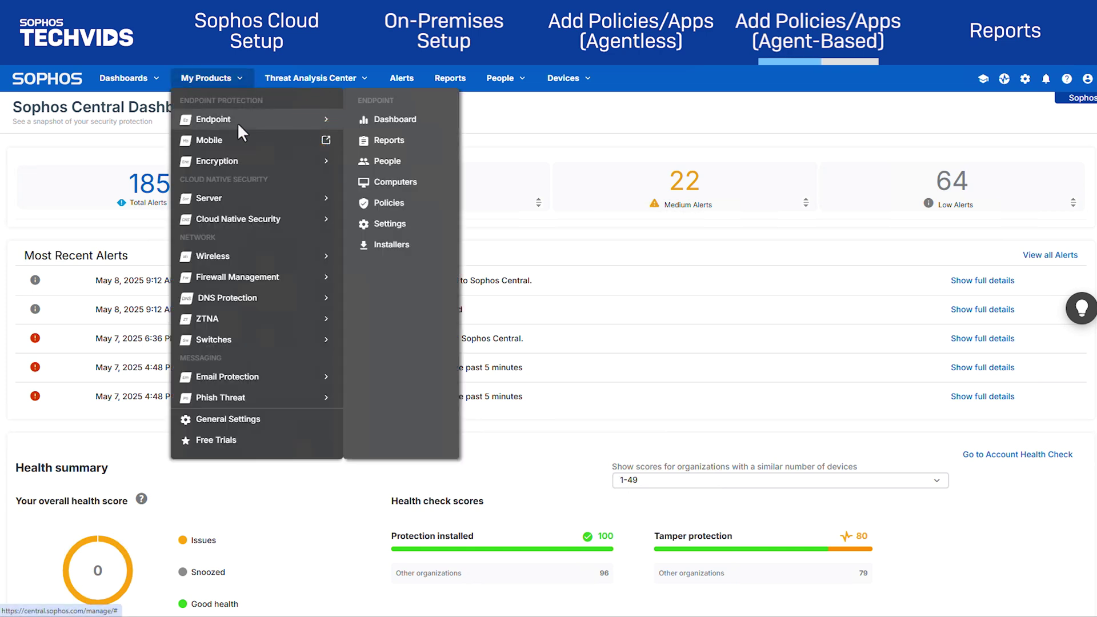
left_click(397, 181)
left_click(167, 271)
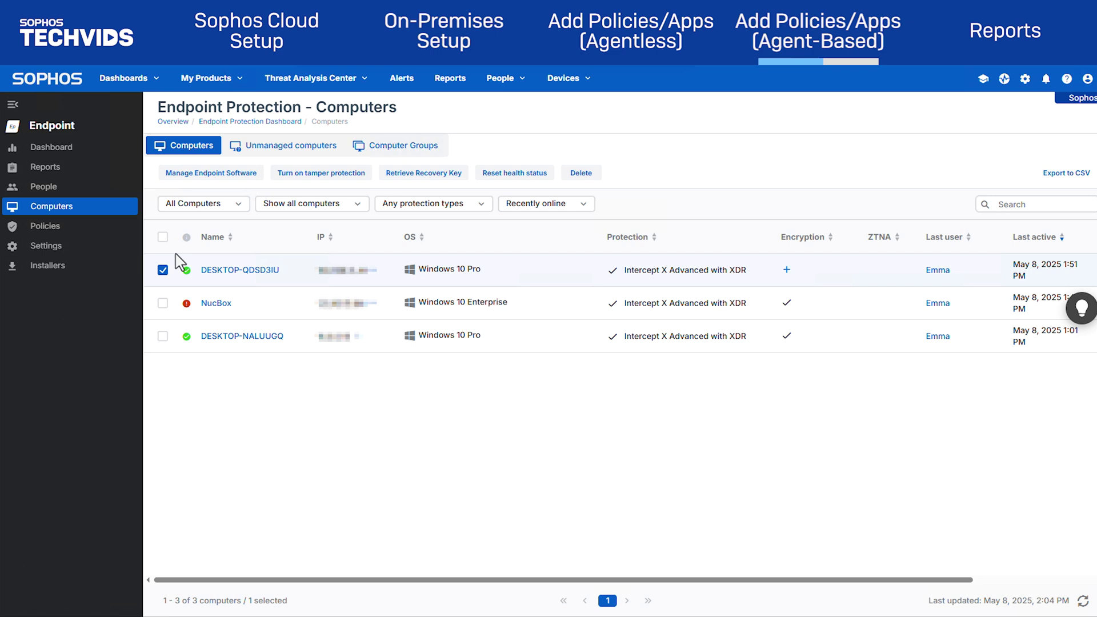
left_click(231, 174)
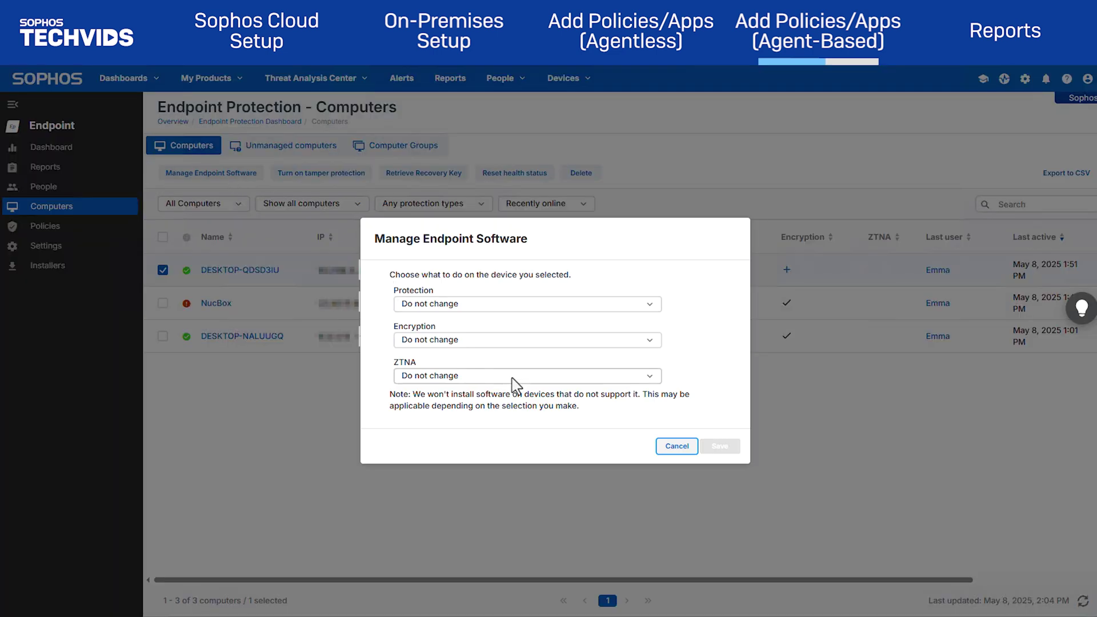
left_click(511, 378)
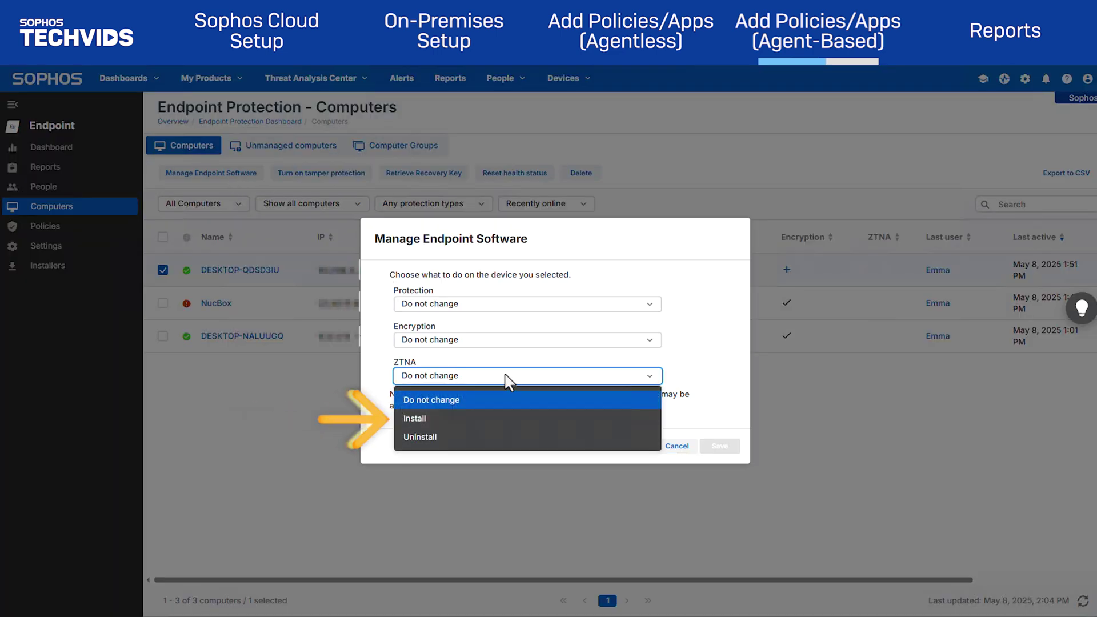
left_click(509, 419)
left_click(718, 446)
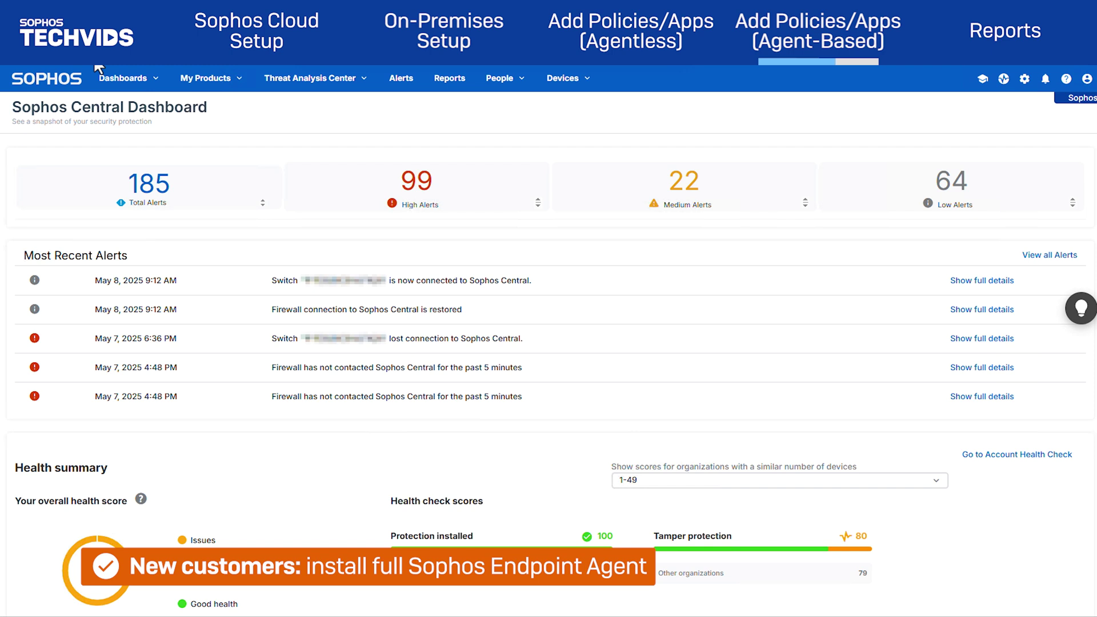
Download the complete Windows installer (SophosSetup.exe) from the Endpoint installers page
left_click(210, 78)
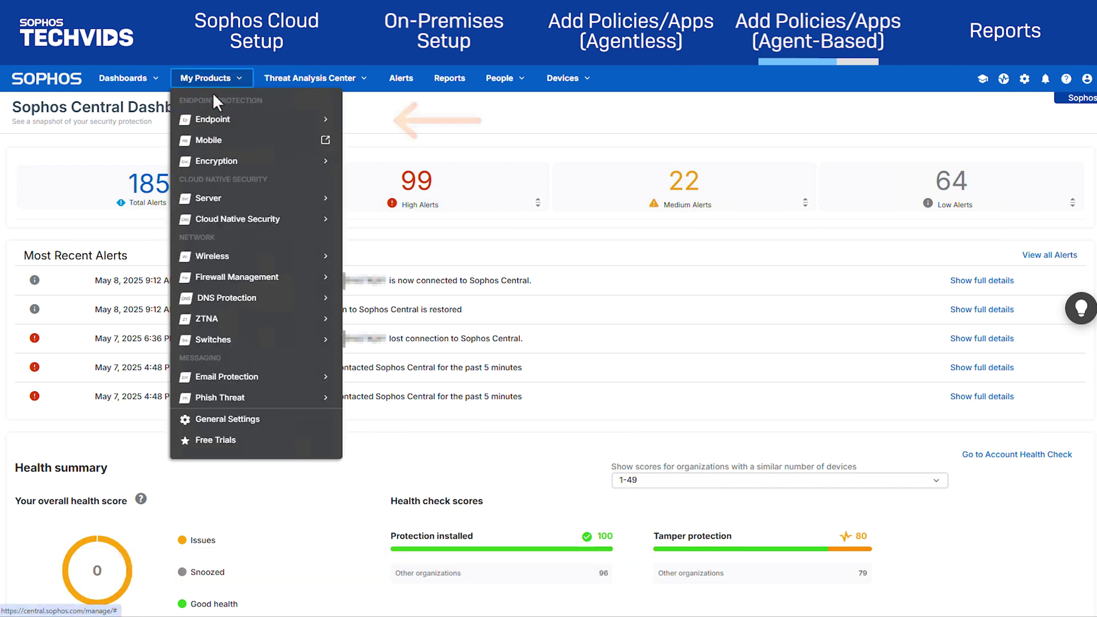
mouse_move(225, 118)
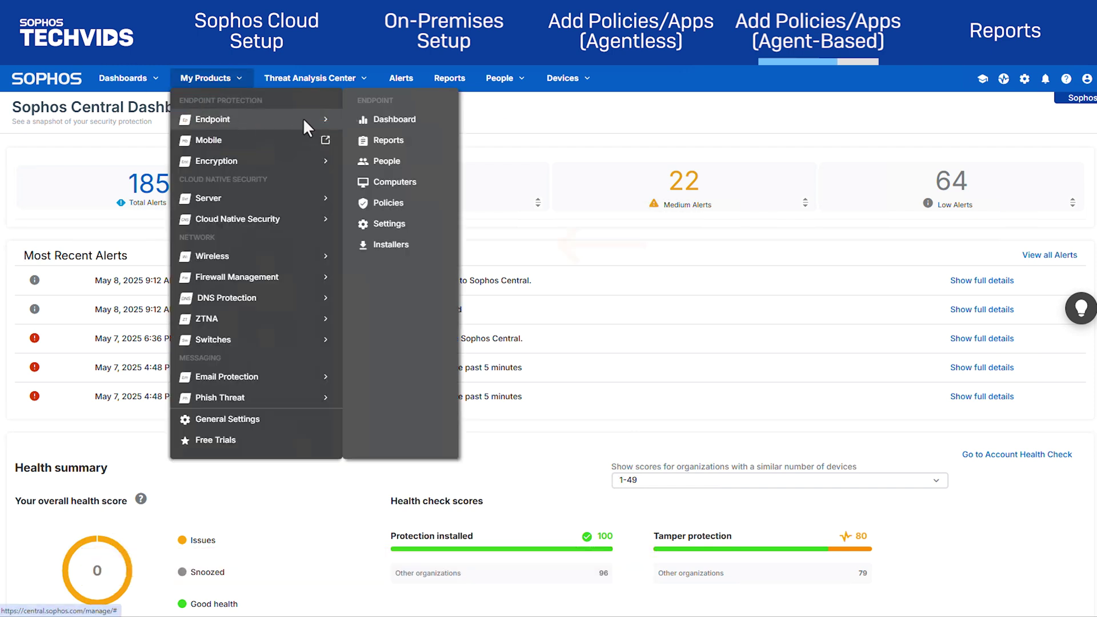
left_click(412, 253)
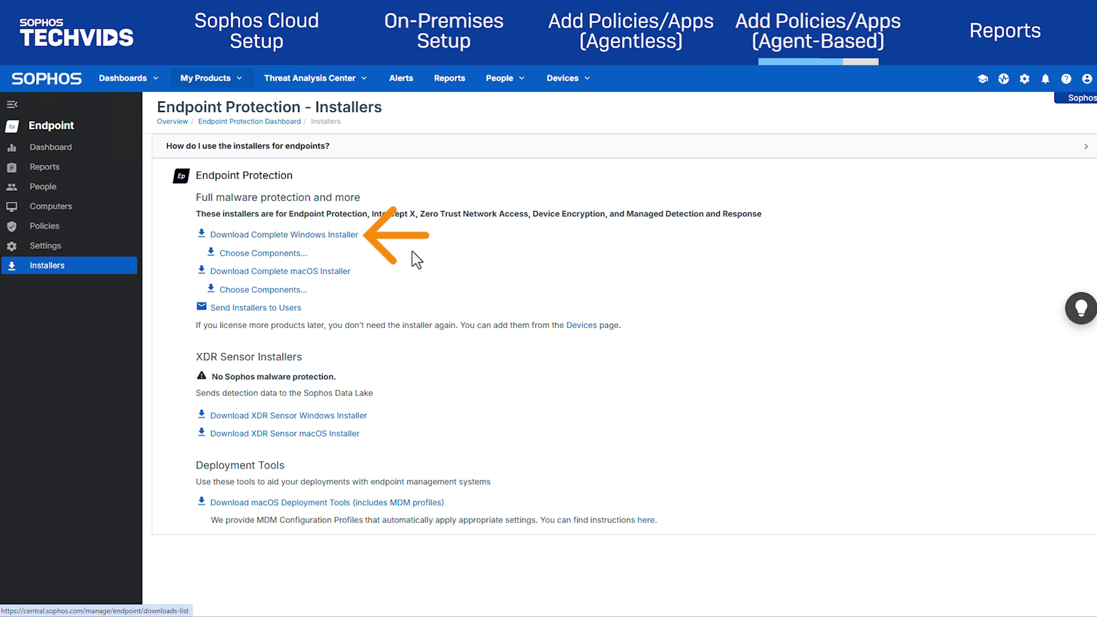
left_click(335, 239)
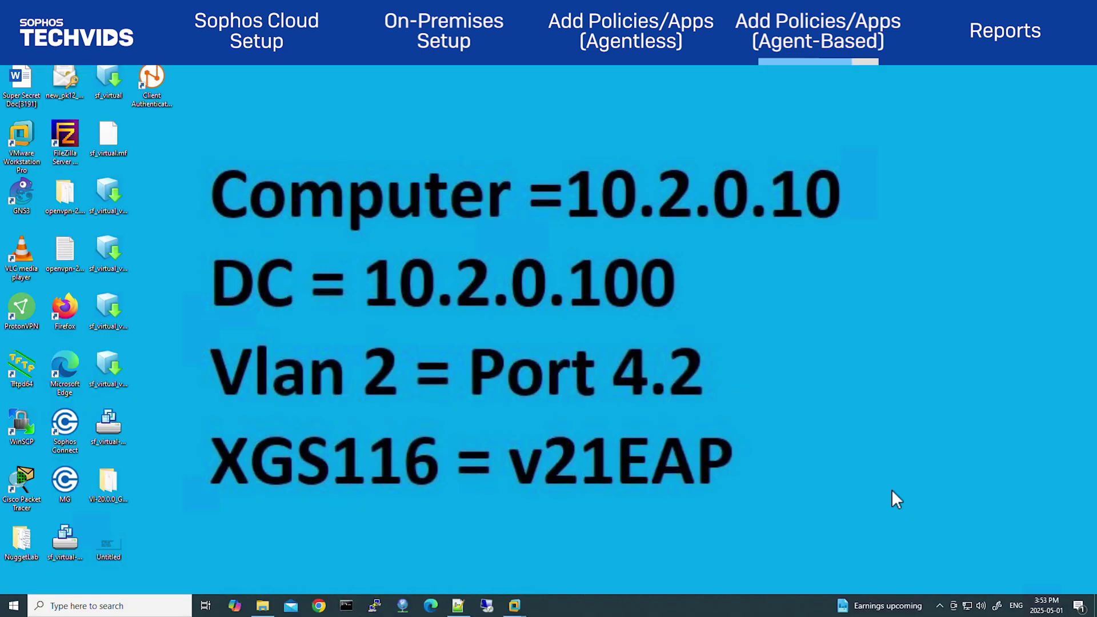
Check the Sophos Endpoint status window from the system tray to confirm ZTNA is configured
left_click(940, 606)
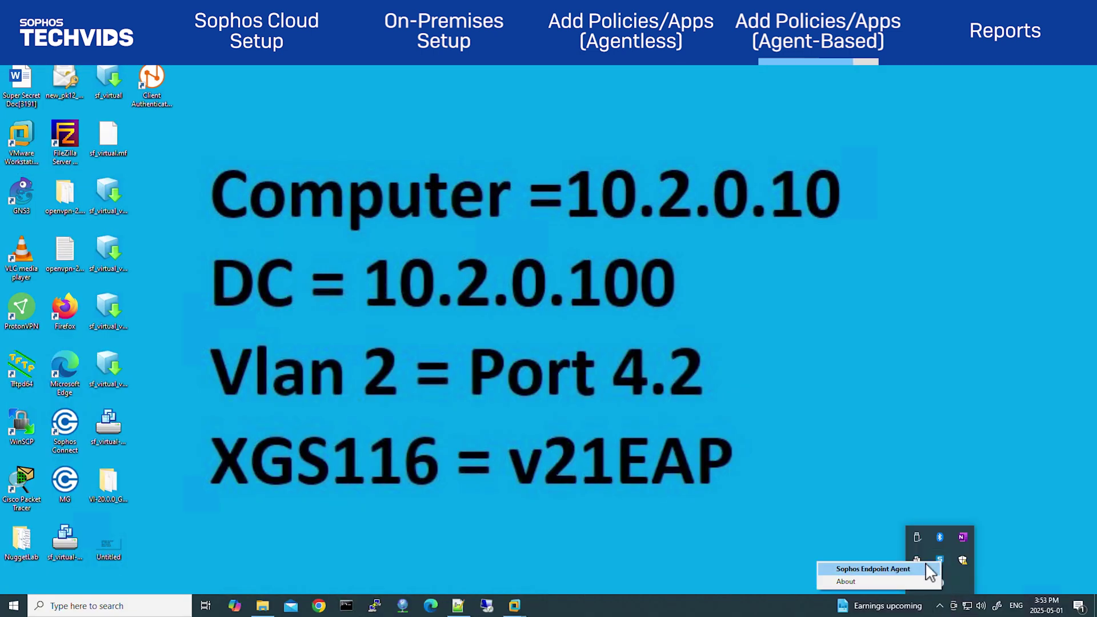
left_click(930, 562)
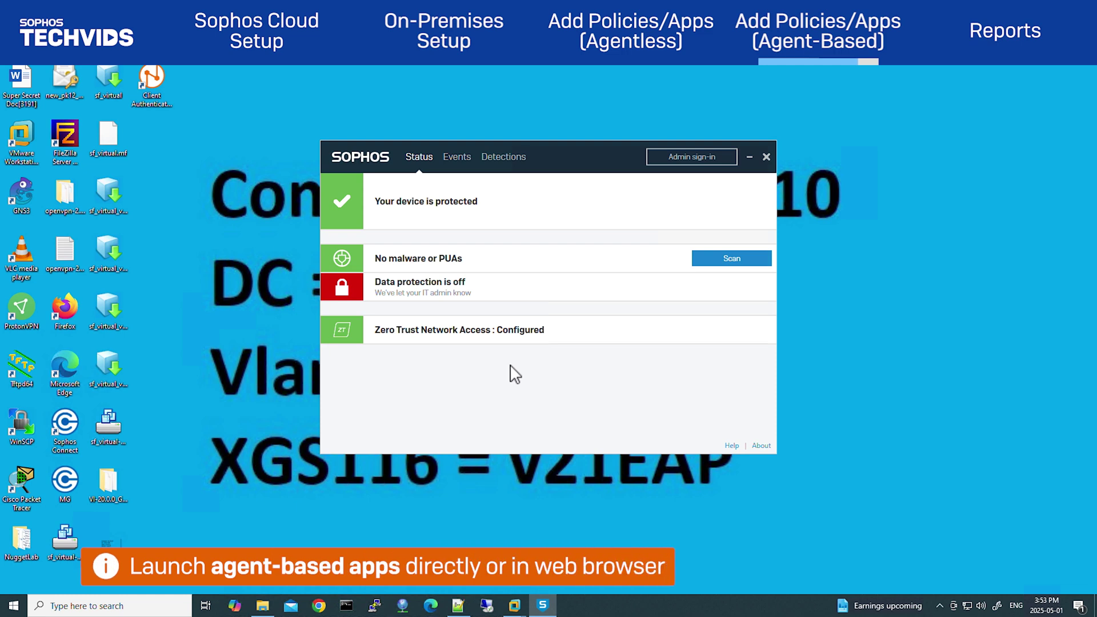
left_click(766, 156)
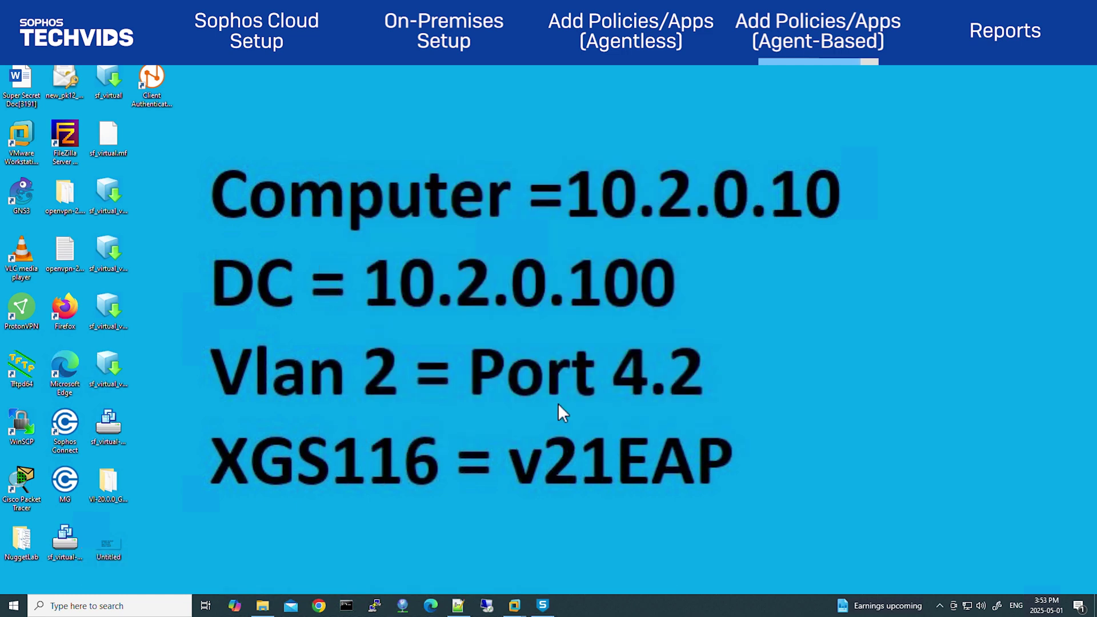
Attempt a Remote Desktop connection to rdp.noshutdown.ca and dismiss the resulting error
left_click(487, 606)
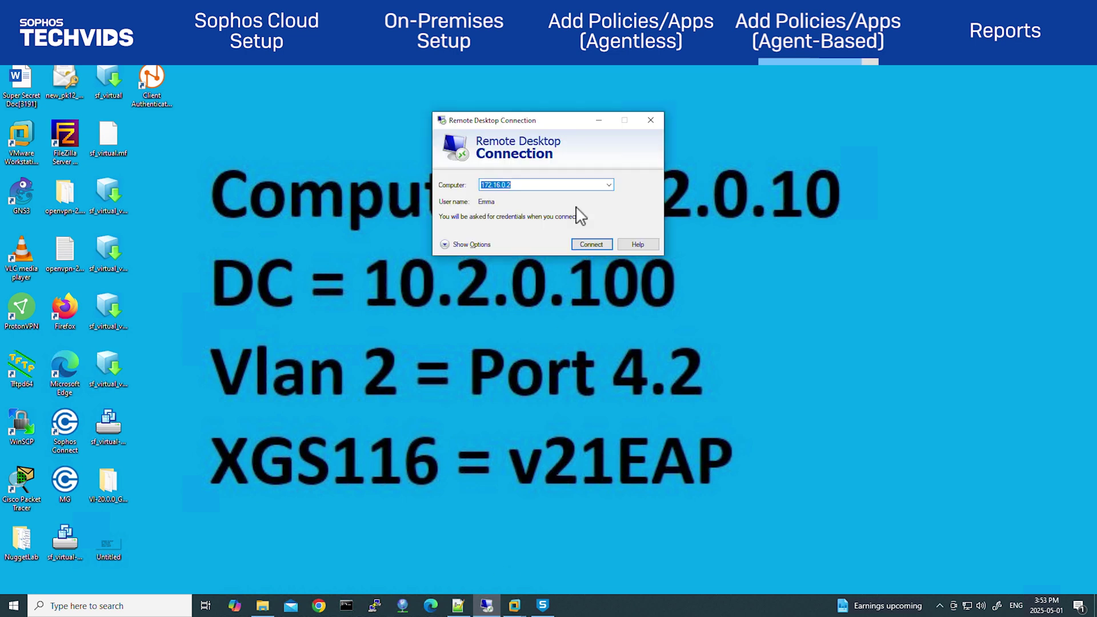
type("rdp.noshutdown.ca")
key("Return")
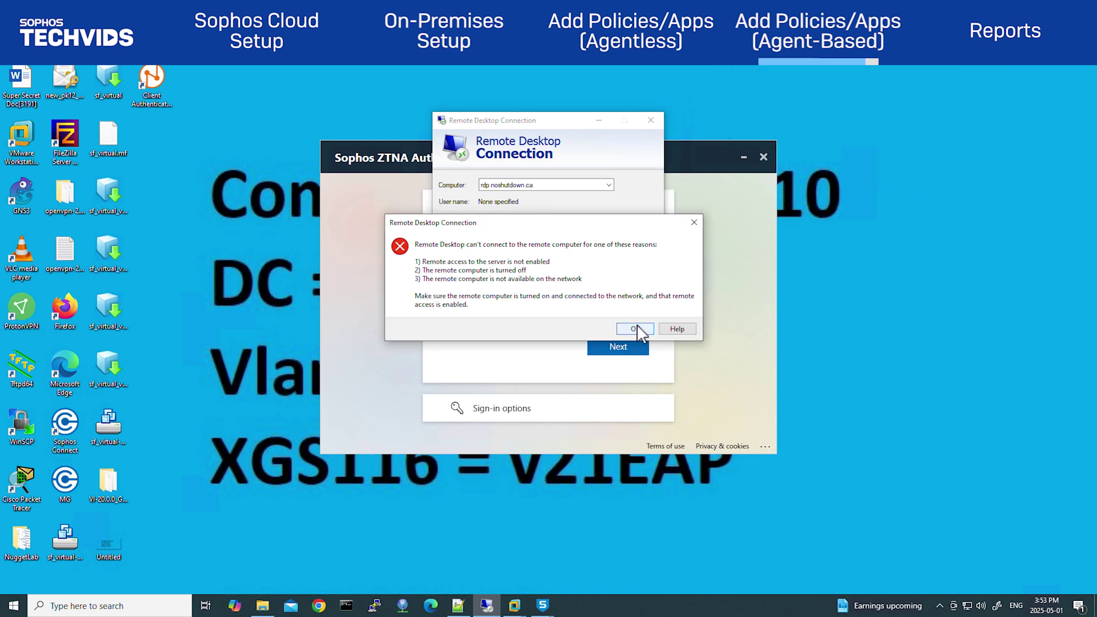
left_click(635, 329)
left_click(650, 119)
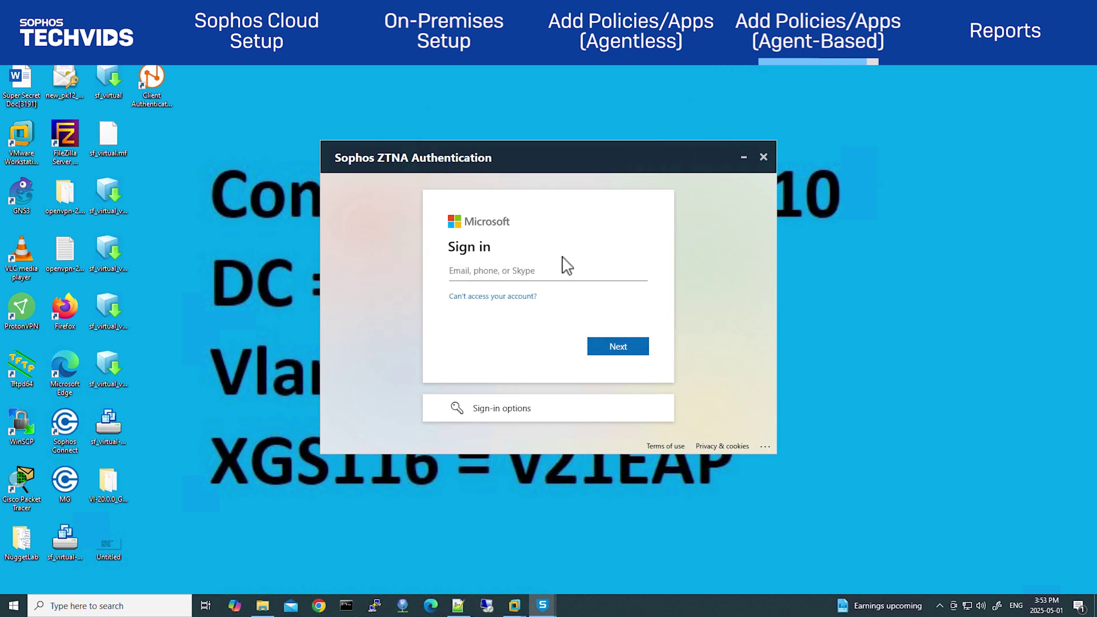
Complete the ZTNA Microsoft sign-in with the account e-mail and password, staying signed in
key("Return")
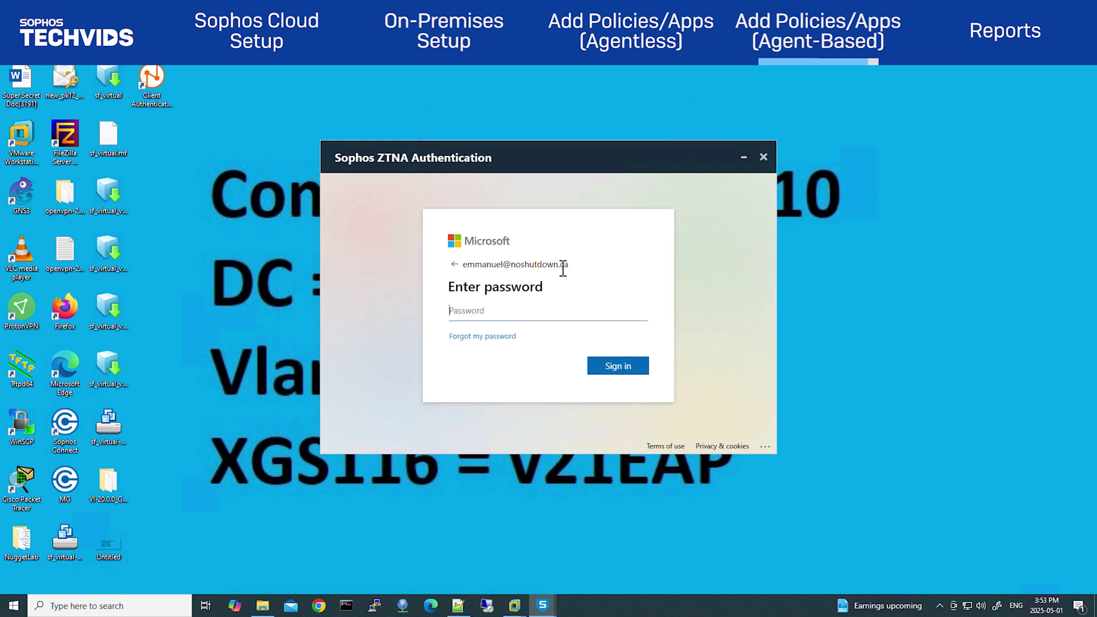
type("***************")
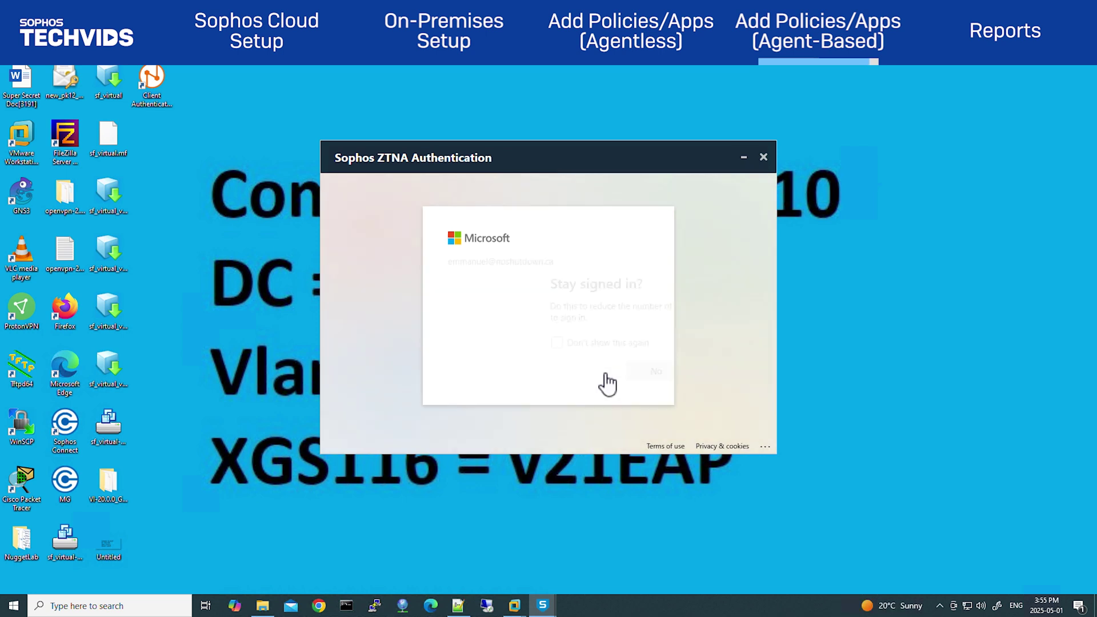
left_click(617, 372)
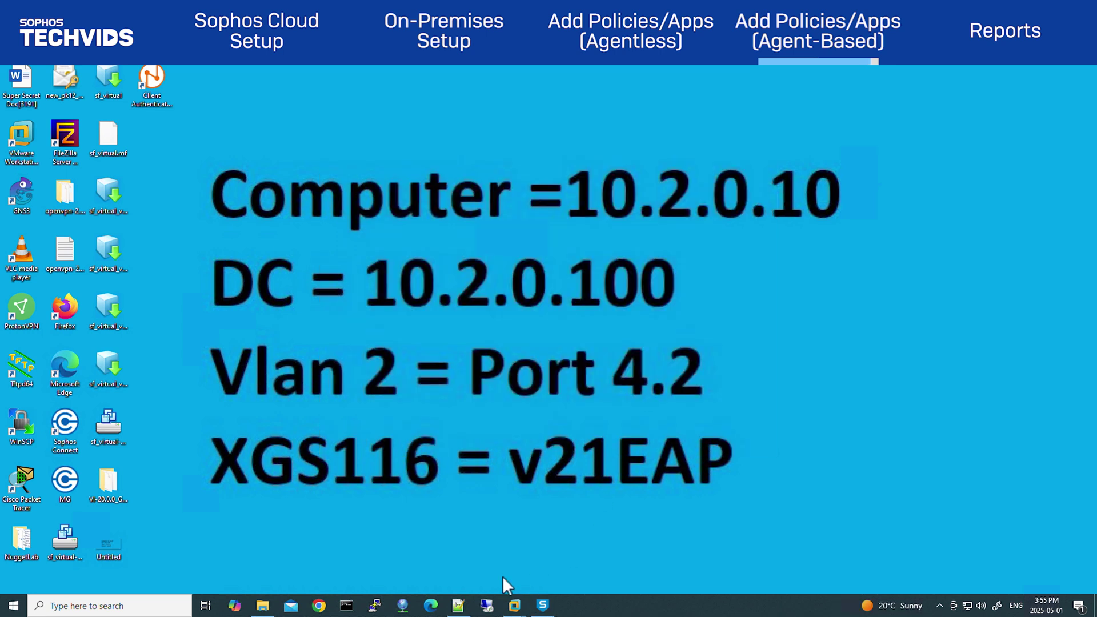
Connect via Remote Desktop to rdp.techvids.local with the remote credentials, accepting the certificate
left_click(487, 606)
type("rdp.techvids.local")
key("Return")
type("********")
key("Return")
left_click(585, 283)
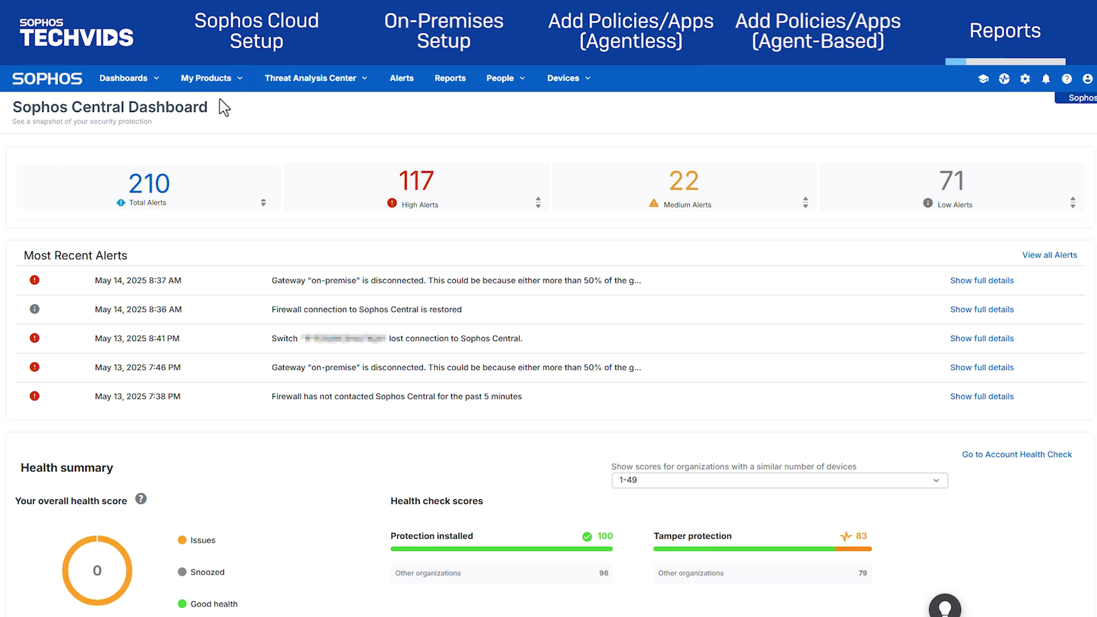
Navigate through My Products to the ZTNA Reports page
left_click(209, 78)
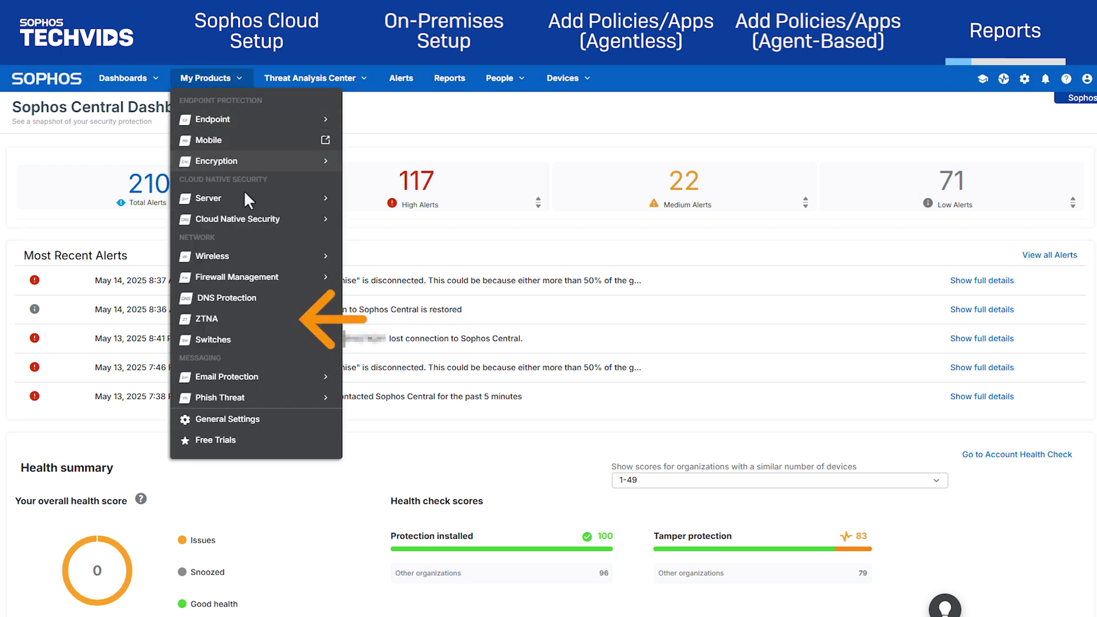
left_click(257, 318)
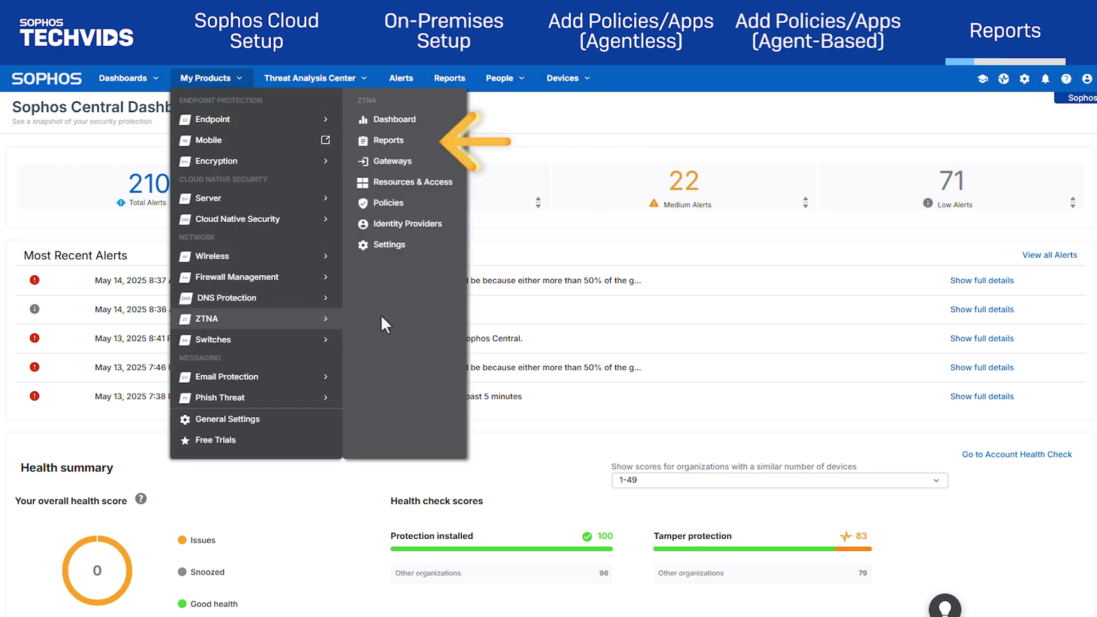
left_click(410, 143)
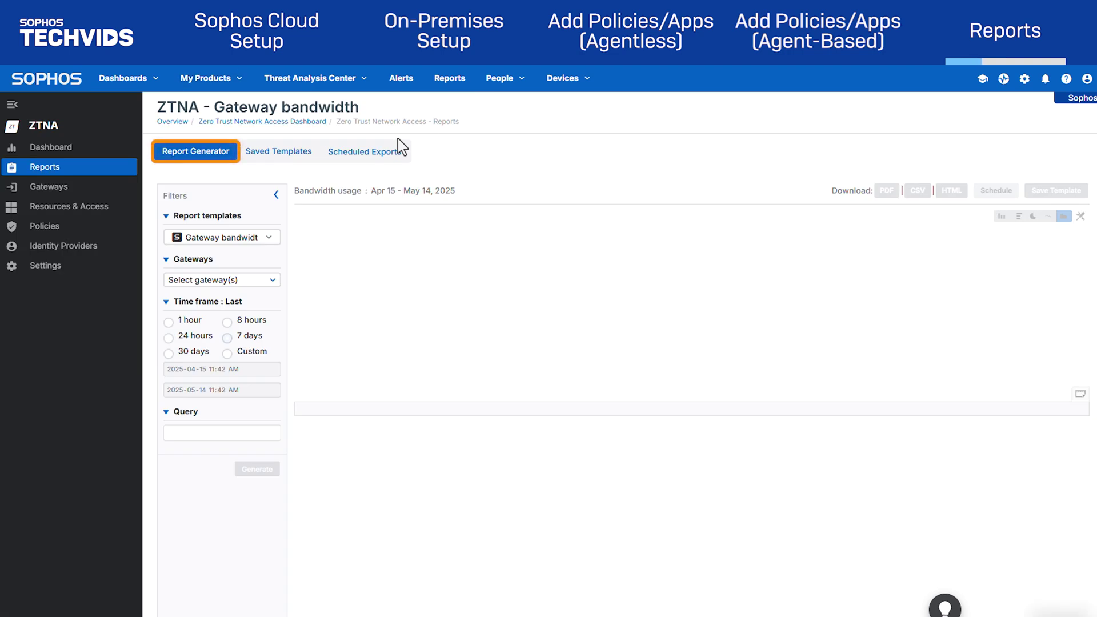
Run the Authenticated users template with All Gateways applied and a 30-day time frame
left_click(269, 239)
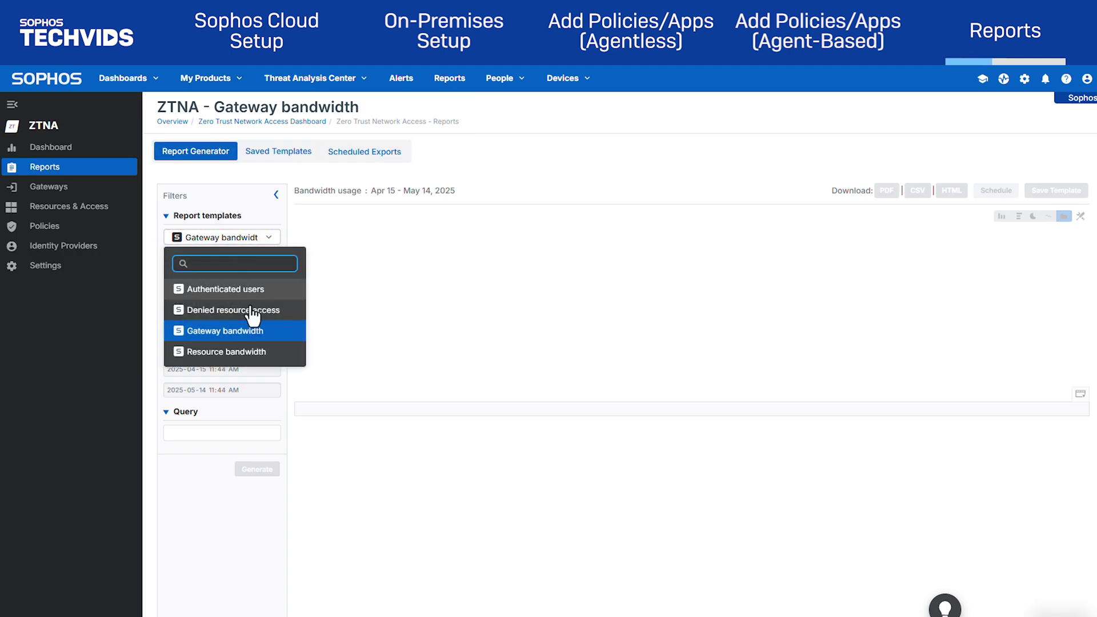
left_click(234, 289)
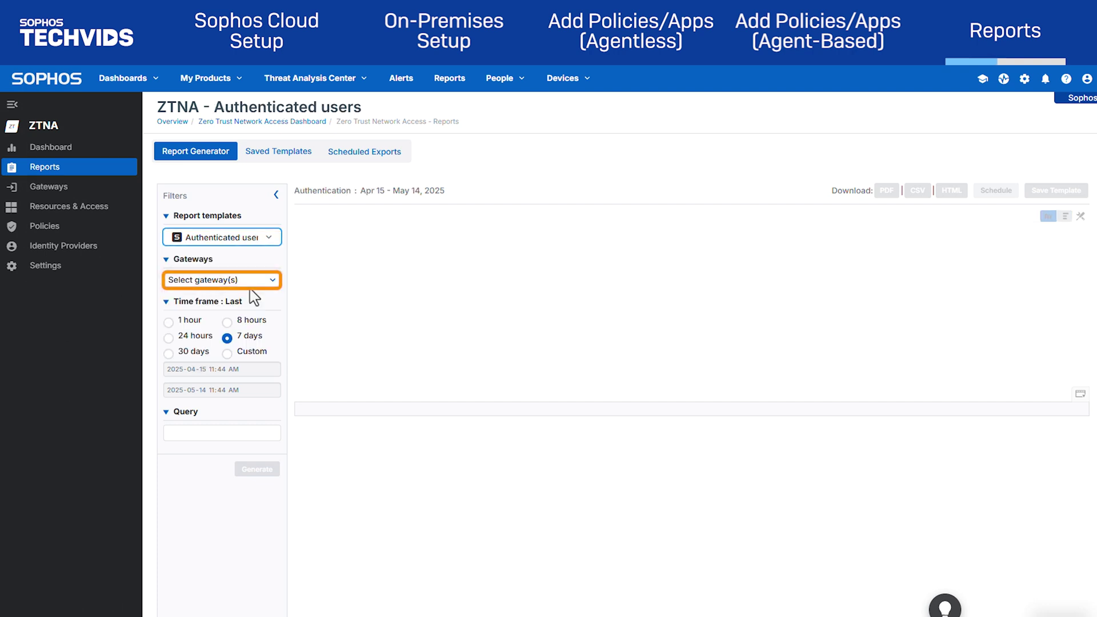
left_click(257, 282)
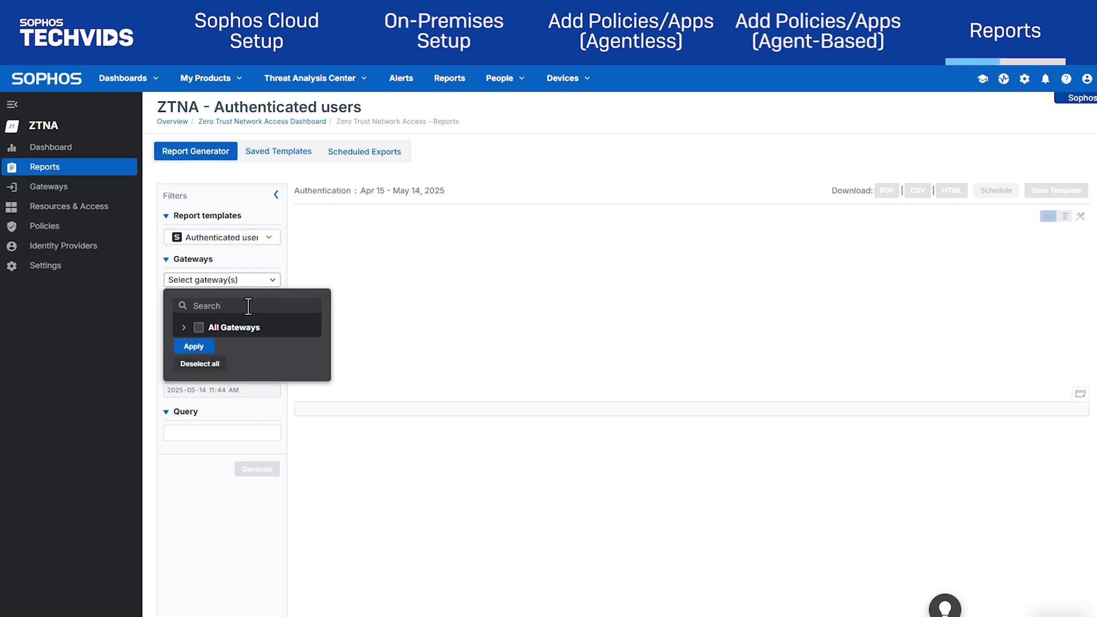
left_click(199, 329)
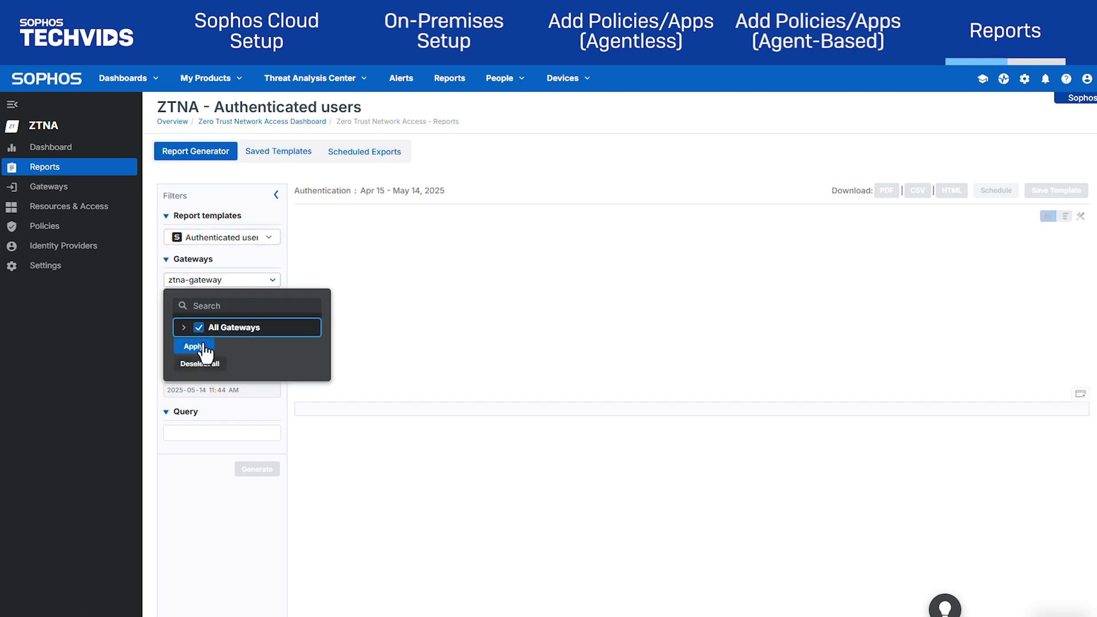
left_click(194, 347)
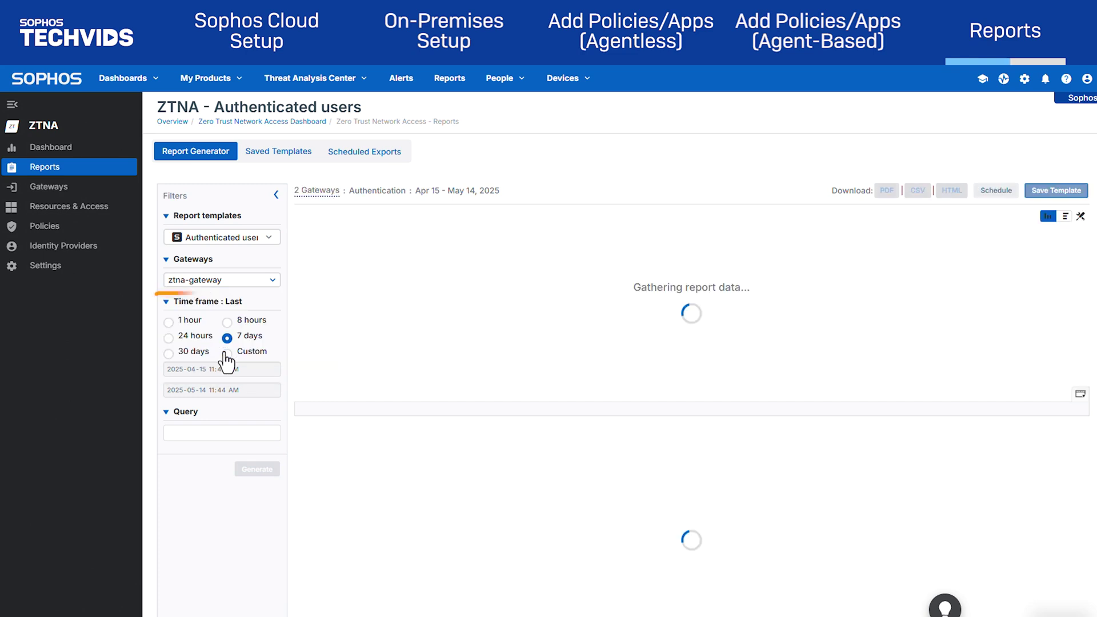
left_click(168, 354)
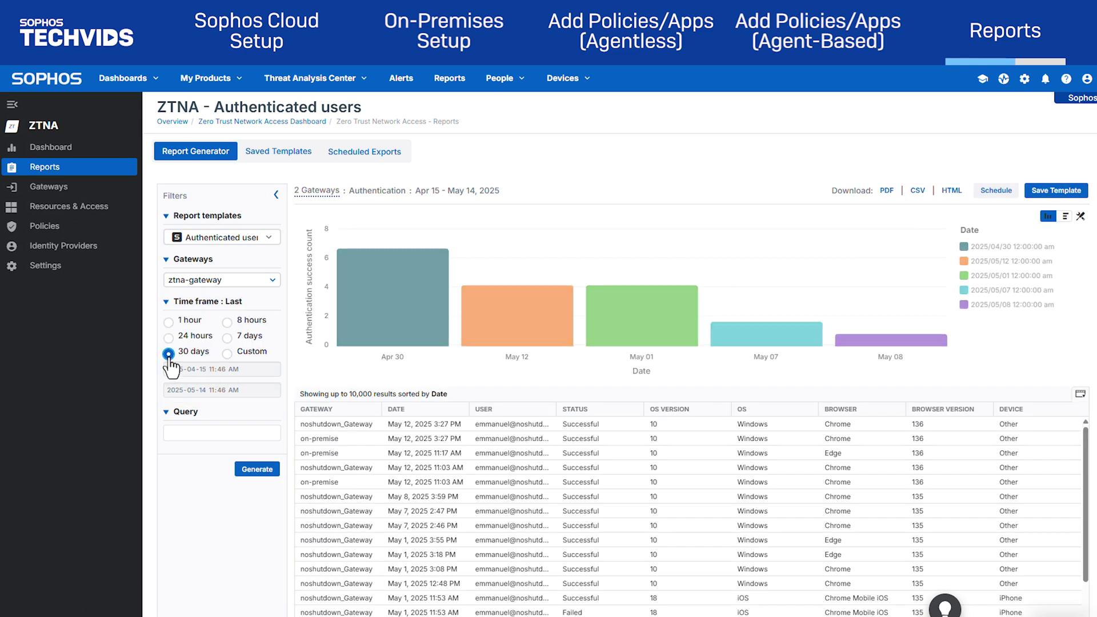
left_click(258, 469)
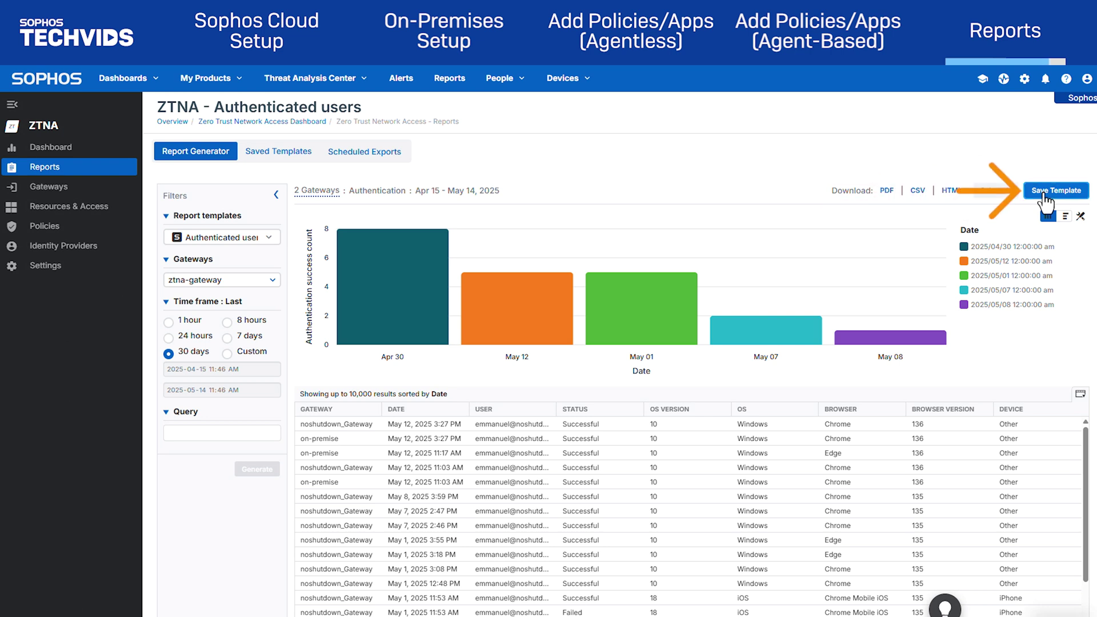
Save the report as template 'Authenticate Users ZTNA' with export scheduling on in PDF format
left_click(1044, 195)
left_click(393, 335)
type("Authenticate Users ZTNA")
left_click(193, 374)
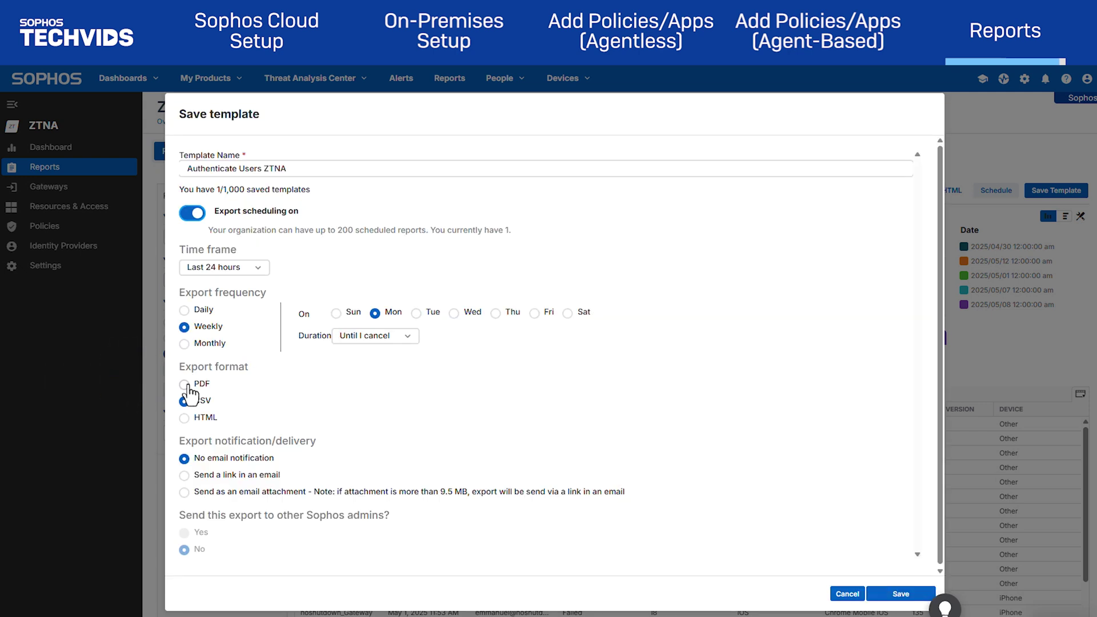
left_click(185, 385)
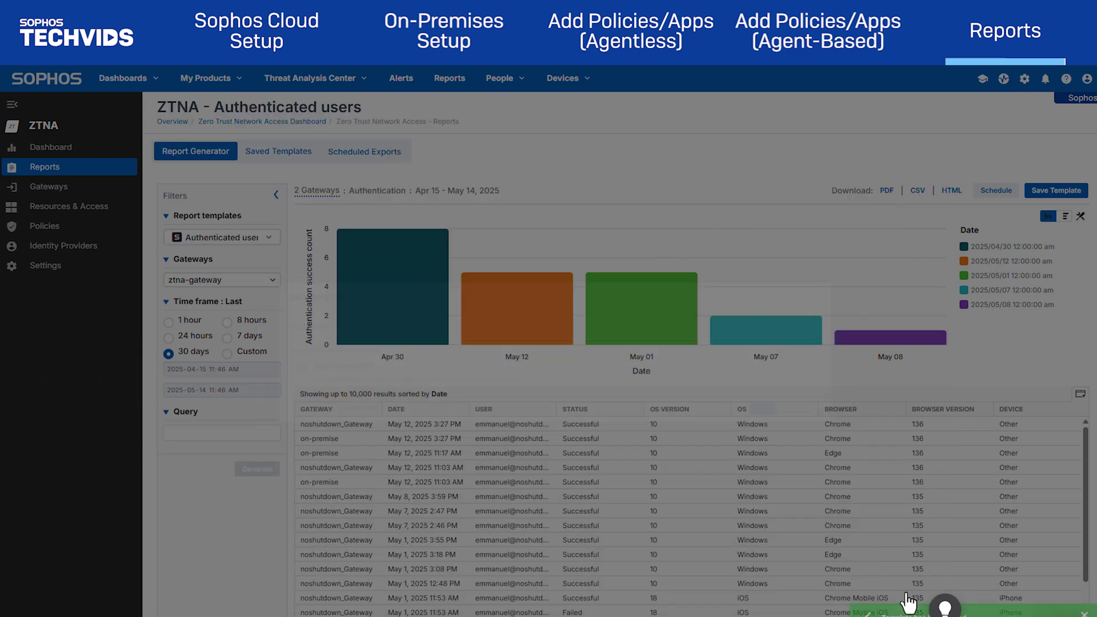